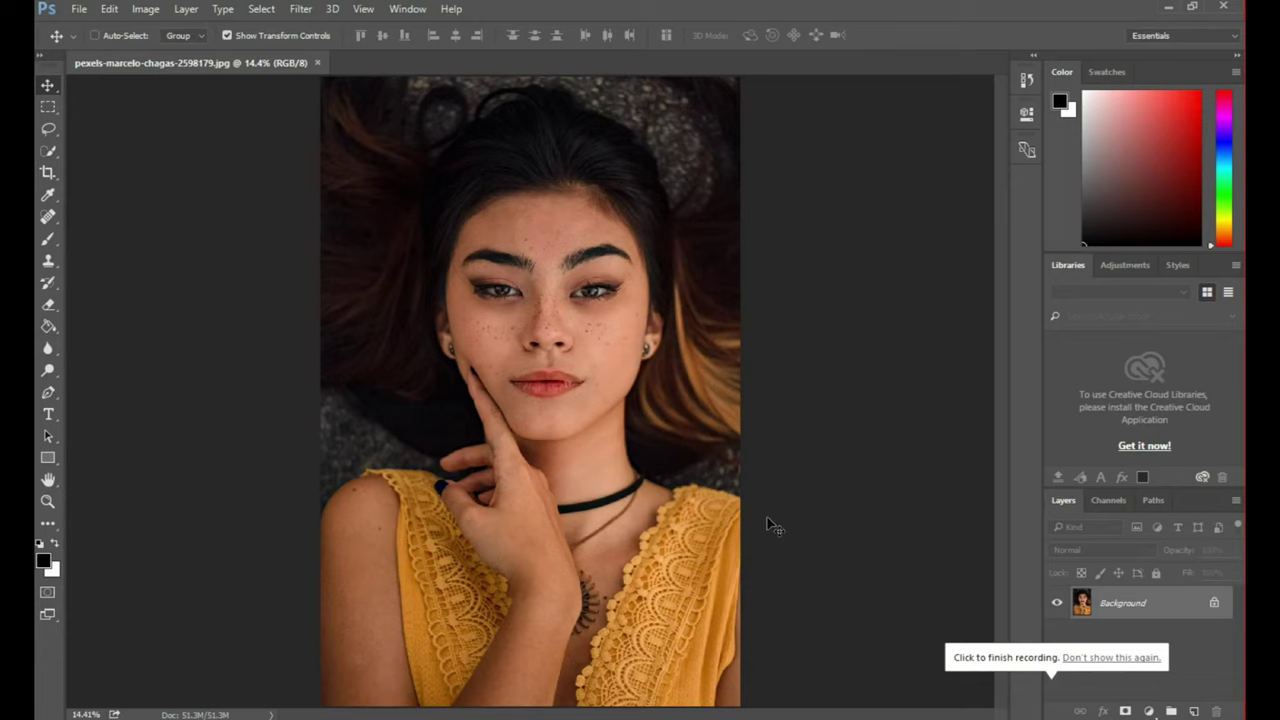
Apply a Levels adjustment with the midtone input raised to 1.31
{"action": "key", "text": "ctrl+l"}
{"action": "mouse_move", "coordinate": [815, 327]}
{"action": "left_mouse_down"}
{"action": "mouse_move", "coordinate": [796, 327]}
{"action": "mouse_move", "coordinate": [797, 340]}
{"action": "left_mouse_up"}
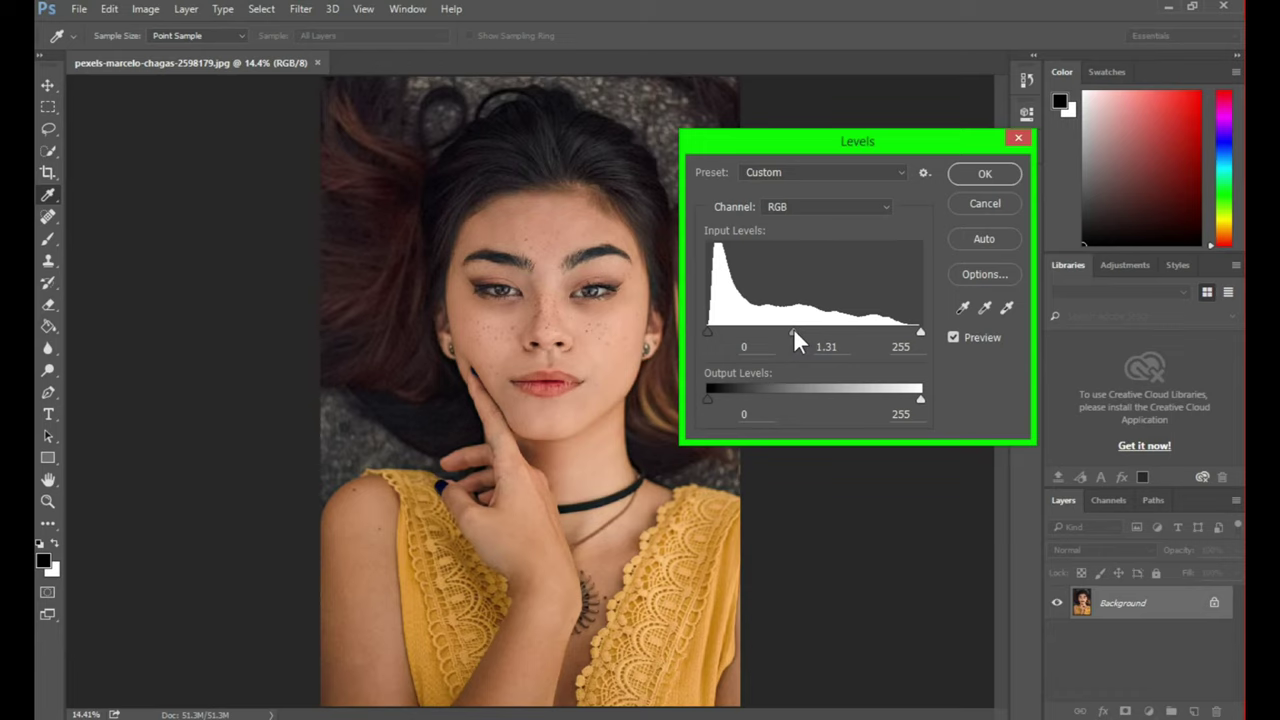
{"action": "double_click", "coordinate": [826, 346]}
{"action": "left_click", "coordinate": [960, 173]}
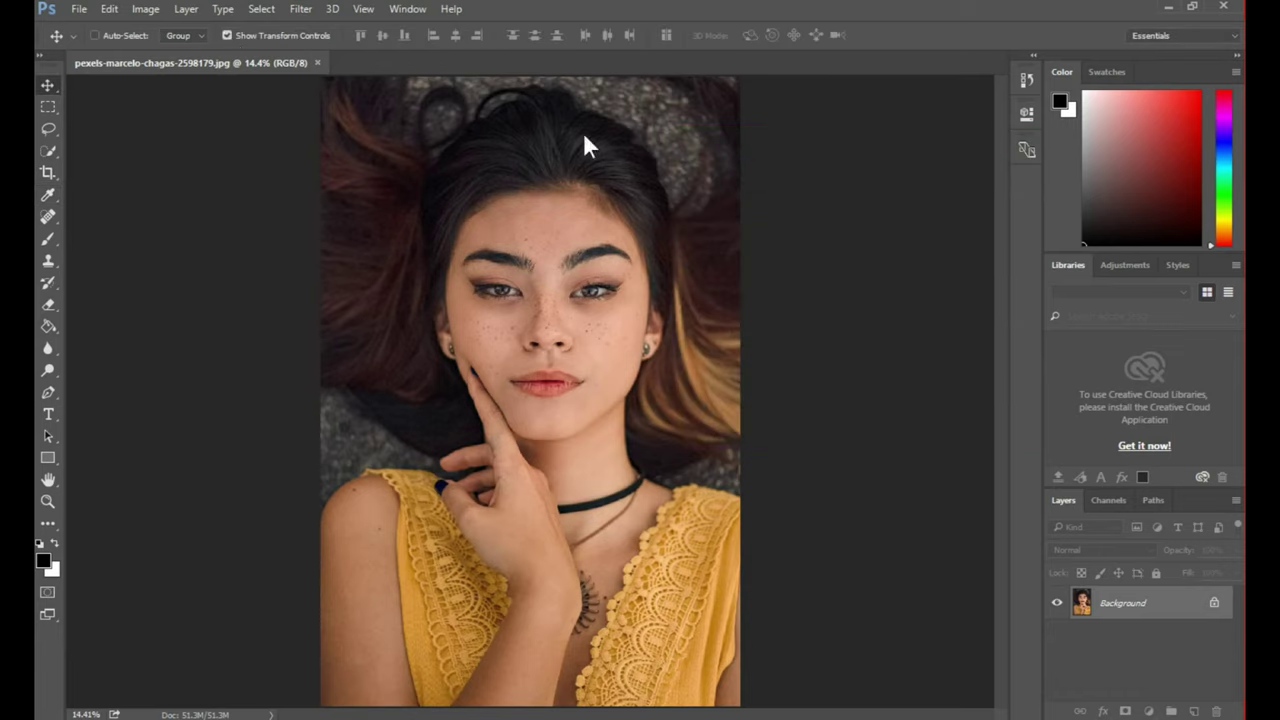
Apply a Curves adjustment lifting input 119 to output 140
{"action": "left_click", "coordinate": [145, 9]}
{"action": "left_click", "coordinate": [380, 84]}
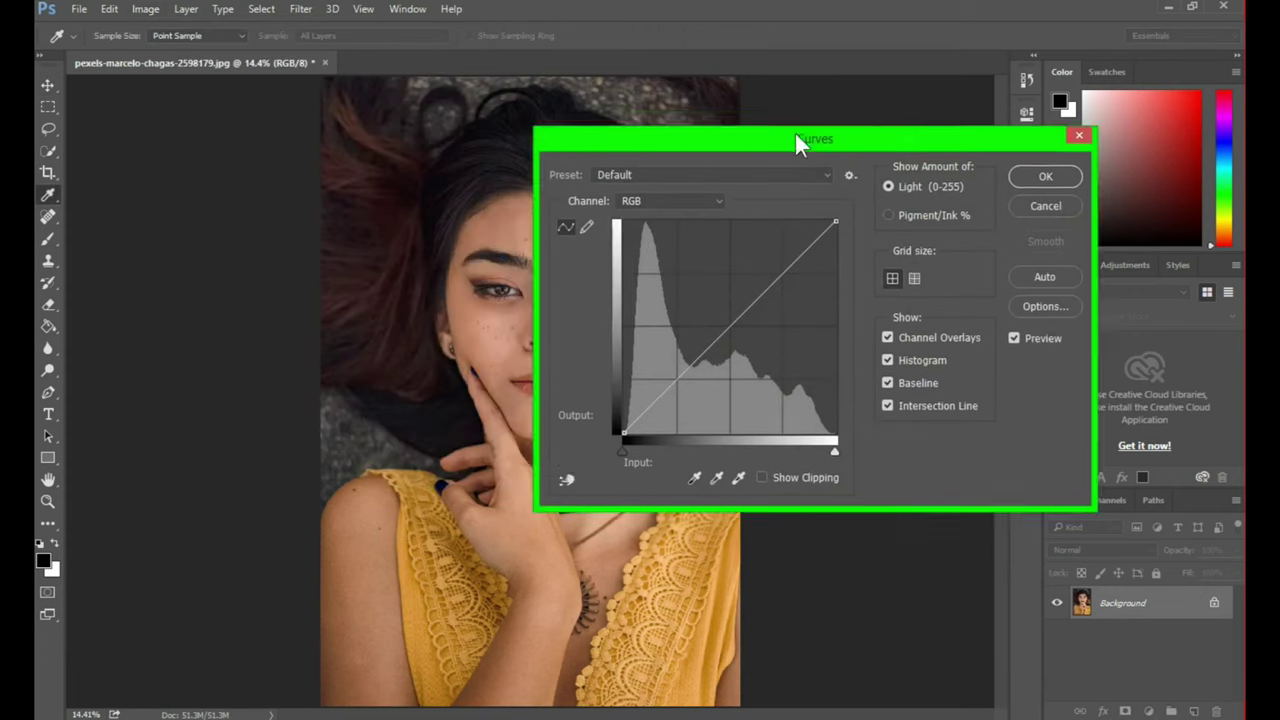
{"action": "left_click_drag", "start_coordinate": [560, 135], "coordinate": [838, 140]}
{"action": "left_click_drag", "start_coordinate": [826, 318], "coordinate": [822, 301]}
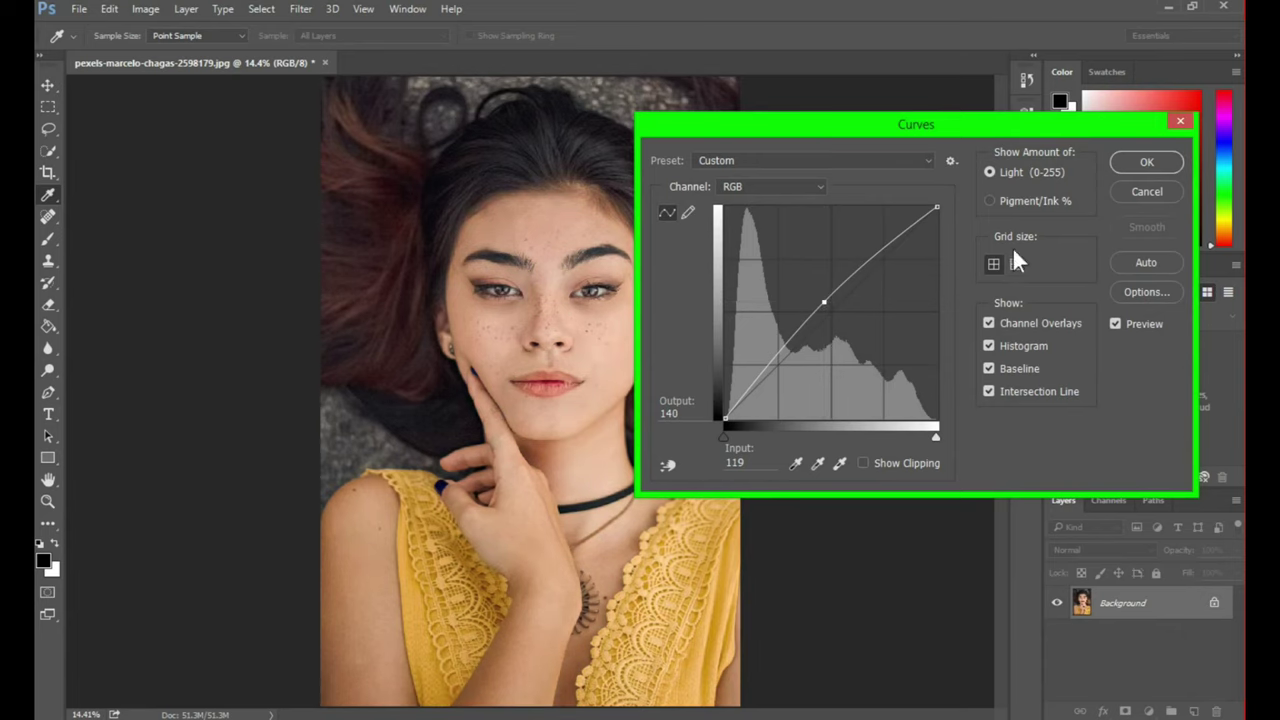
{"action": "left_click", "coordinate": [1130, 162]}
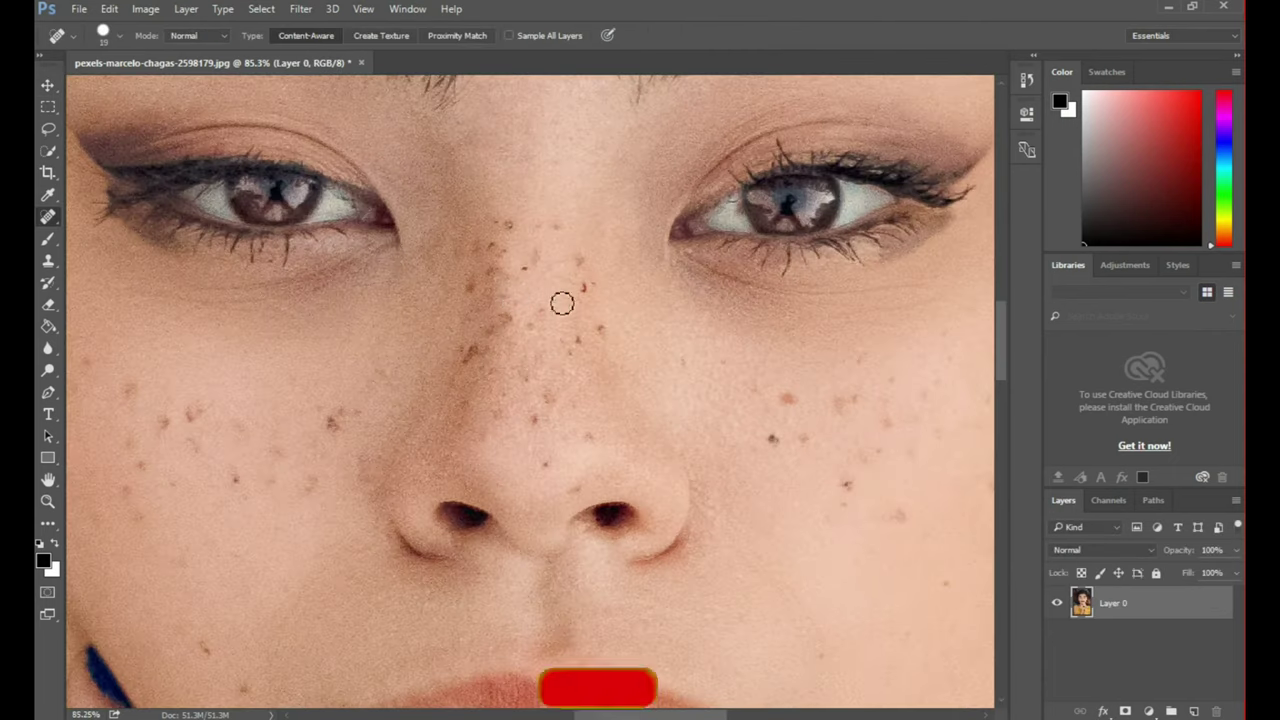
Spot-heal the freckles down the length of the nose
{"action": "left_click", "coordinate": [588, 293]}
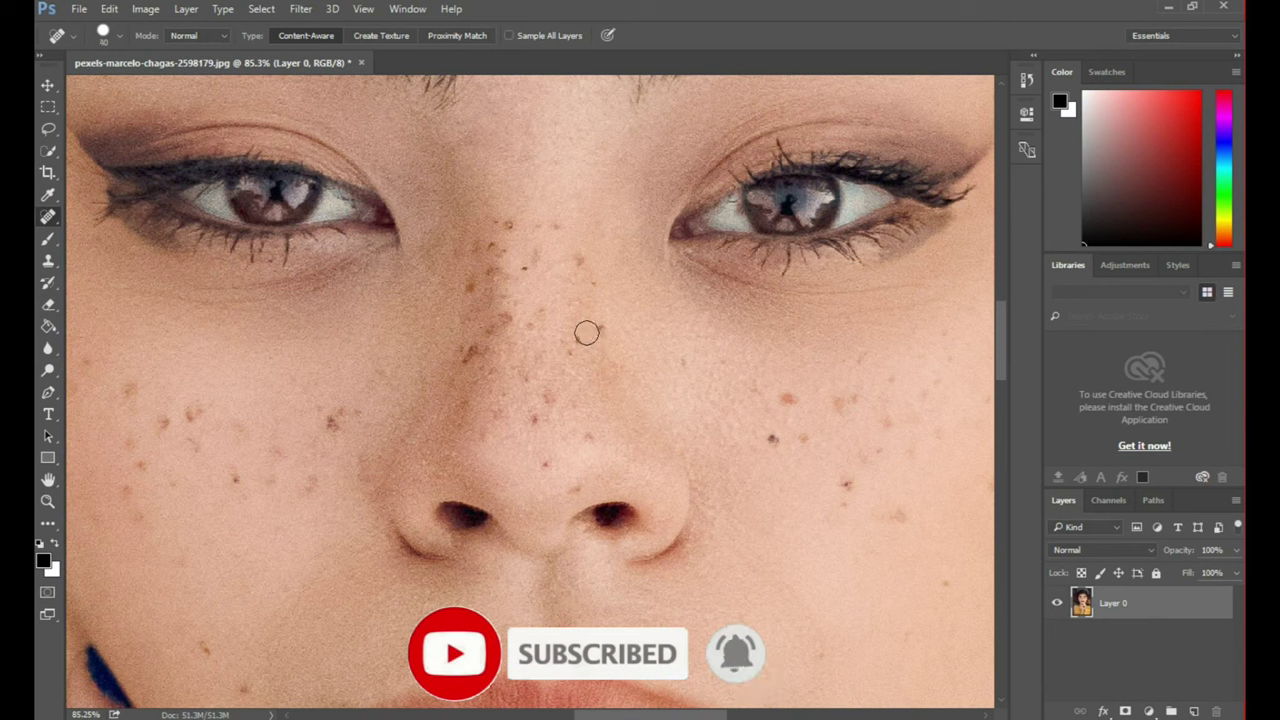
{"action": "left_click", "coordinate": [599, 329]}
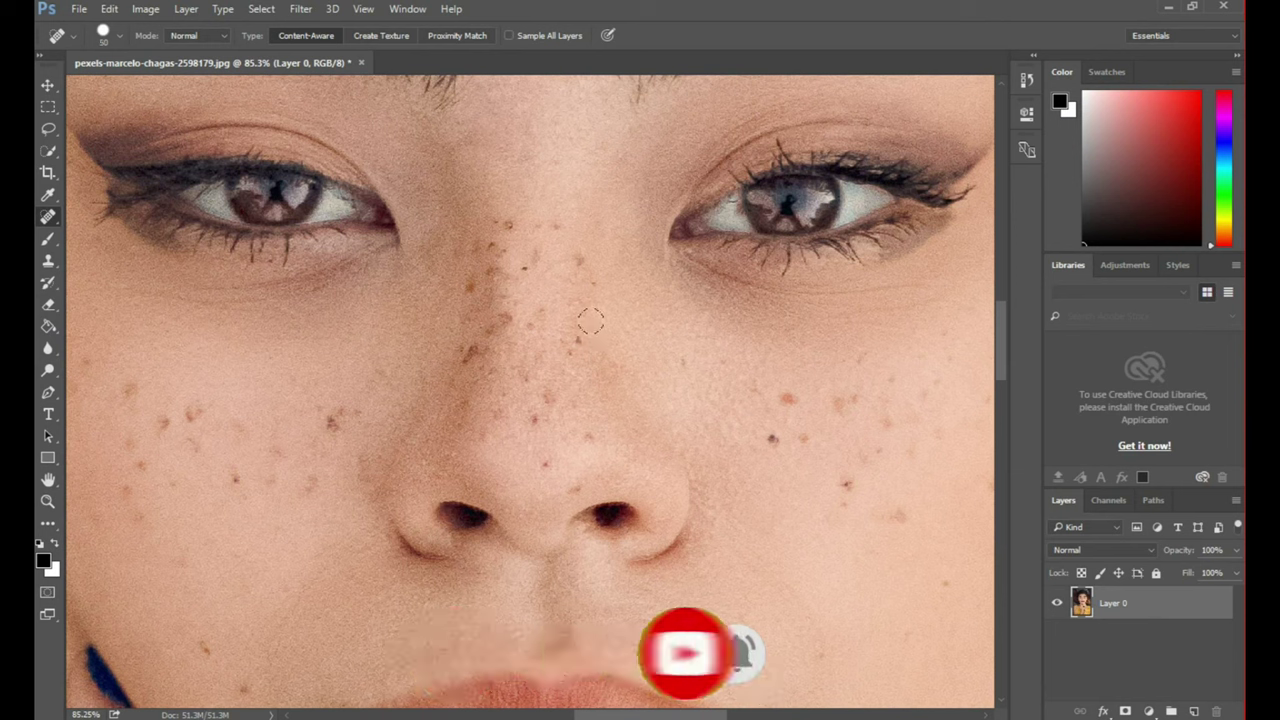
{"action": "left_click", "coordinate": [577, 257]}
{"action": "left_click", "coordinate": [586, 286]}
{"action": "left_click", "coordinate": [580, 343]}
{"action": "left_click", "coordinate": [569, 368]}
{"action": "left_click", "coordinate": [588, 438]}
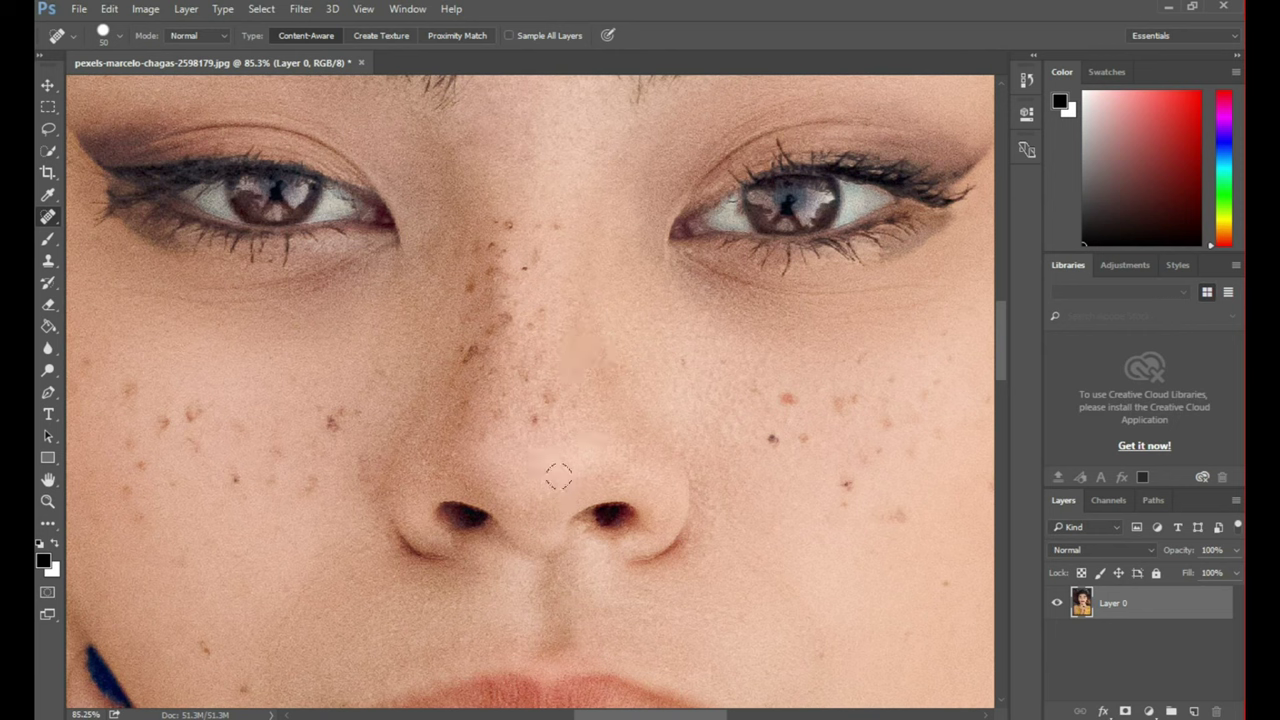
{"action": "left_click", "coordinate": [544, 395]}
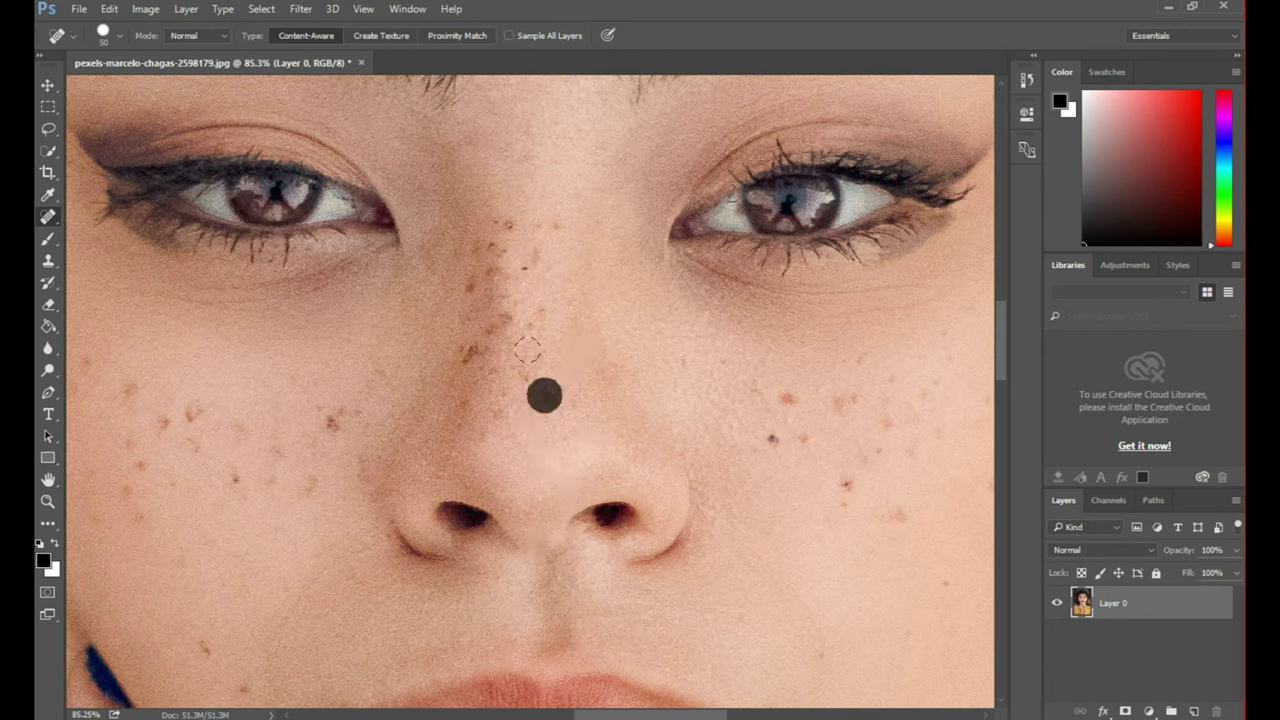
Spot-heal the freckles on the upper nose and nose bridge
{"action": "left_click", "coordinate": [531, 254]}
{"action": "left_click", "coordinate": [485, 245]}
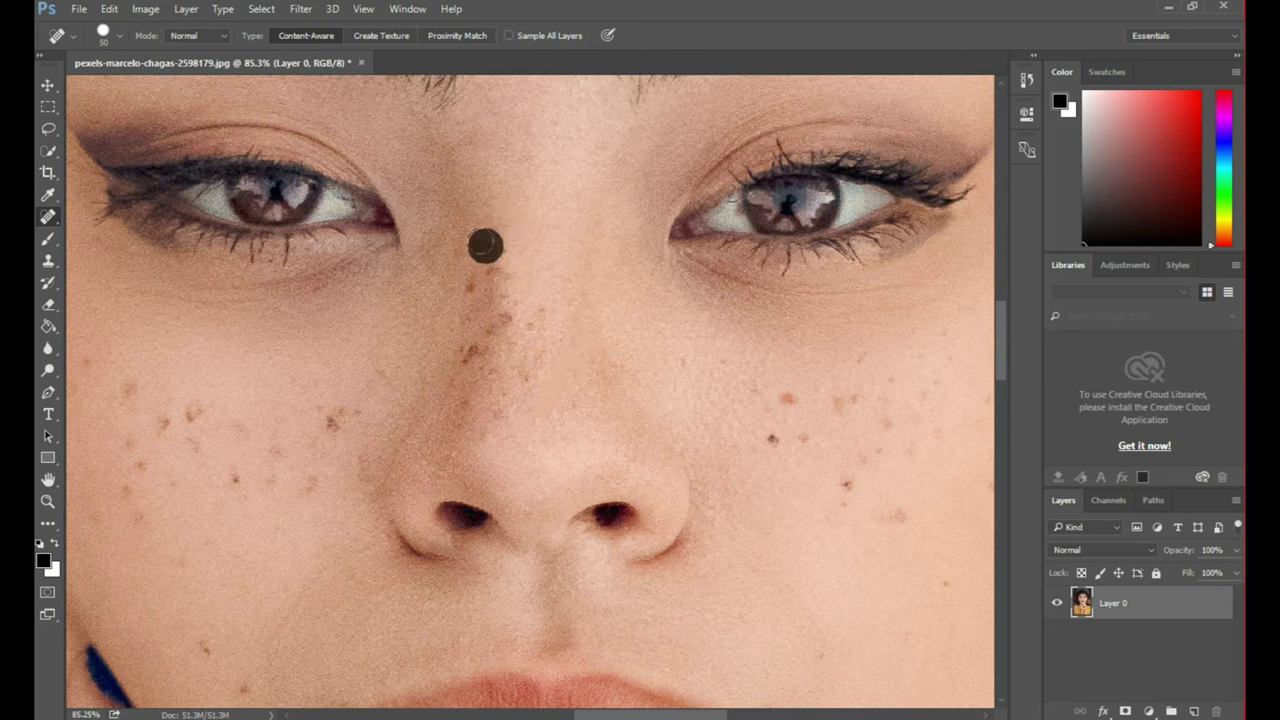
{"action": "left_click", "coordinate": [480, 297]}
{"action": "left_click", "coordinate": [476, 353]}
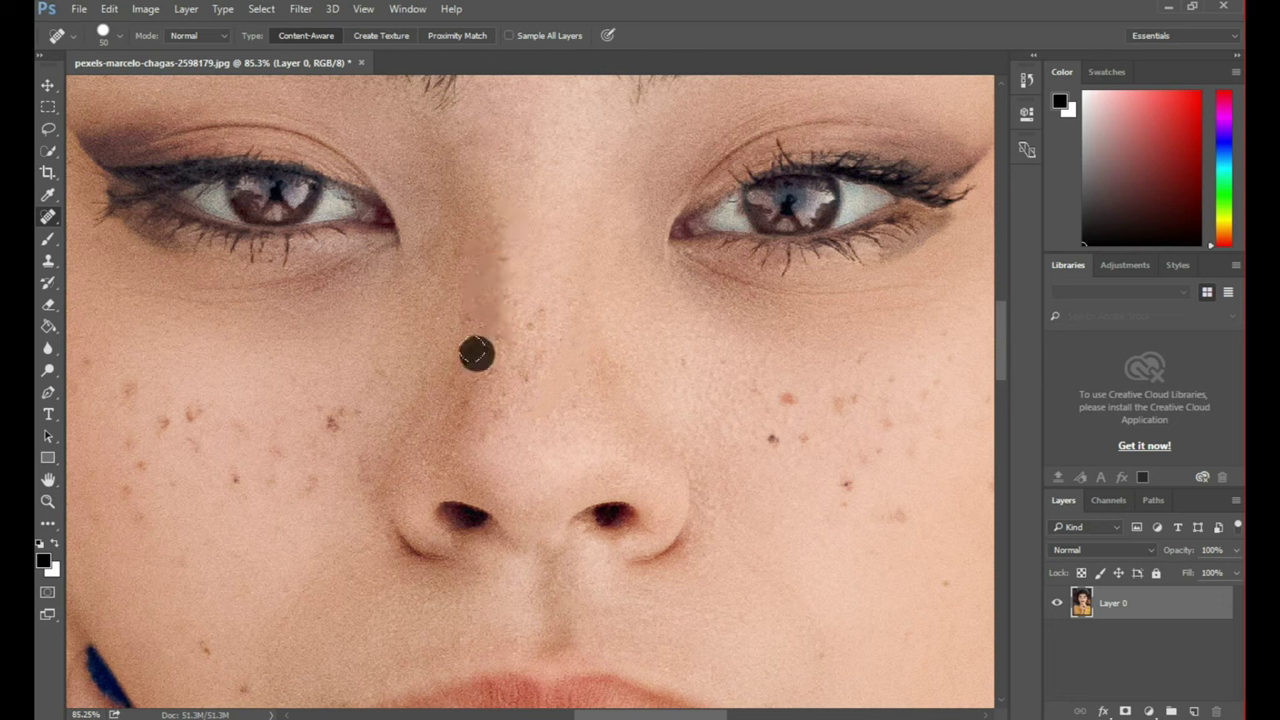
{"action": "left_click", "coordinate": [536, 321]}
{"action": "left_click", "coordinate": [500, 339]}
{"action": "left_click", "coordinate": [530, 369]}
Spot-heal the freckles across the left cheek
{"action": "left_click", "coordinate": [334, 421]}
{"action": "left_click", "coordinate": [235, 484]}
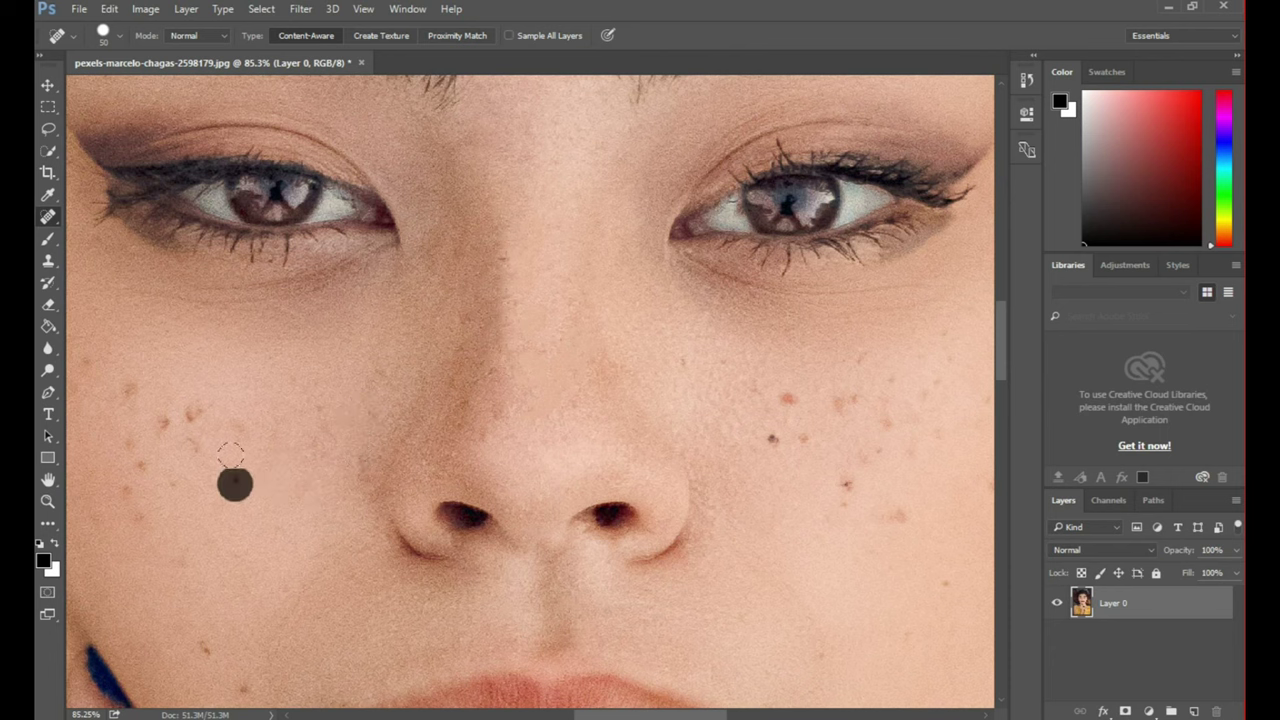
{"action": "left_click", "coordinate": [207, 420]}
{"action": "left_click", "coordinate": [193, 435]}
{"action": "left_click", "coordinate": [161, 425]}
{"action": "left_click", "coordinate": [134, 443]}
{"action": "left_click", "coordinate": [130, 380]}
Spot-heal the freckles on the lower cheek and chin
{"action": "left_click_drag", "start_coordinate": [326, 453], "coordinate": [516, 368]}
{"action": "left_click", "coordinate": [363, 401]}
{"action": "left_click", "coordinate": [317, 403]}
{"action": "left_click", "coordinate": [400, 561]}
{"action": "left_click", "coordinate": [437, 608]}
{"action": "left_click", "coordinate": [259, 300]}
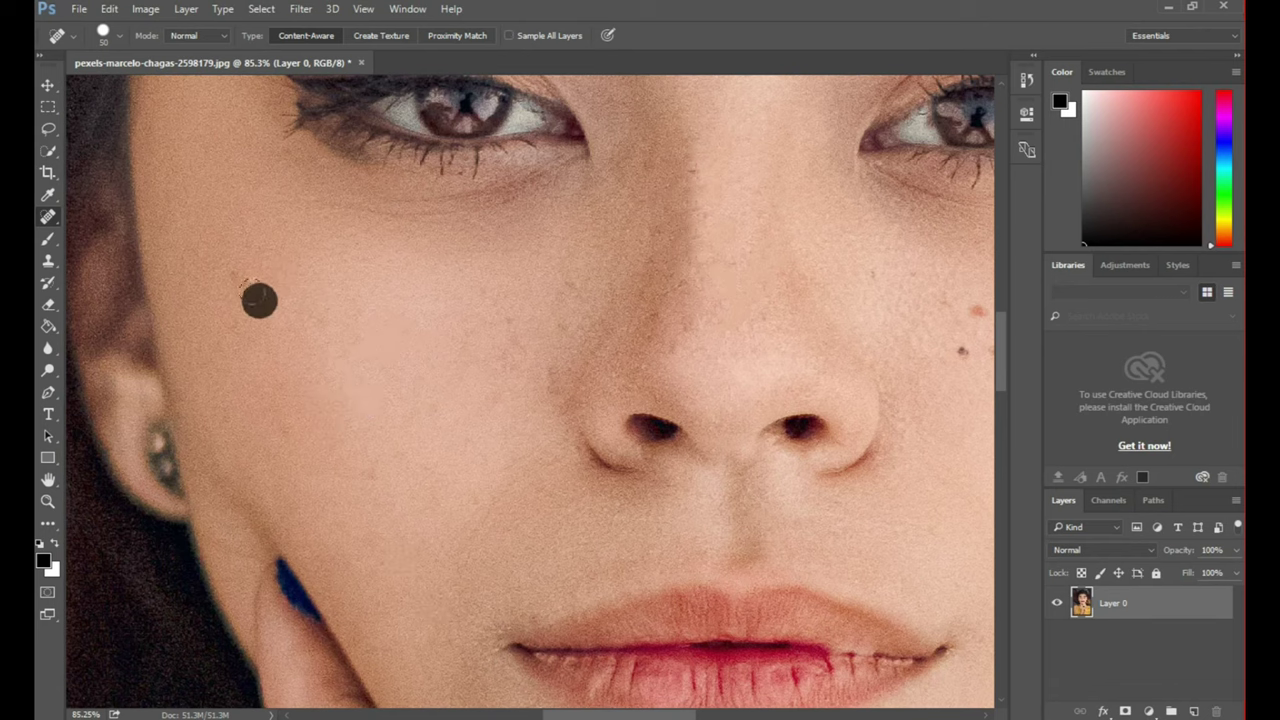
Spot-heal the freckles on the right cheek and near the ear
{"action": "scroll", "coordinate": [337, 369], "scroll_direction": "right", "scroll_amount": 5}
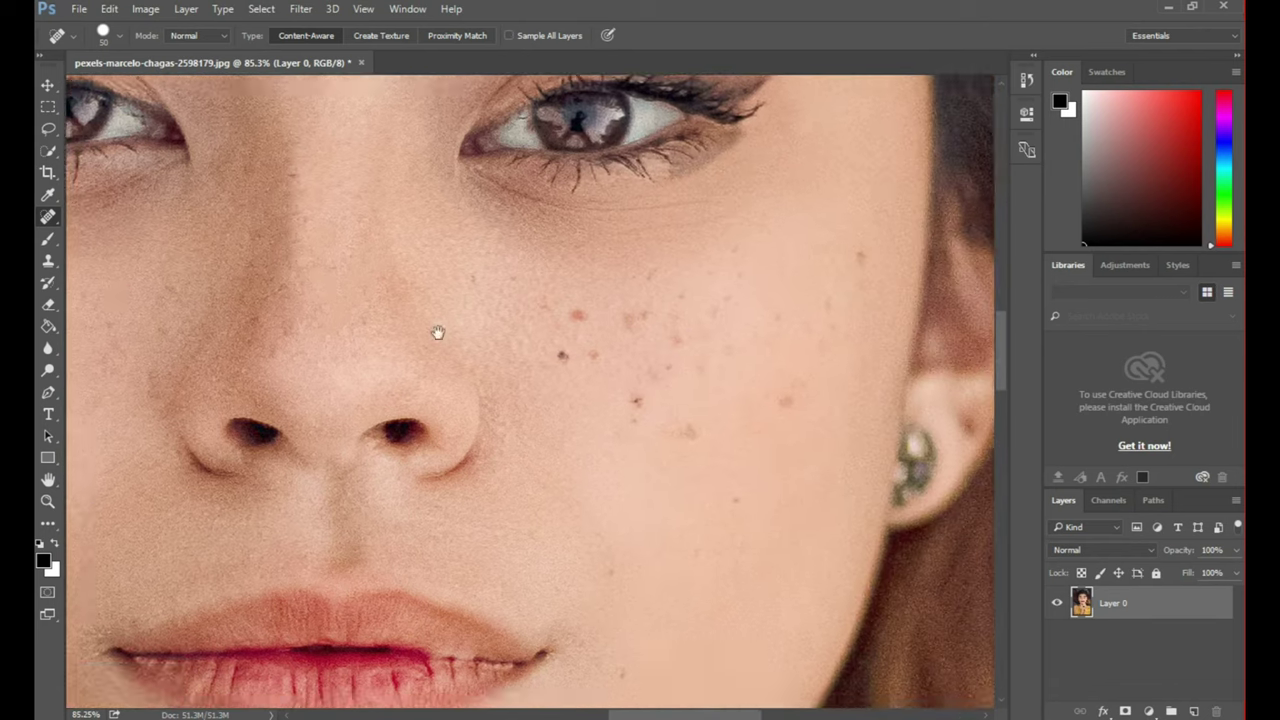
{"action": "scroll", "coordinate": [437, 334], "scroll_direction": "right", "scroll_amount": 2}
{"action": "left_click", "coordinate": [464, 320]}
{"action": "left_click", "coordinate": [452, 364]}
{"action": "left_click", "coordinate": [477, 357]}
{"action": "left_click", "coordinate": [531, 408]}
{"action": "left_click", "coordinate": [524, 332]}
{"action": "left_click", "coordinate": [551, 379]}
{"action": "left_click", "coordinate": [613, 309]}
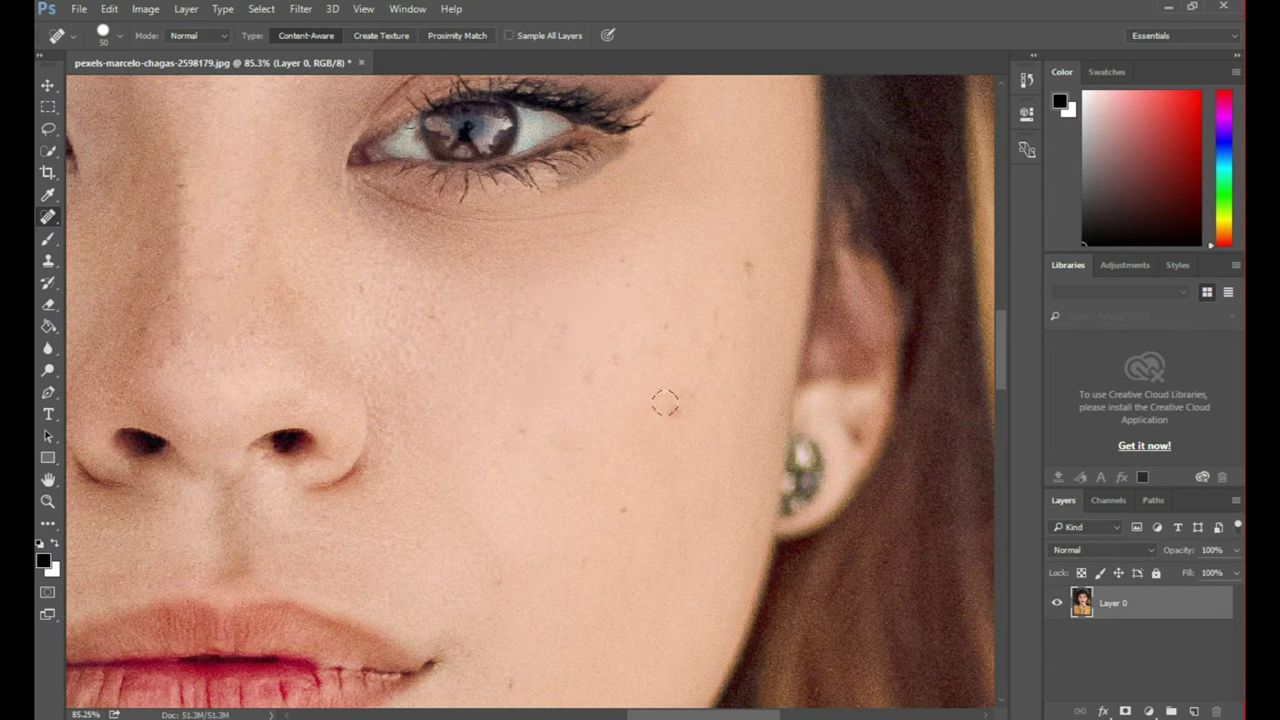
{"action": "left_click", "coordinate": [721, 332]}
{"action": "left_click", "coordinate": [746, 266]}
Spot-heal the blemishes near the brow and across the forehead
{"action": "left_click_drag", "start_coordinate": [652, 337], "coordinate": [607, 617]}
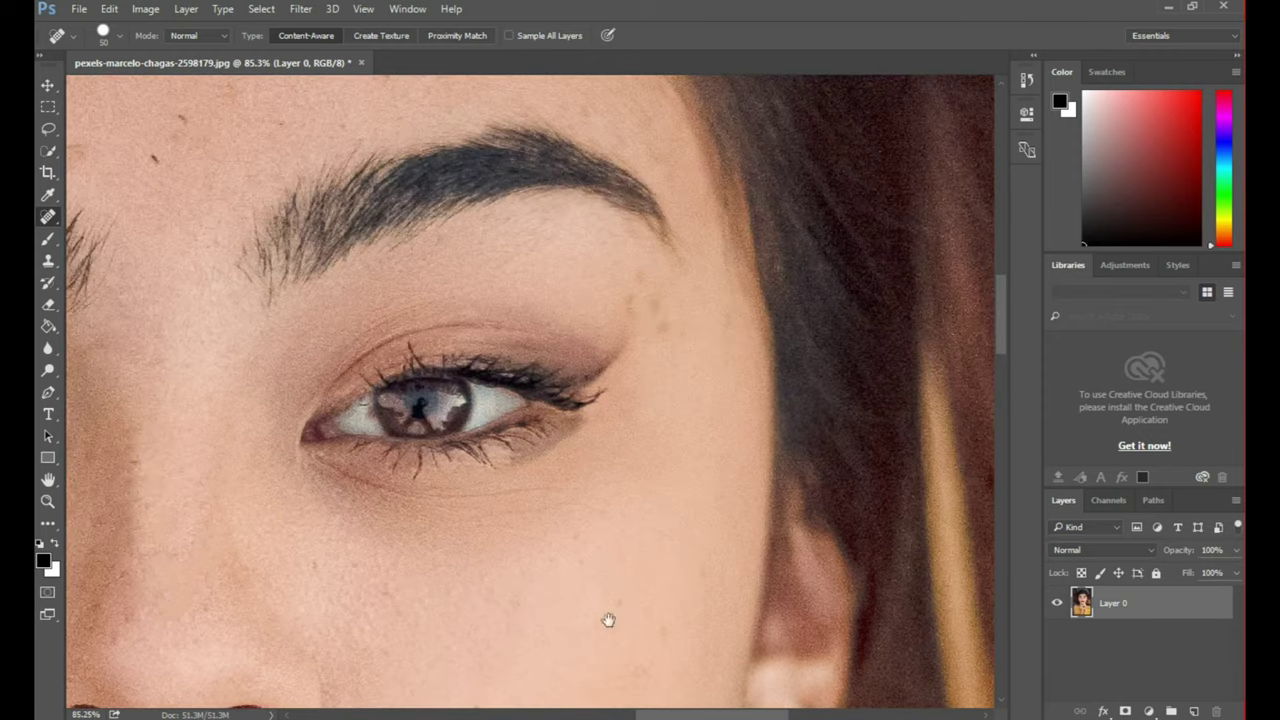
{"action": "left_click", "coordinate": [652, 313]}
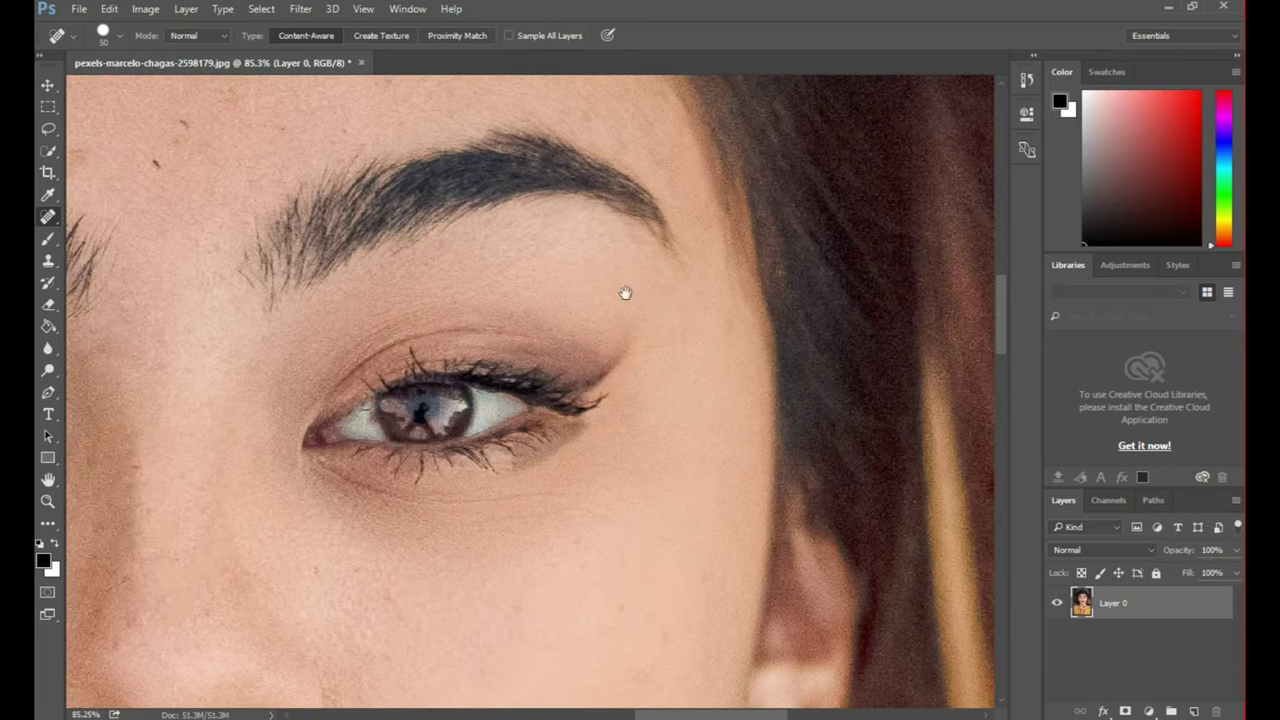
{"action": "left_click_drag", "start_coordinate": [626, 291], "coordinate": [726, 566]}
{"action": "left_click", "coordinate": [638, 338]}
{"action": "left_click", "coordinate": [696, 397]}
{"action": "left_click", "coordinate": [332, 378]}
{"action": "left_click", "coordinate": [292, 411]}
{"action": "left_click", "coordinate": [257, 448]}
{"action": "left_click", "coordinate": [150, 390]}
{"action": "left_click", "coordinate": [259, 351]}
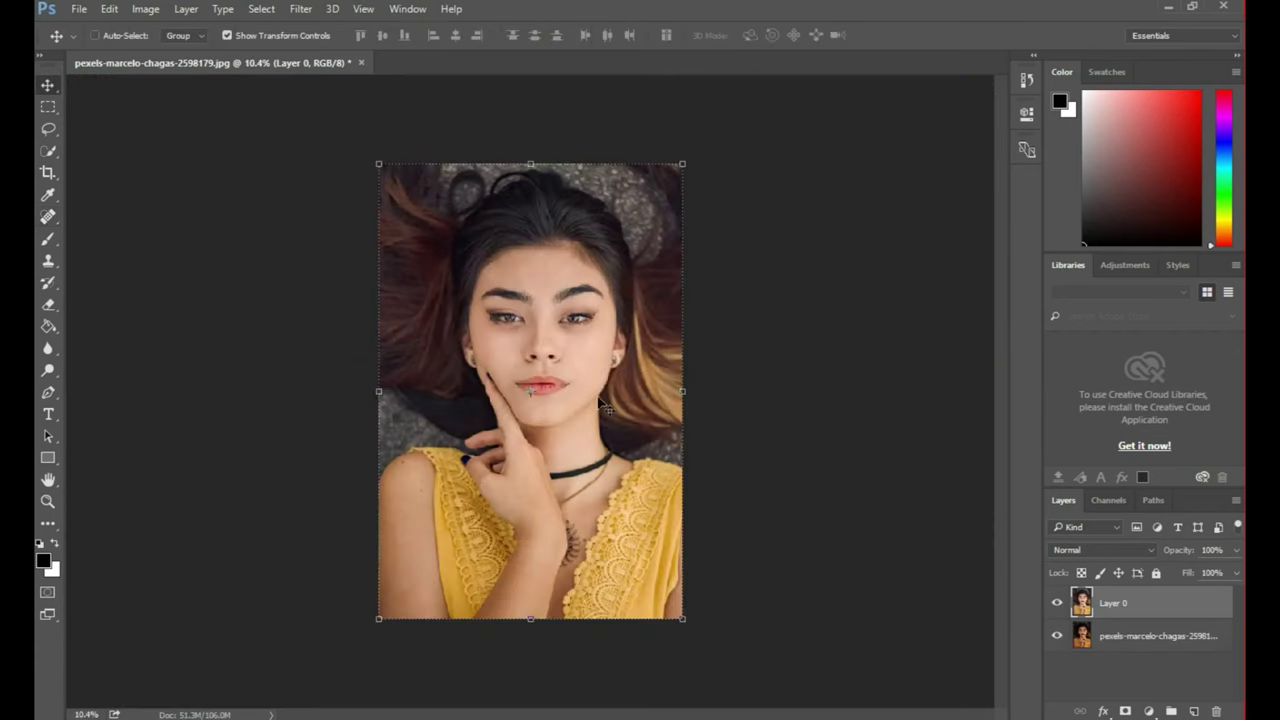
Switch to the Mixer Brush Tool for blending the forehead skin
{"action": "scroll", "coordinate": [482, 253], "scroll_direction": "up", "scroll_amount": 5}
{"action": "right_click", "coordinate": [48, 242]}
{"action": "left_click", "coordinate": [105, 294]}
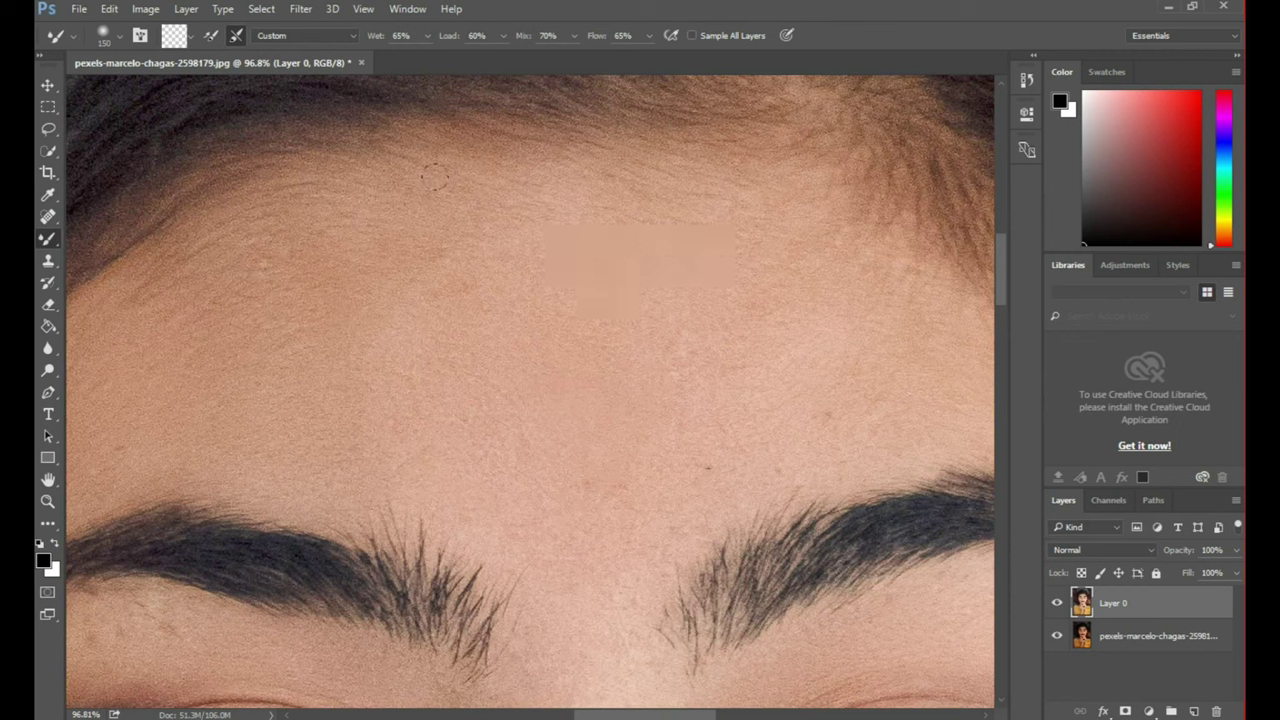
{"action": "left_click", "coordinate": [646, 36]}
Blend forehead and brow skin with the Mixer Brush at Wet 43%, Load 45%, Mix 27%, Flow 42%
{"action": "left_click_drag", "start_coordinate": [498, 229], "coordinate": [564, 249]}
{"action": "left_click_drag", "start_coordinate": [465, 493], "coordinate": [506, 377]}
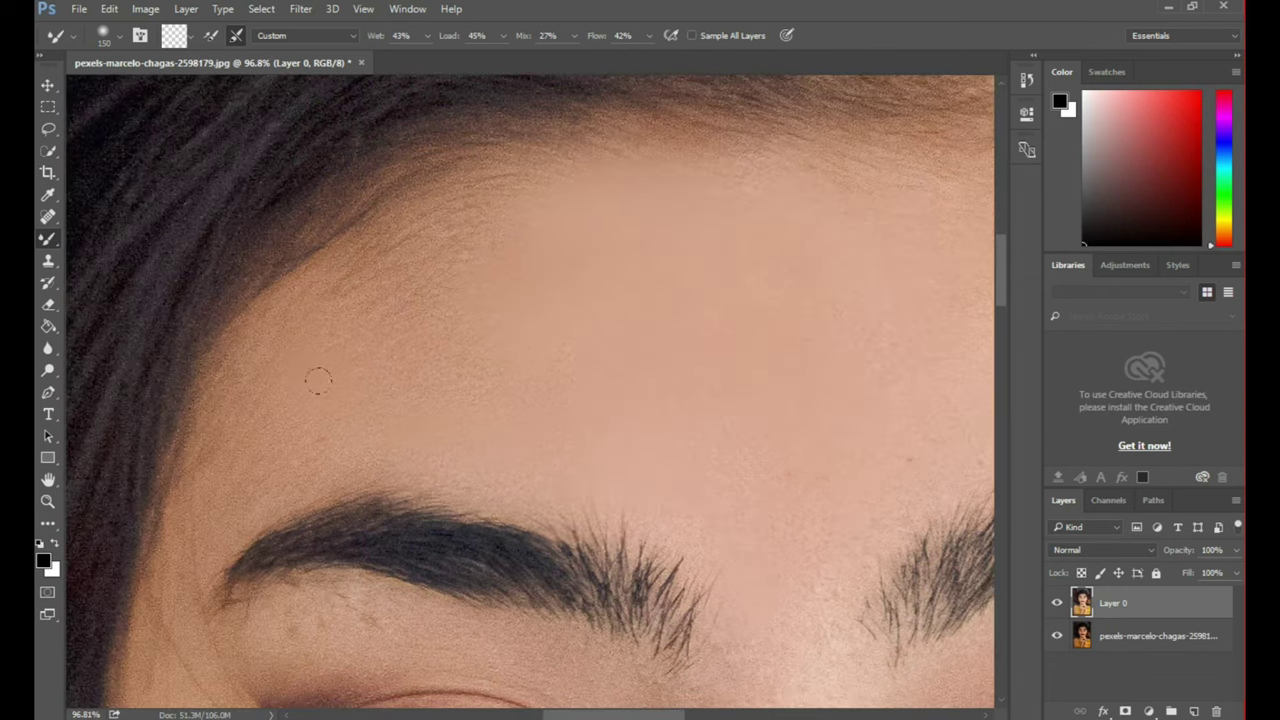
{"action": "scroll", "coordinate": [471, 489], "scroll_direction": "right", "scroll_amount": 5}
{"action": "scroll", "coordinate": [565, 258], "scroll_direction": "right", "scroll_amount": 5}
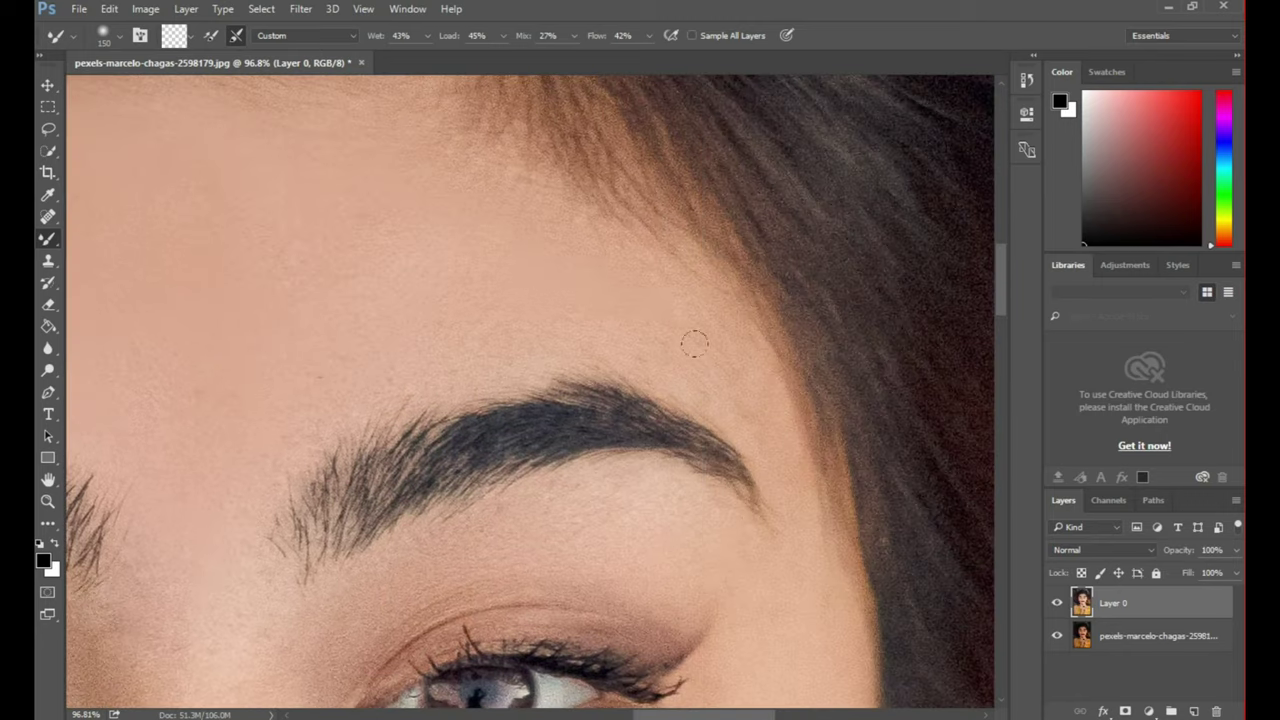
{"action": "scroll", "coordinate": [551, 291], "scroll_direction": "down", "scroll_amount": 3}
{"action": "scroll", "coordinate": [551, 291], "scroll_direction": "right", "scroll_amount": 3}
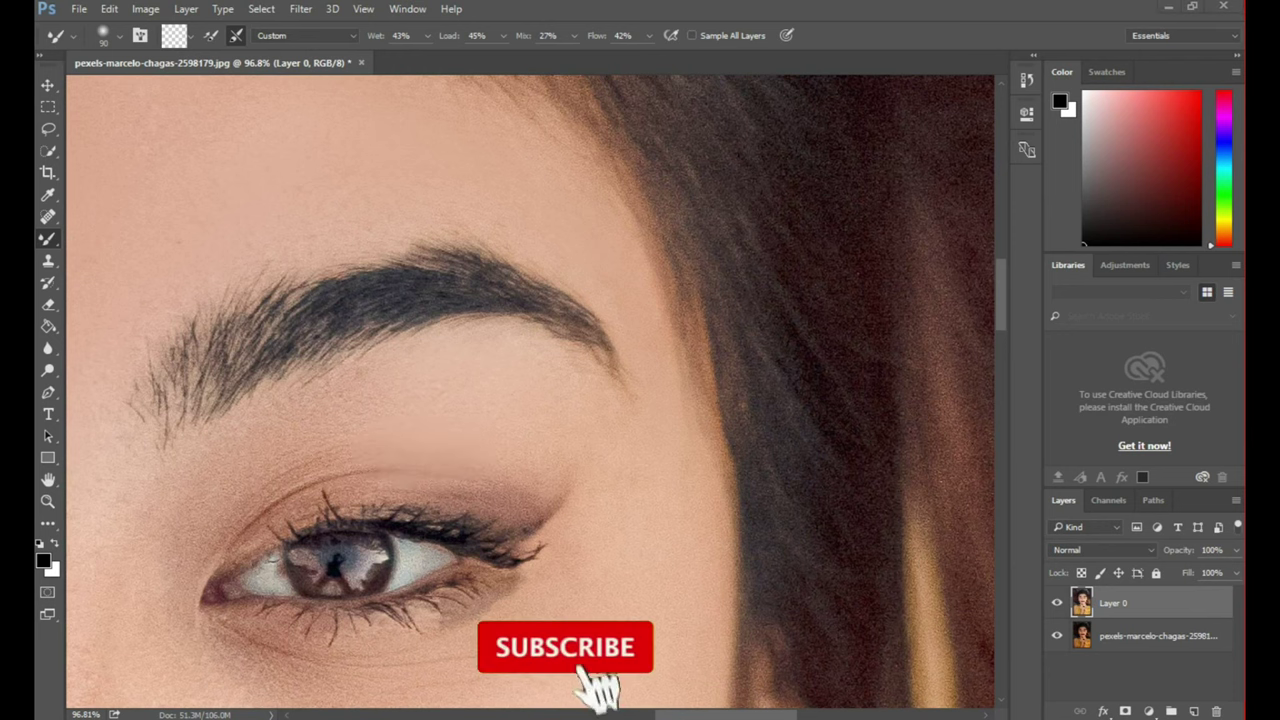
{"action": "scroll", "coordinate": [189, 486], "scroll_direction": "left", "scroll_amount": 4}
{"action": "scroll", "coordinate": [189, 486], "scroll_direction": "down", "scroll_amount": 1}
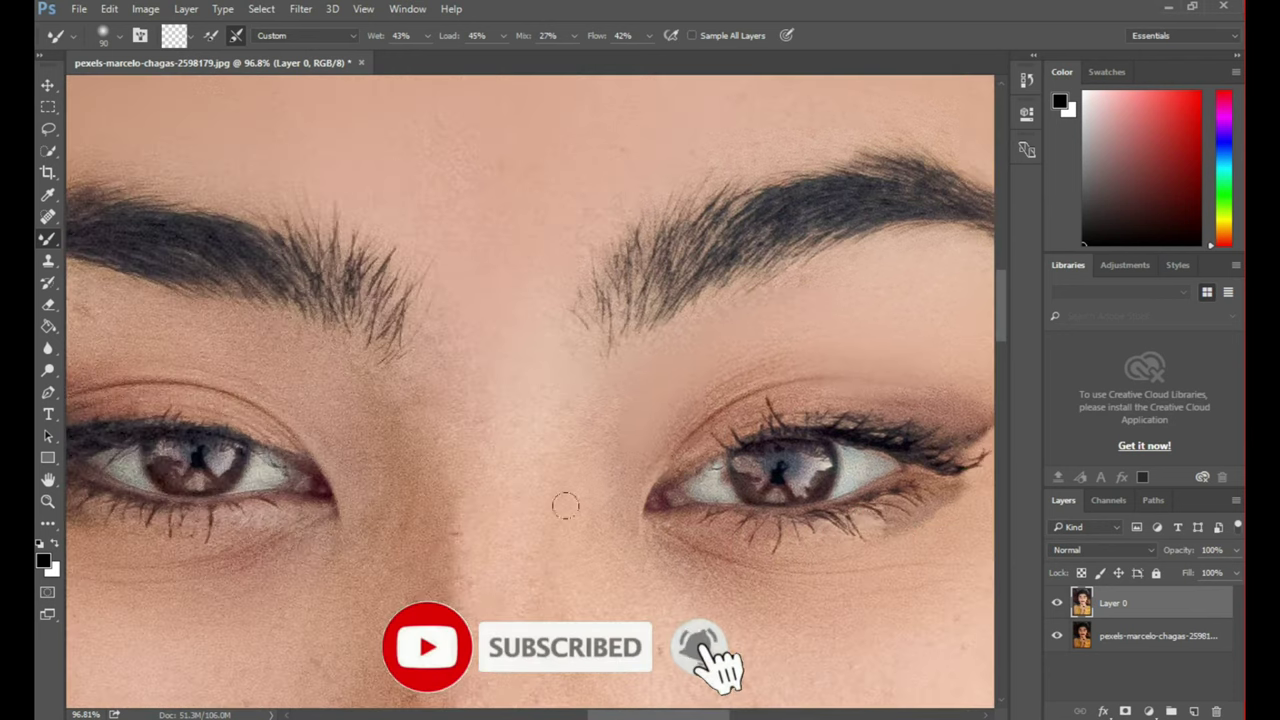
{"action": "scroll", "coordinate": [529, 423], "scroll_direction": "down", "scroll_amount": 2}
{"action": "scroll", "coordinate": [457, 449], "scroll_direction": "up", "scroll_amount": 1}
{"action": "scroll", "coordinate": [457, 449], "scroll_direction": "up", "scroll_amount": 1}
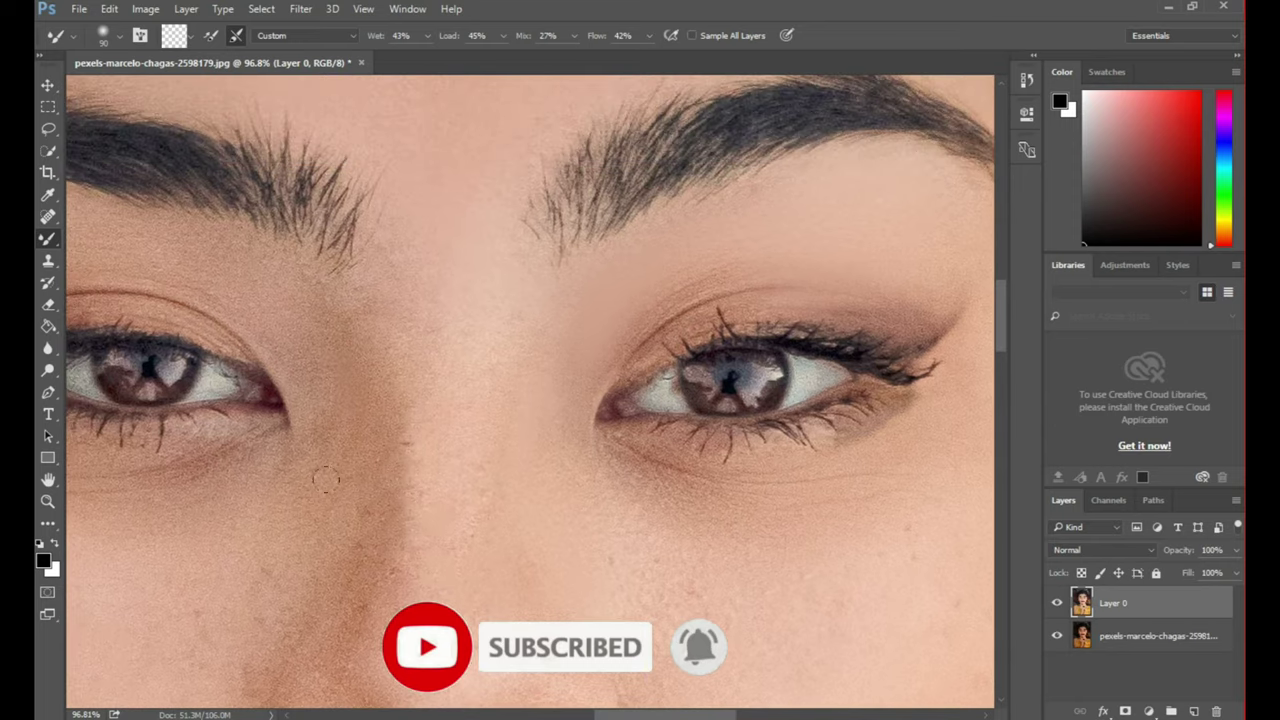
{"action": "scroll", "coordinate": [241, 283], "scroll_direction": "left", "scroll_amount": 5}
{"action": "scroll", "coordinate": [241, 283], "scroll_direction": "up", "scroll_amount": 2}
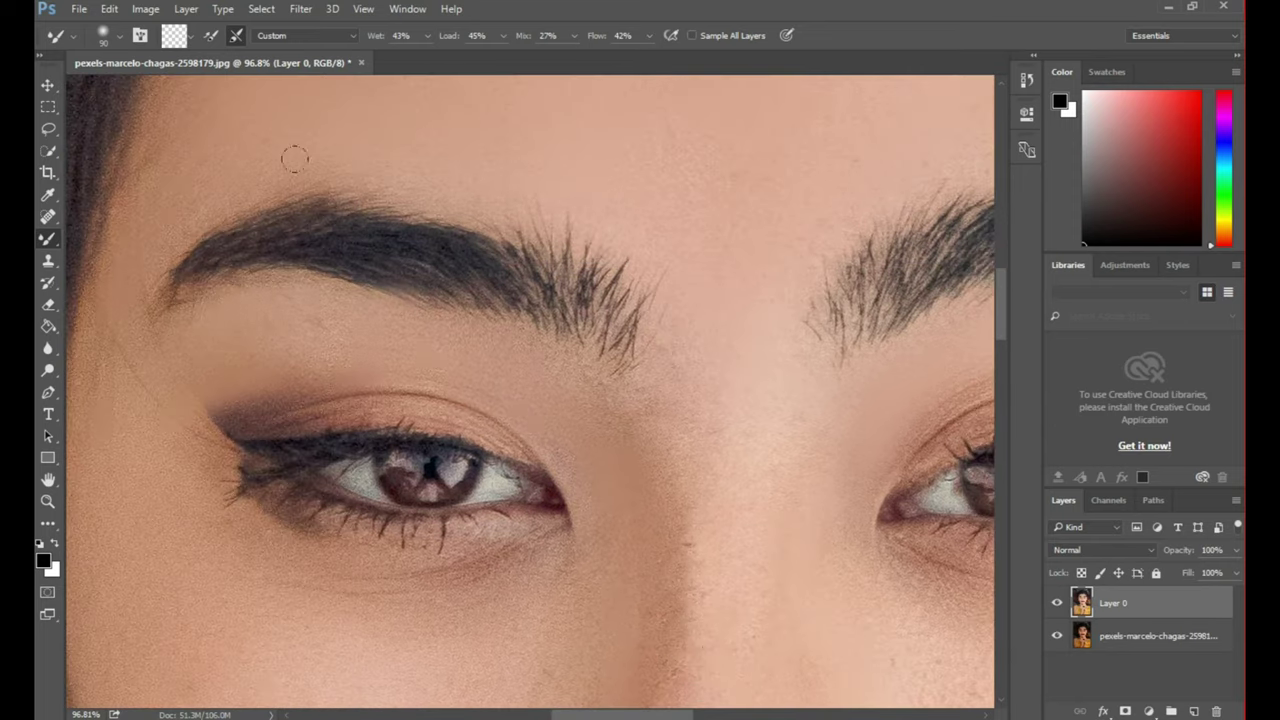
Blend and lighten the dark nostril with the Mixer Brush on Layer 0
{"action": "left_click_drag", "start_coordinate": [512, 511], "coordinate": [467, 256]}
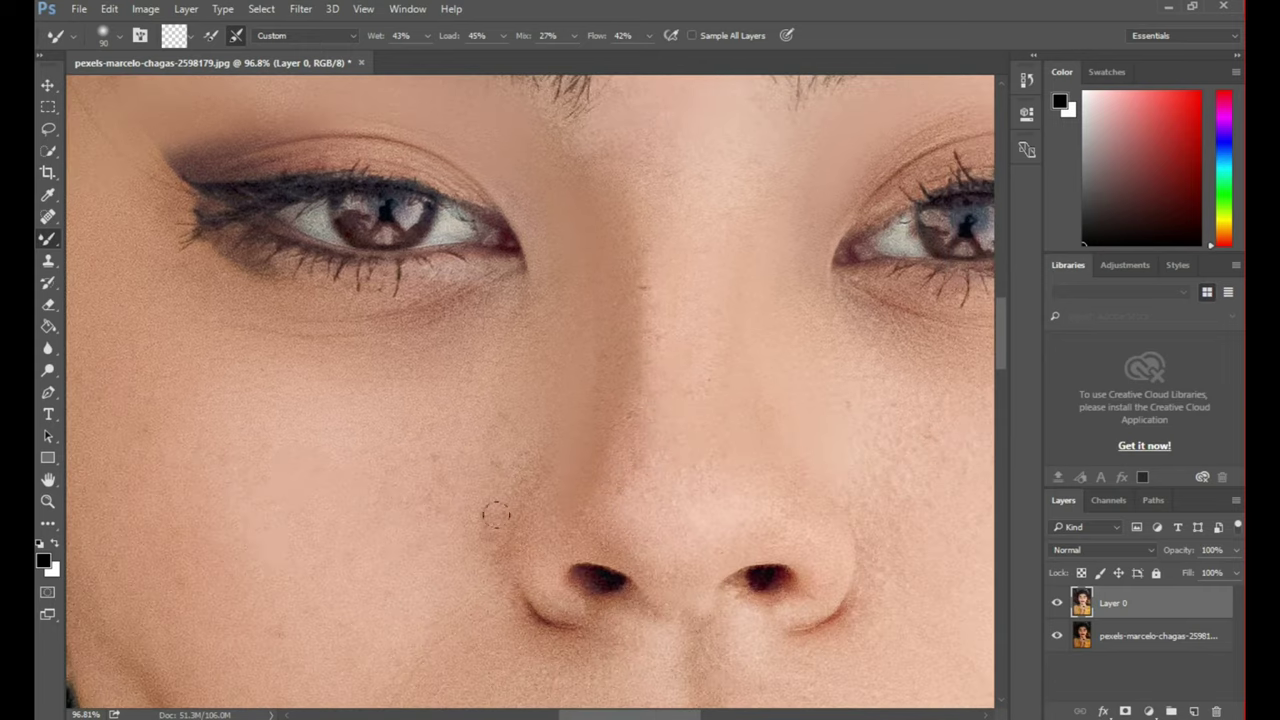
{"action": "left_click_drag", "start_coordinate": [496, 514], "coordinate": [766, 474]}
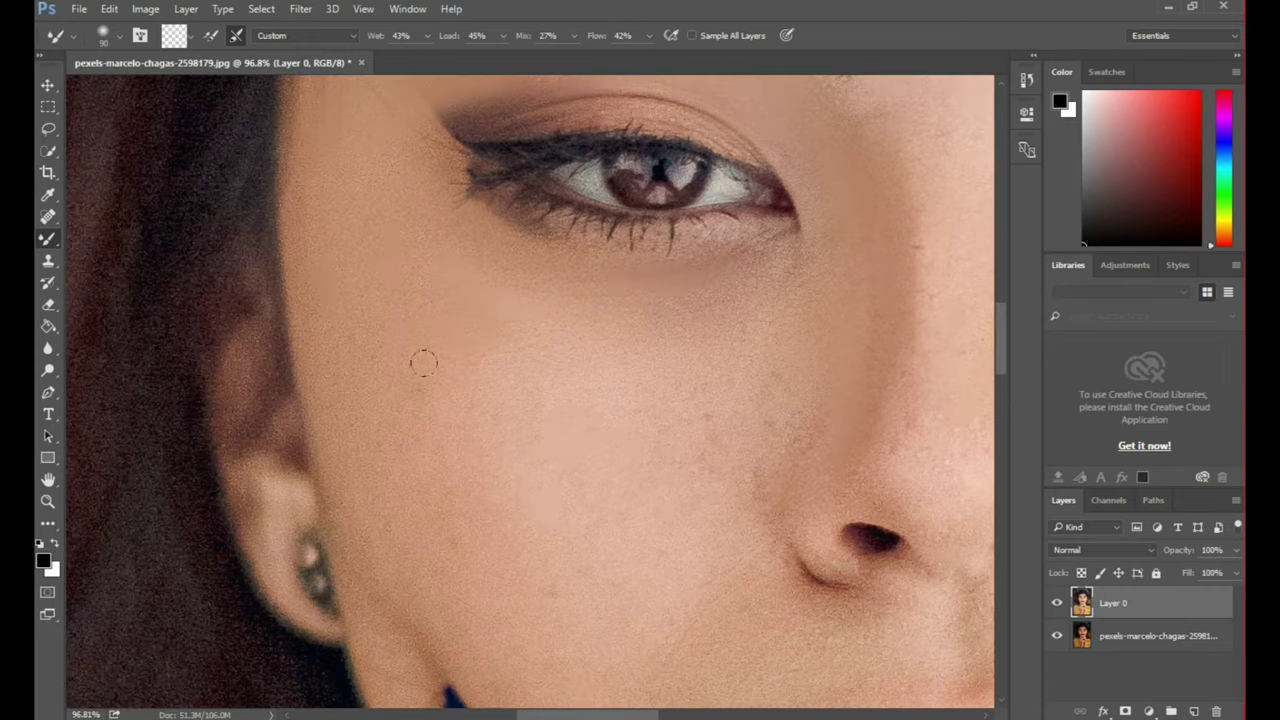
{"action": "scroll", "coordinate": [417, 409], "scroll_direction": "down", "scroll_amount": 2}
{"action": "scroll", "coordinate": [417, 409], "scroll_direction": "right", "scroll_amount": 2}
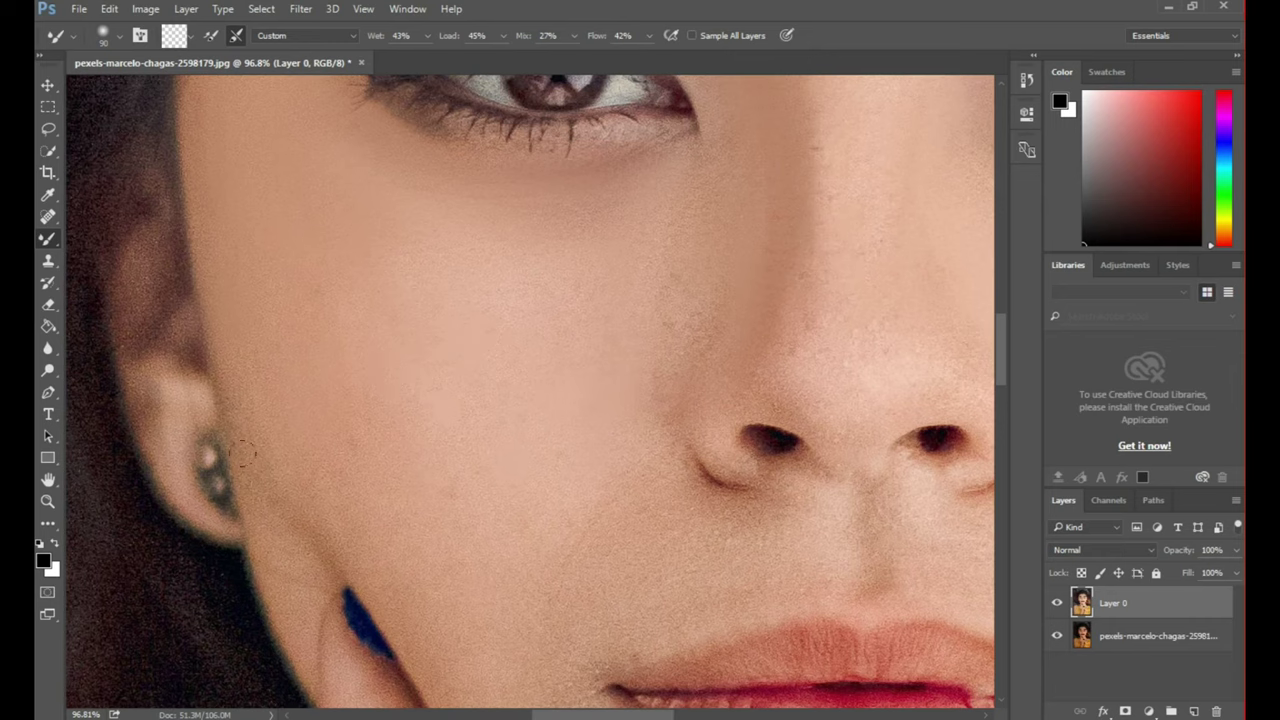
{"action": "scroll", "coordinate": [334, 314], "scroll_direction": "down", "scroll_amount": 3}
{"action": "scroll", "coordinate": [585, 520], "scroll_direction": "up", "scroll_amount": 2}
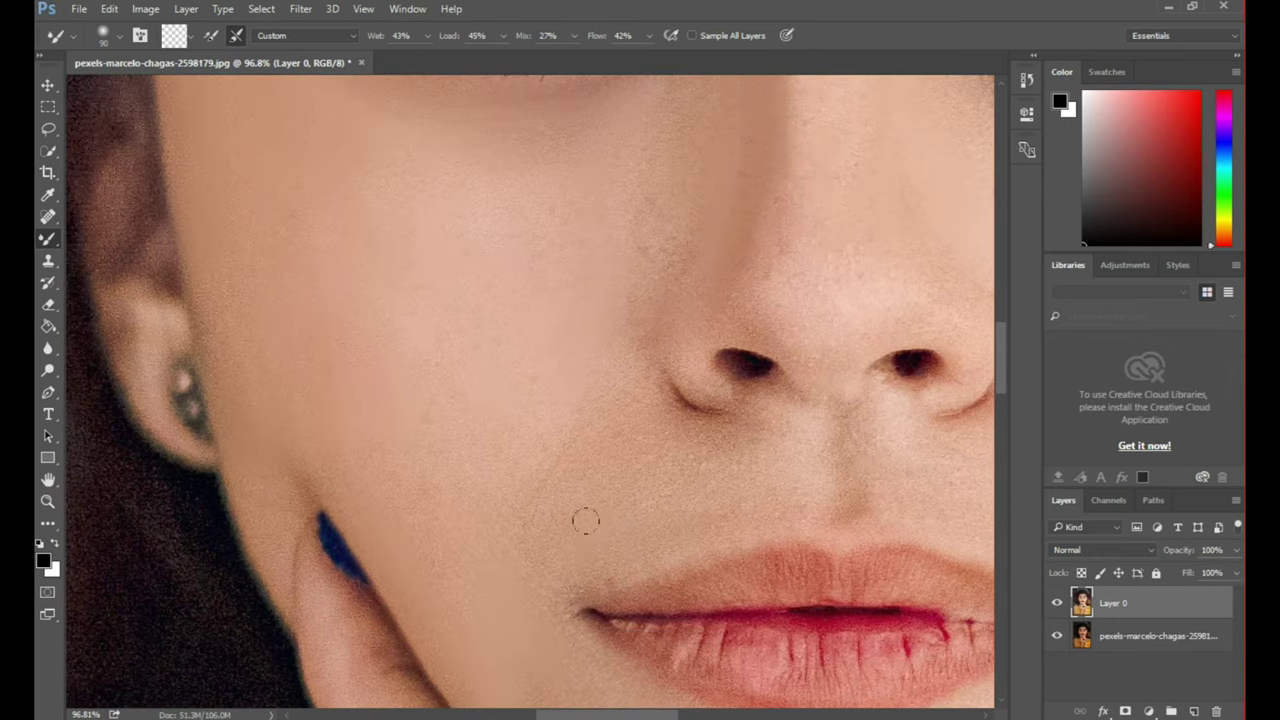
{"action": "scroll", "coordinate": [397, 422], "scroll_direction": "up", "scroll_amount": 2}
{"action": "scroll", "coordinate": [569, 457], "scroll_direction": "down", "scroll_amount": 3}
{"action": "scroll", "coordinate": [569, 457], "scroll_direction": "right", "scroll_amount": 3}
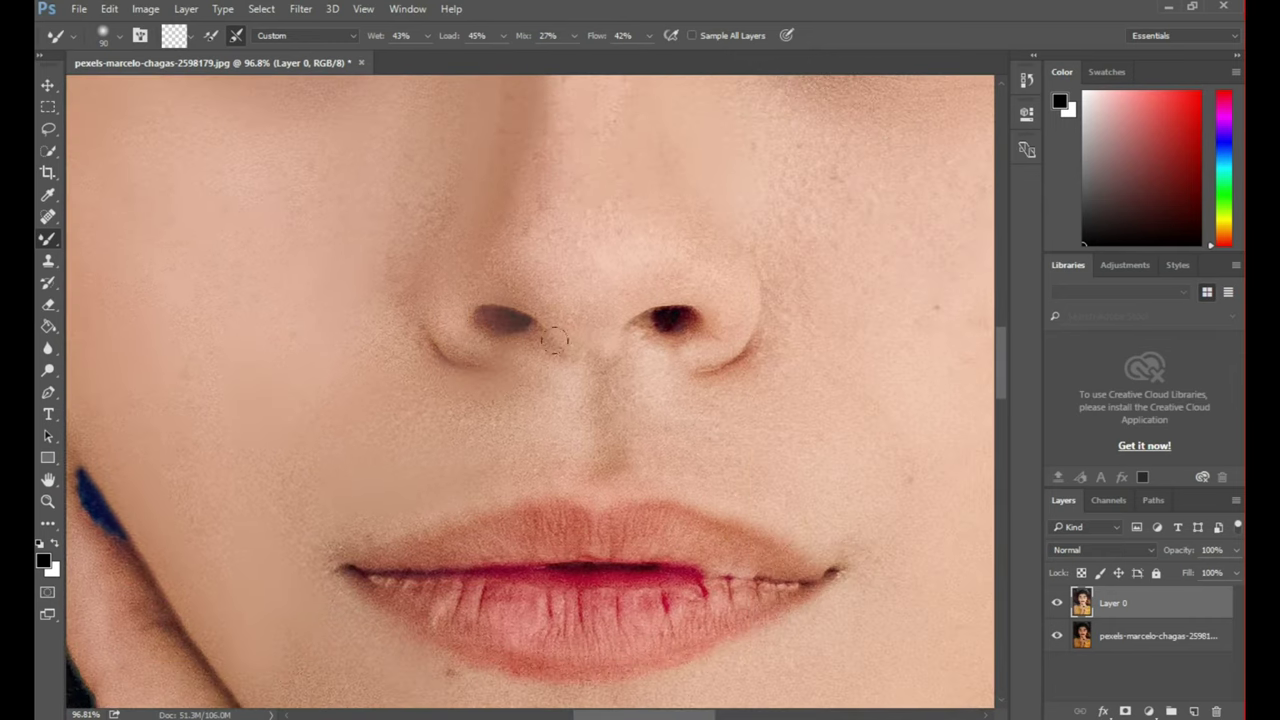
{"action": "scroll", "coordinate": [538, 318], "scroll_direction": "right", "scroll_amount": 1}
{"action": "left_click_drag", "start_coordinate": [562, 360], "coordinate": [615, 372]}
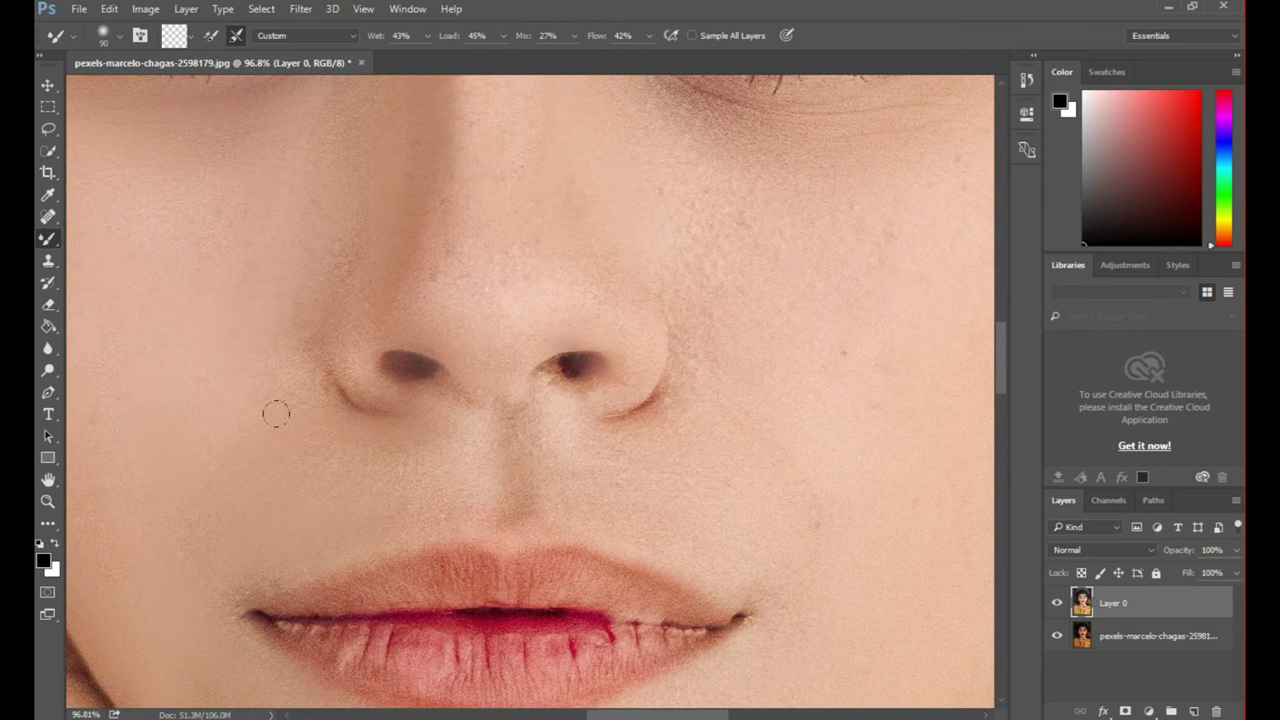
Enlarge the brush to 125 and smooth and brighten the shadow on the neck
{"action": "scroll", "coordinate": [751, 360], "scroll_direction": "up", "scroll_amount": 2}
{"action": "scroll", "coordinate": [751, 360], "scroll_direction": "right", "scroll_amount": 3}
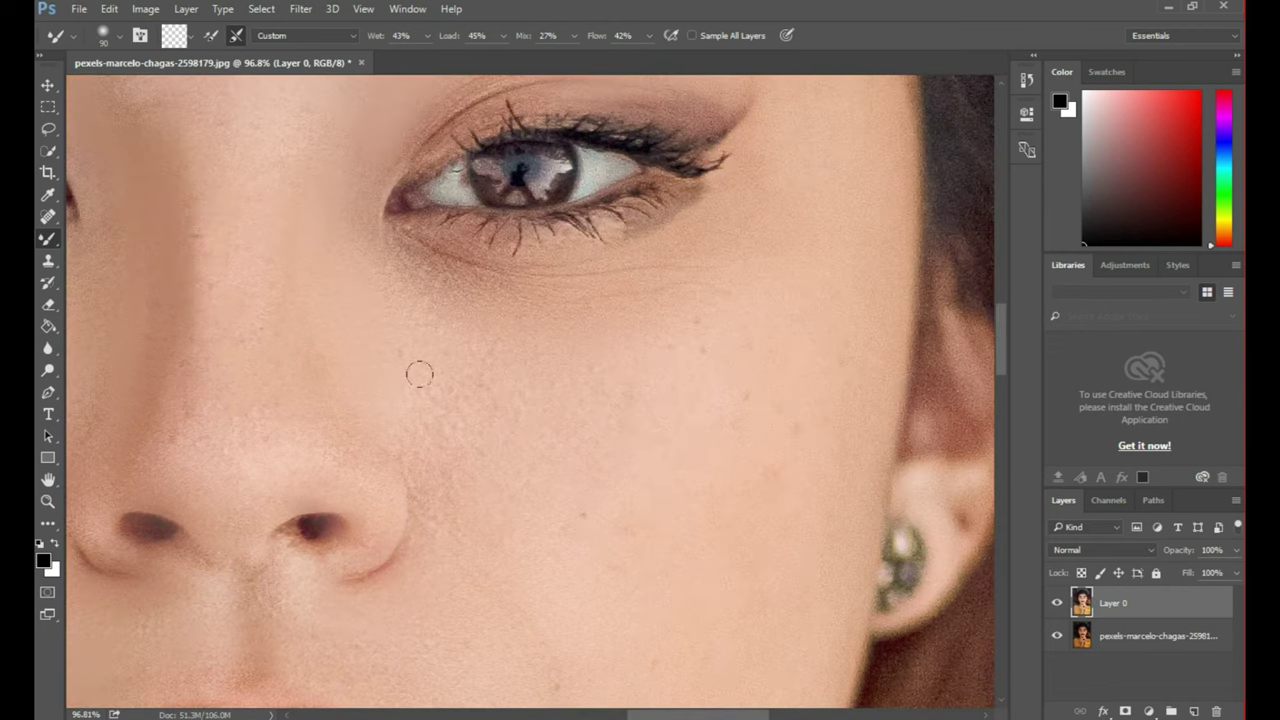
{"action": "scroll", "coordinate": [709, 257], "scroll_direction": "up", "scroll_amount": 1}
{"action": "scroll", "coordinate": [709, 257], "scroll_direction": "right", "scroll_amount": 3}
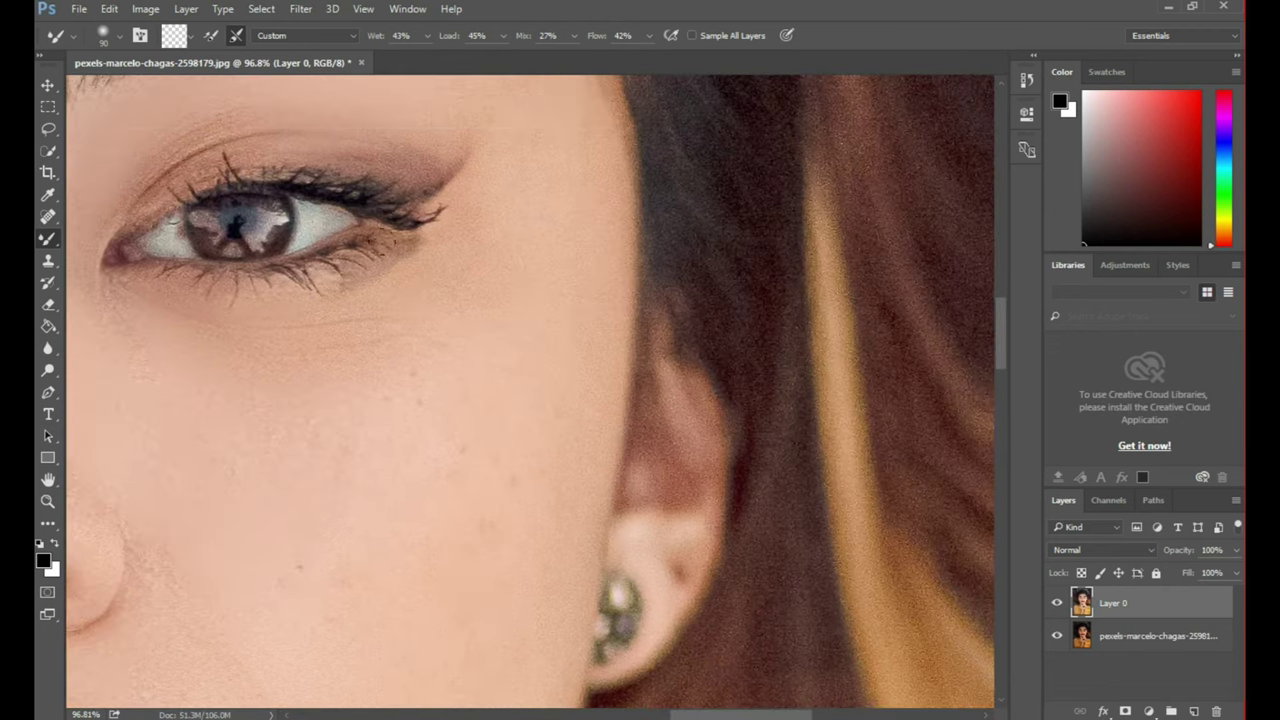
{"action": "scroll", "coordinate": [600, 436], "scroll_direction": "down", "scroll_amount": 3}
{"action": "scroll", "coordinate": [600, 436], "scroll_direction": "left", "scroll_amount": 2}
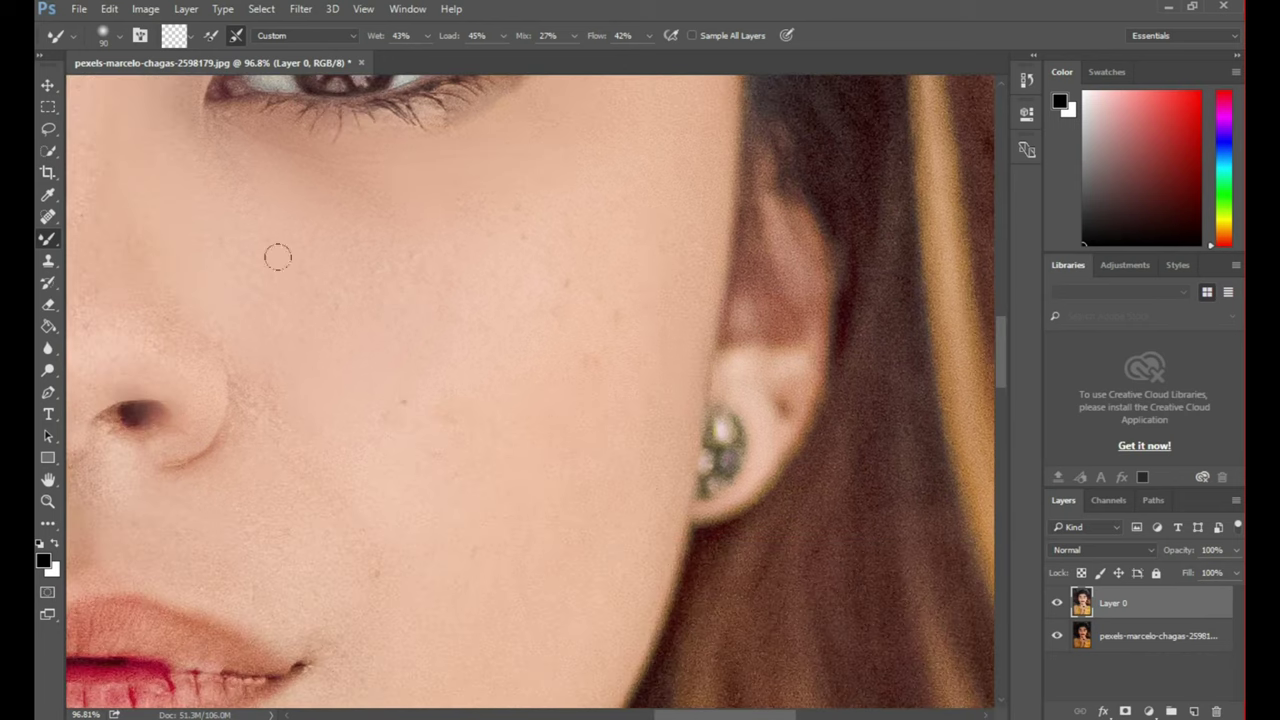
{"action": "scroll", "coordinate": [560, 460], "scroll_direction": "down", "scroll_amount": 3}
{"action": "scroll", "coordinate": [560, 460], "scroll_direction": "left", "scroll_amount": 1}
{"action": "scroll", "coordinate": [400, 390], "scroll_direction": "down", "scroll_amount": 1}
{"action": "scroll", "coordinate": [400, 390], "scroll_direction": "right", "scroll_amount": 2}
{"action": "scroll", "coordinate": [390, 450], "scroll_direction": "down", "scroll_amount": 3}
{"action": "scroll", "coordinate": [390, 450], "scroll_direction": "left", "scroll_amount": 3}
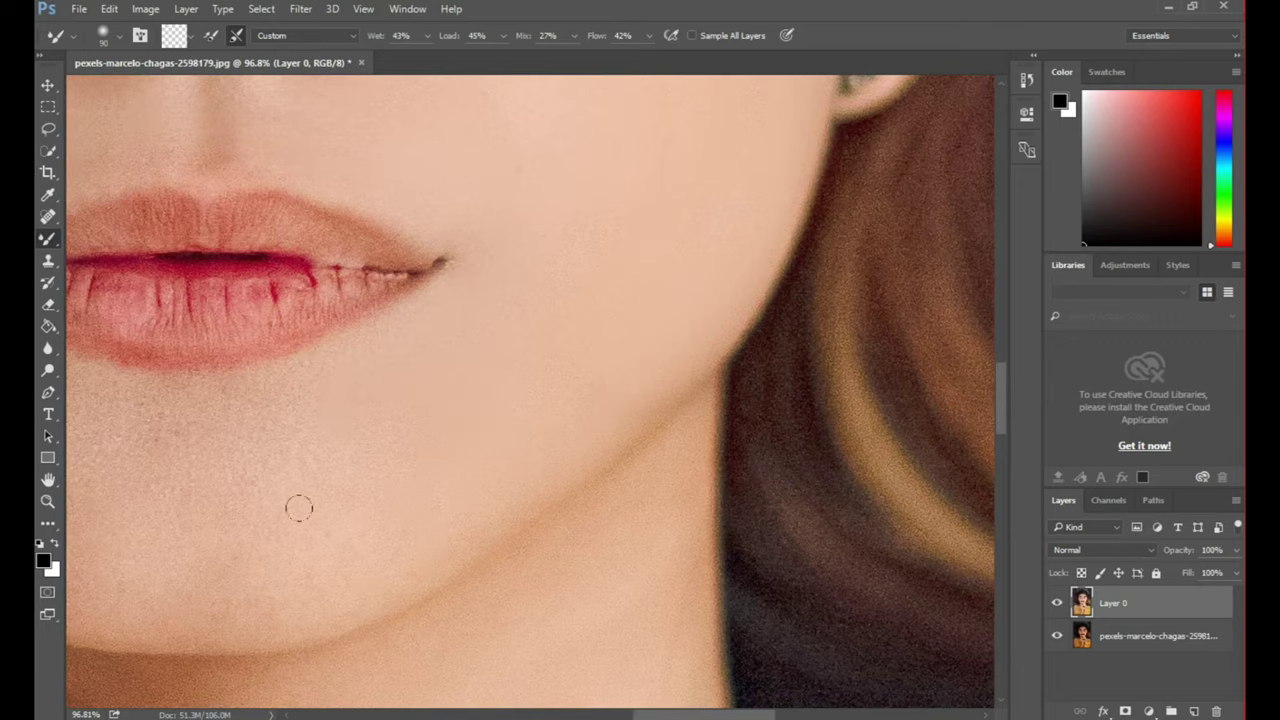
{"action": "scroll", "coordinate": [460, 365], "scroll_direction": "down", "scroll_amount": 1}
{"action": "scroll", "coordinate": [460, 365], "scroll_direction": "left", "scroll_amount": 3}
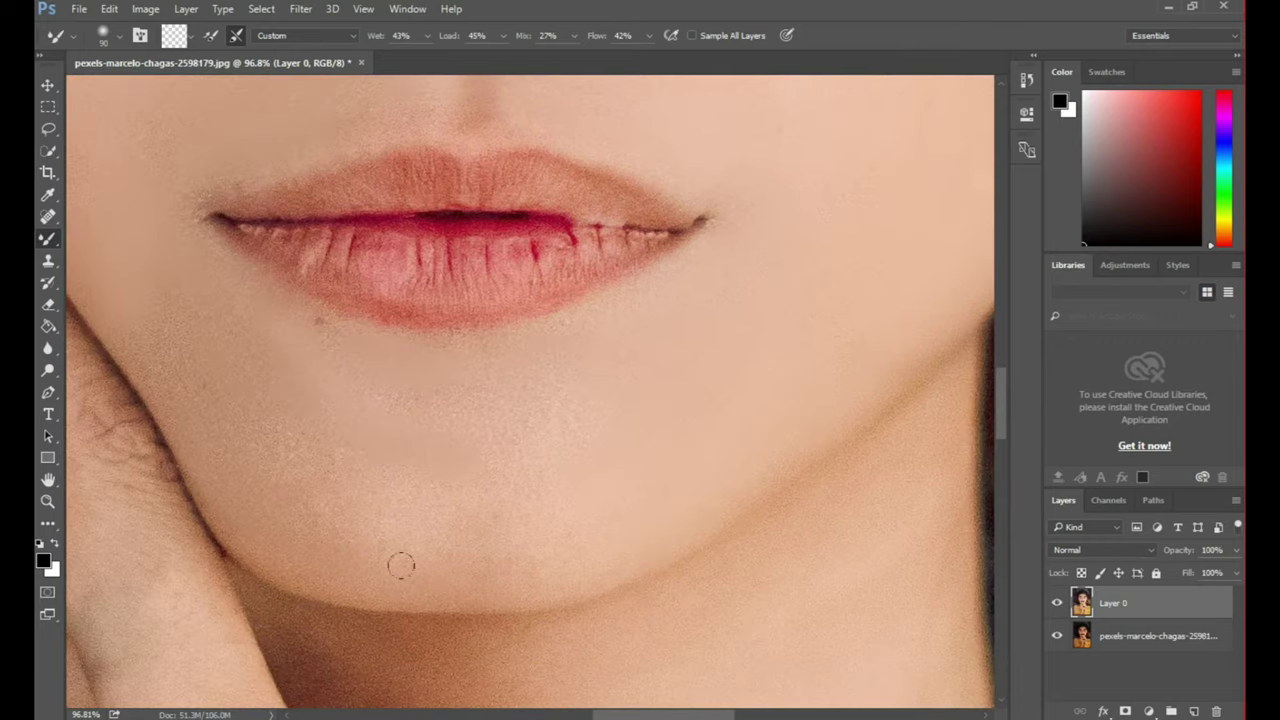
{"action": "scroll", "coordinate": [546, 414], "scroll_direction": "up", "scroll_amount": 2}
{"action": "scroll", "coordinate": [546, 414], "scroll_direction": "left", "scroll_amount": 3}
{"action": "scroll", "coordinate": [477, 306], "scroll_direction": "up", "scroll_amount": 3}
{"action": "scroll", "coordinate": [477, 306], "scroll_direction": "left", "scroll_amount": 4}
{"action": "left_click_drag", "start_coordinate": [543, 237], "coordinate": [540, 564]}
{"action": "scroll", "coordinate": [583, 328], "scroll_direction": "up", "scroll_amount": 1}
{"action": "scroll", "coordinate": [583, 328], "scroll_direction": "right", "scroll_amount": 1}
{"action": "scroll", "coordinate": [643, 329], "scroll_direction": "right", "scroll_amount": 1}
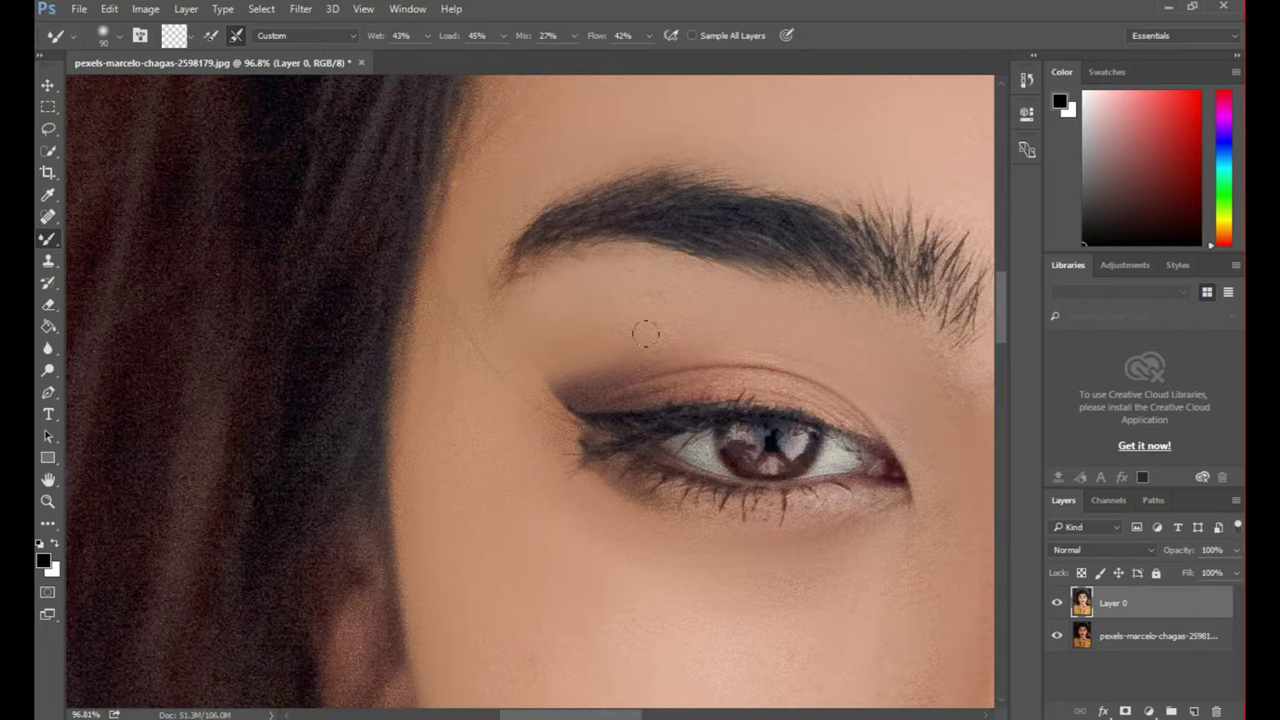
{"action": "left_click_drag", "start_coordinate": [529, 386], "coordinate": [282, 272]}
{"action": "scroll", "coordinate": [500, 265], "scroll_direction": "up", "scroll_amount": 1}
{"action": "scroll", "coordinate": [500, 265], "scroll_direction": "right", "scroll_amount": 1}
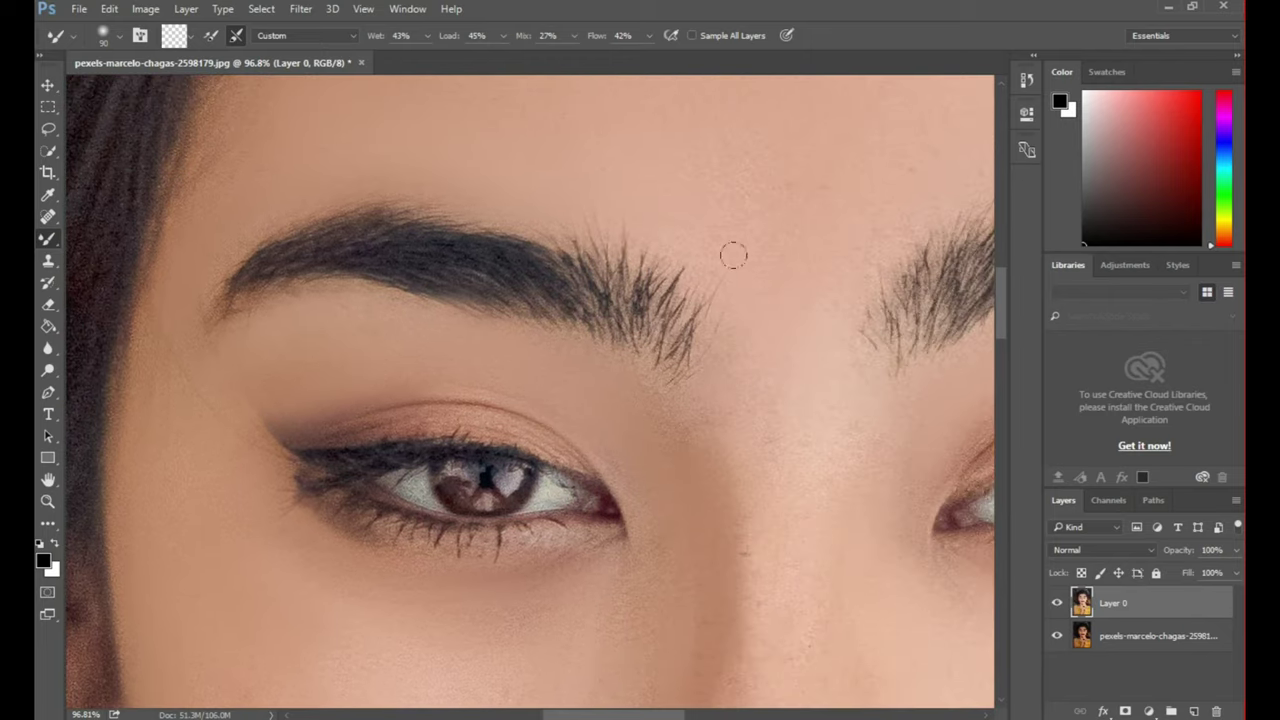
{"action": "scroll", "coordinate": [734, 257], "scroll_direction": "up", "scroll_amount": 2}
{"action": "scroll", "coordinate": [837, 303], "scroll_direction": "up", "scroll_amount": 1}
{"action": "scroll", "coordinate": [837, 303], "scroll_direction": "right", "scroll_amount": 3}
{"action": "scroll", "coordinate": [556, 265], "scroll_direction": "up", "scroll_amount": 1}
{"action": "scroll", "coordinate": [366, 269], "scroll_direction": "down", "scroll_amount": 2}
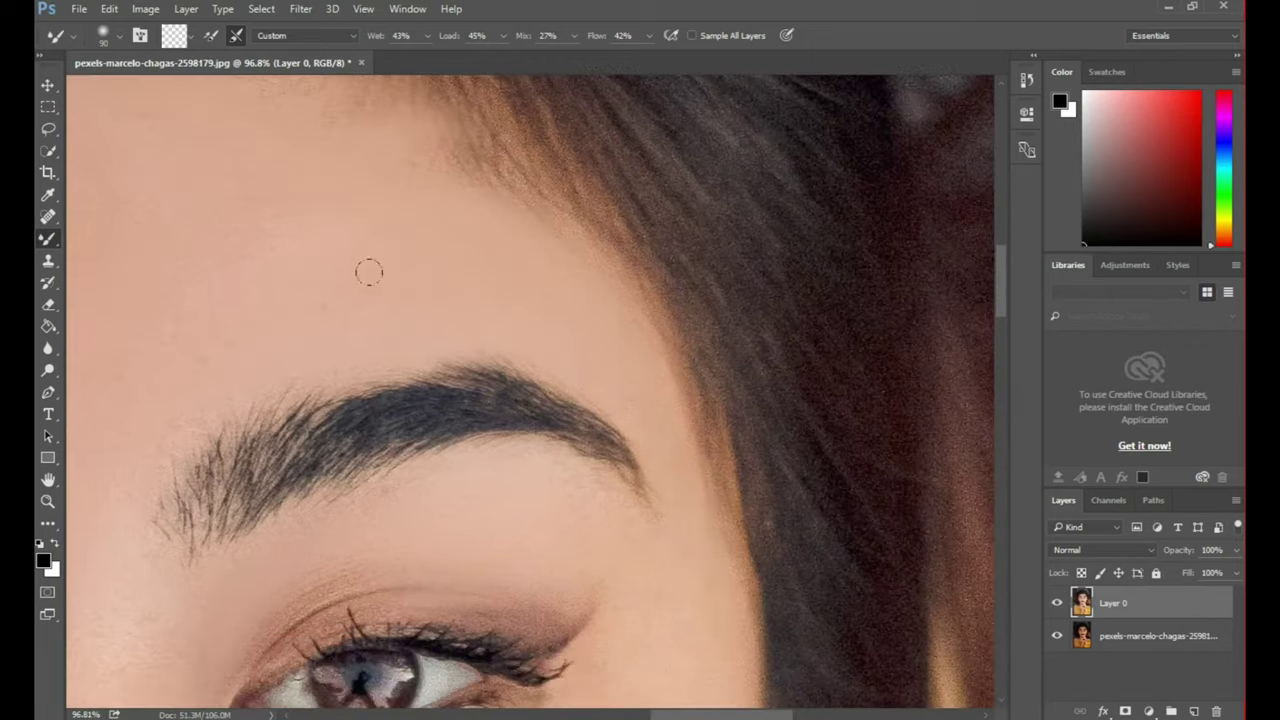
{"action": "scroll", "coordinate": [644, 343], "scroll_direction": "down", "scroll_amount": 3}
{"action": "key", "text": "bracketright"}
{"action": "key", "text": "bracketright"}
{"action": "left_click_drag", "start_coordinate": [320, 340], "coordinate": [210, 450]}
{"action": "left_click_drag", "start_coordinate": [270, 420], "coordinate": [190, 480]}
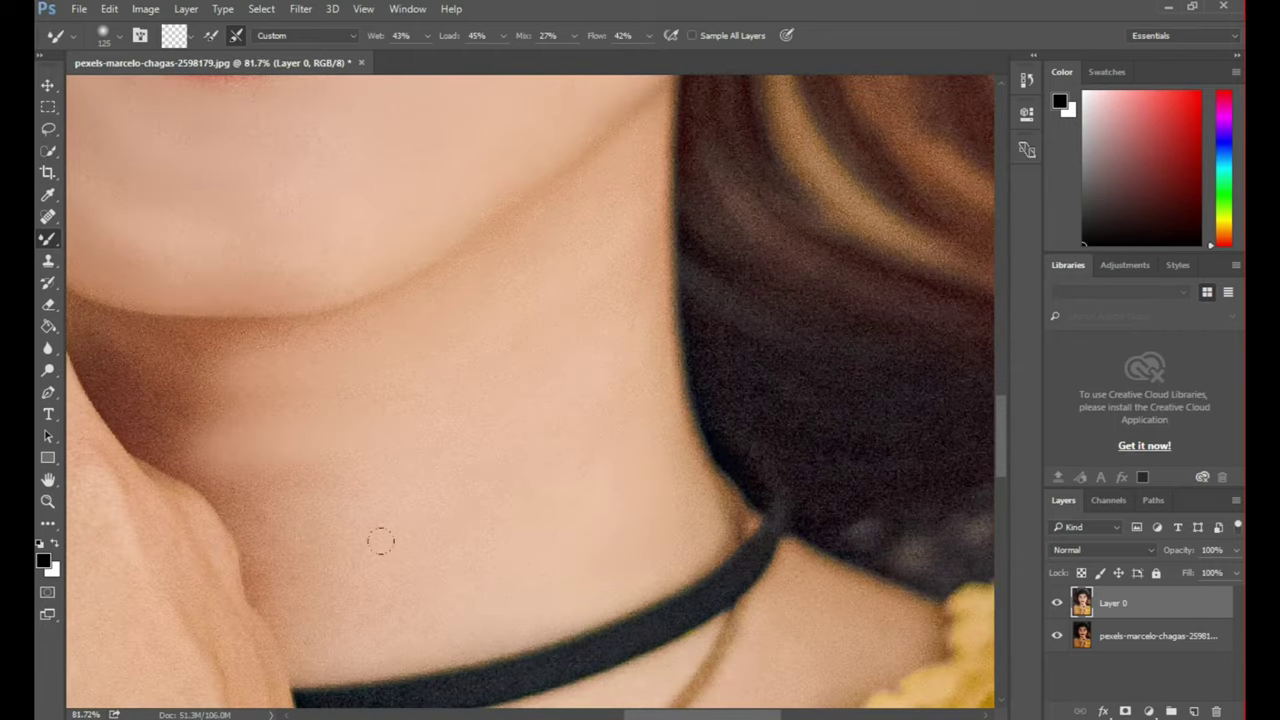
Review the smoothed skin across the arms and upper body, then enlarge the brush
{"action": "scroll", "coordinate": [508, 408], "scroll_direction": "left", "scroll_amount": 3}
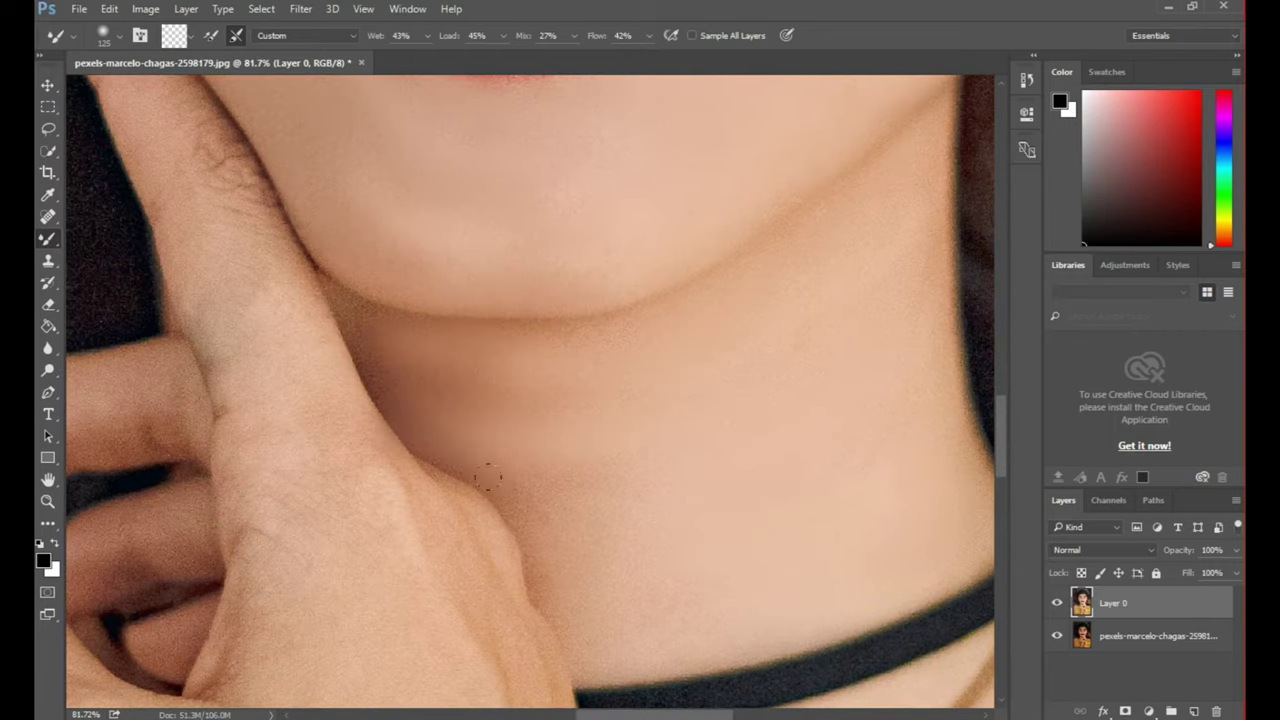
{"action": "scroll", "coordinate": [220, 383], "scroll_direction": "up", "scroll_amount": 3}
{"action": "scroll", "coordinate": [500, 450], "scroll_direction": "down", "scroll_amount": 3}
{"action": "scroll", "coordinate": [650, 550], "scroll_direction": "down", "scroll_amount": 3}
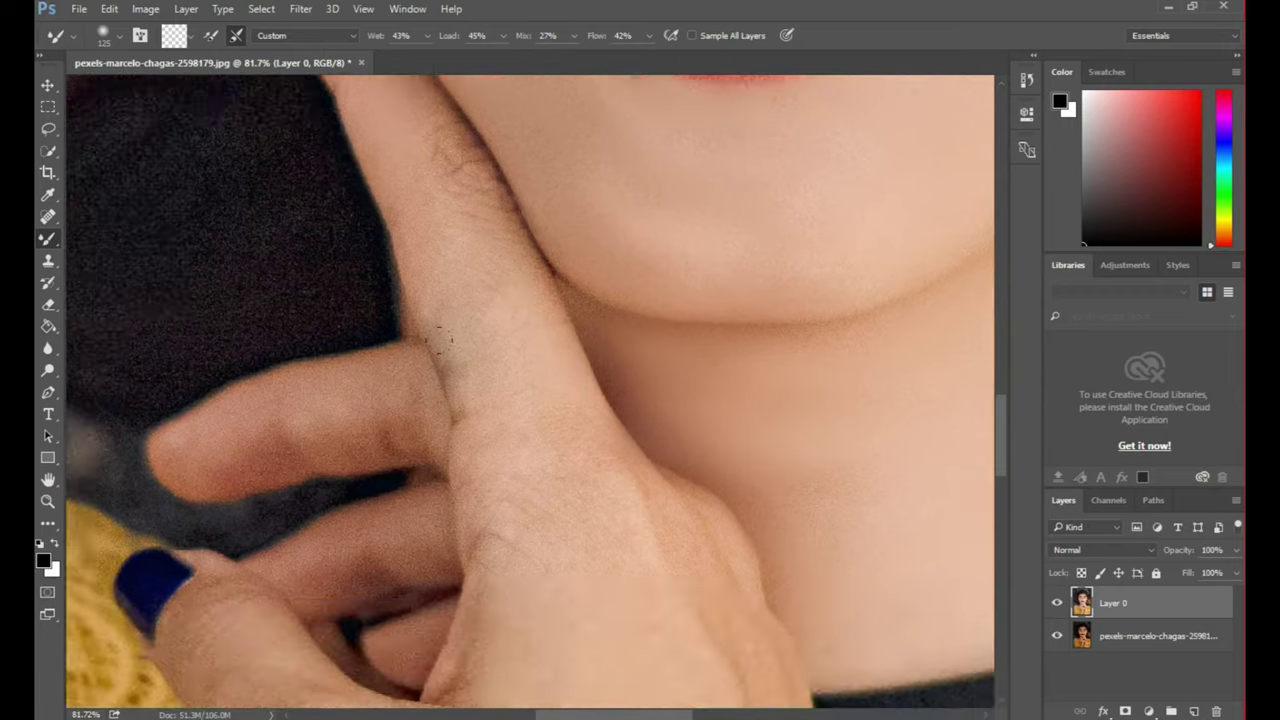
{"action": "scroll", "coordinate": [753, 610], "scroll_direction": "down", "scroll_amount": 4}
{"action": "scroll", "coordinate": [706, 351], "scroll_direction": "down", "scroll_amount": 3}
{"action": "scroll", "coordinate": [671, 314], "scroll_direction": "up", "scroll_amount": 3}
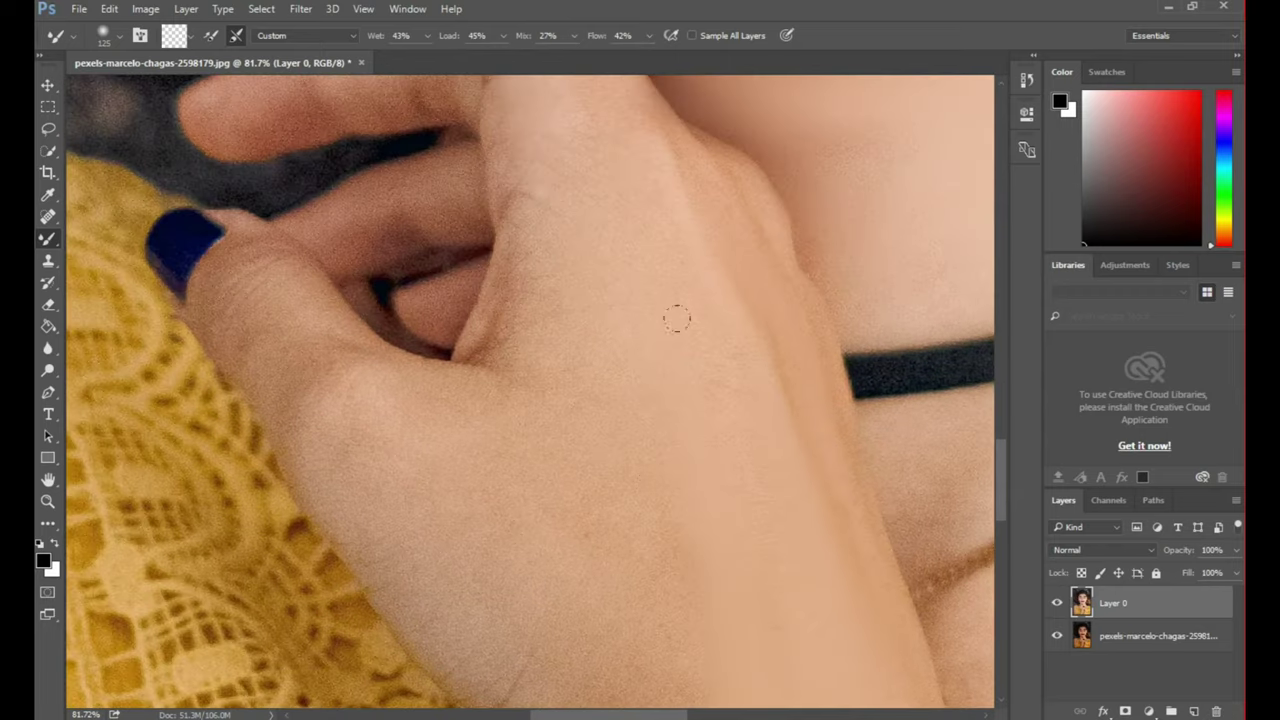
{"action": "scroll", "coordinate": [496, 494], "scroll_direction": "left", "scroll_amount": 2}
{"action": "scroll", "coordinate": [494, 409], "scroll_direction": "up", "scroll_amount": 3}
{"action": "scroll", "coordinate": [634, 586], "scroll_direction": "up", "scroll_amount": 2}
{"action": "scroll", "coordinate": [634, 586], "scroll_direction": "right", "scroll_amount": 2}
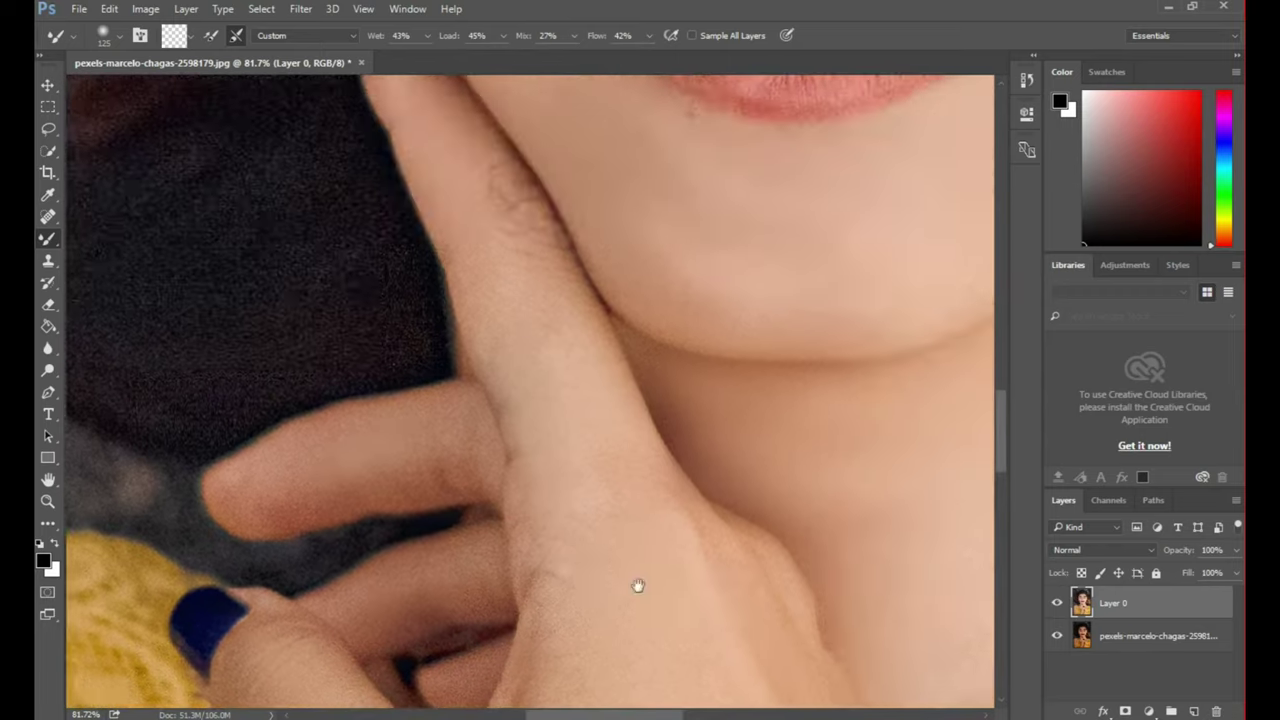
{"action": "scroll", "coordinate": [340, 327], "scroll_direction": "down", "scroll_amount": 3}
{"action": "scroll", "coordinate": [341, 327], "scroll_direction": "down", "scroll_amount": 3}
{"action": "scroll", "coordinate": [580, 363], "scroll_direction": "right", "scroll_amount": 1}
{"action": "scroll", "coordinate": [580, 363], "scroll_direction": "down", "scroll_amount": 2}
{"action": "scroll", "coordinate": [580, 363], "scroll_direction": "left", "scroll_amount": 3}
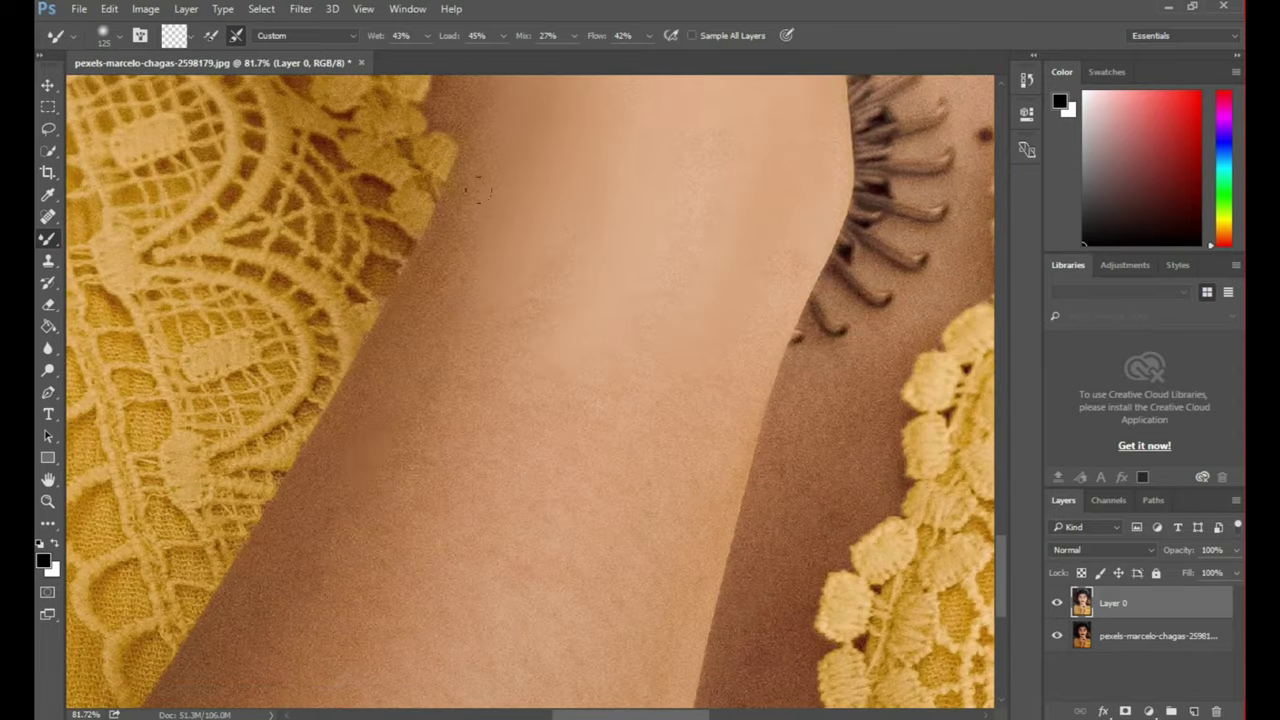
{"action": "scroll", "coordinate": [378, 476], "scroll_direction": "down", "scroll_amount": 2}
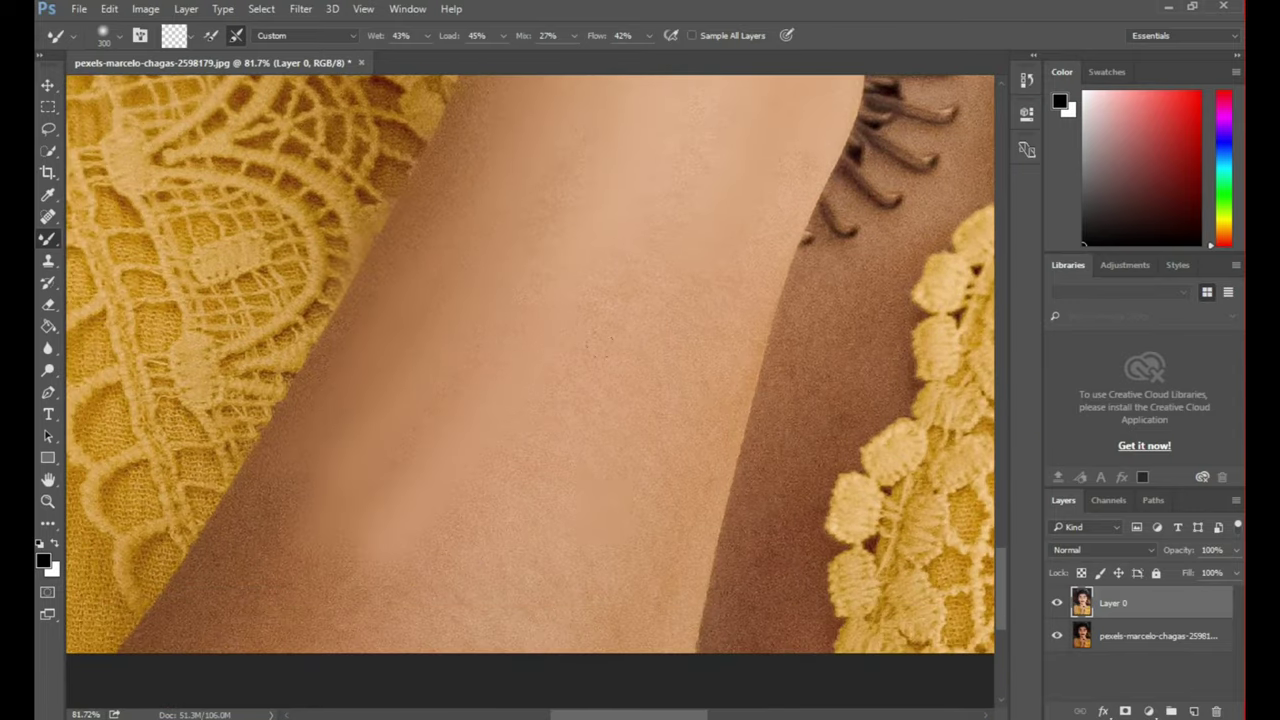
{"action": "scroll", "coordinate": [378, 432], "scroll_direction": "down", "scroll_amount": 3}
{"action": "scroll", "coordinate": [586, 371], "scroll_direction": "up", "scroll_amount": 4}
{"action": "scroll", "coordinate": [586, 371], "scroll_direction": "right", "scroll_amount": 3}
{"action": "scroll", "coordinate": [586, 371], "scroll_direction": "up", "scroll_amount": 4}
{"action": "scroll", "coordinate": [586, 371], "scroll_direction": "right", "scroll_amount": 4}
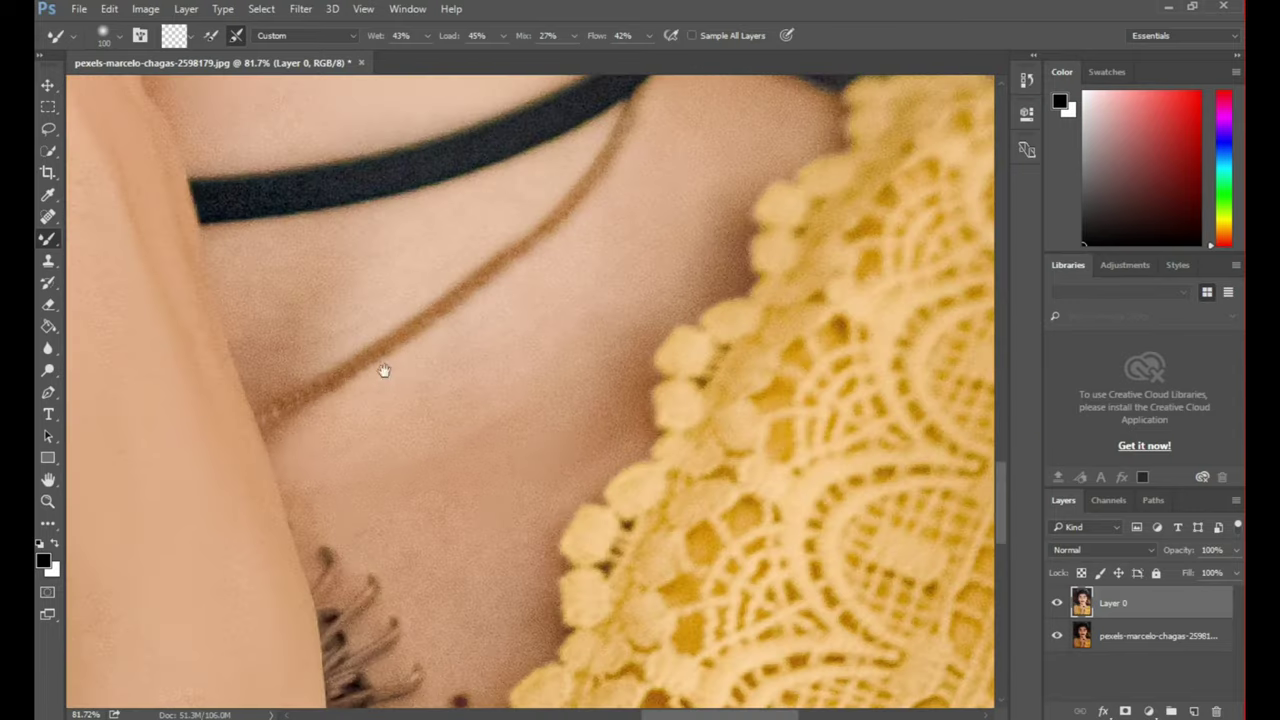
{"action": "scroll", "coordinate": [491, 403], "scroll_direction": "up", "scroll_amount": 3}
{"action": "scroll", "coordinate": [505, 330], "scroll_direction": "up", "scroll_amount": 3}
{"action": "scroll", "coordinate": [505, 330], "scroll_direction": "left", "scroll_amount": 5}
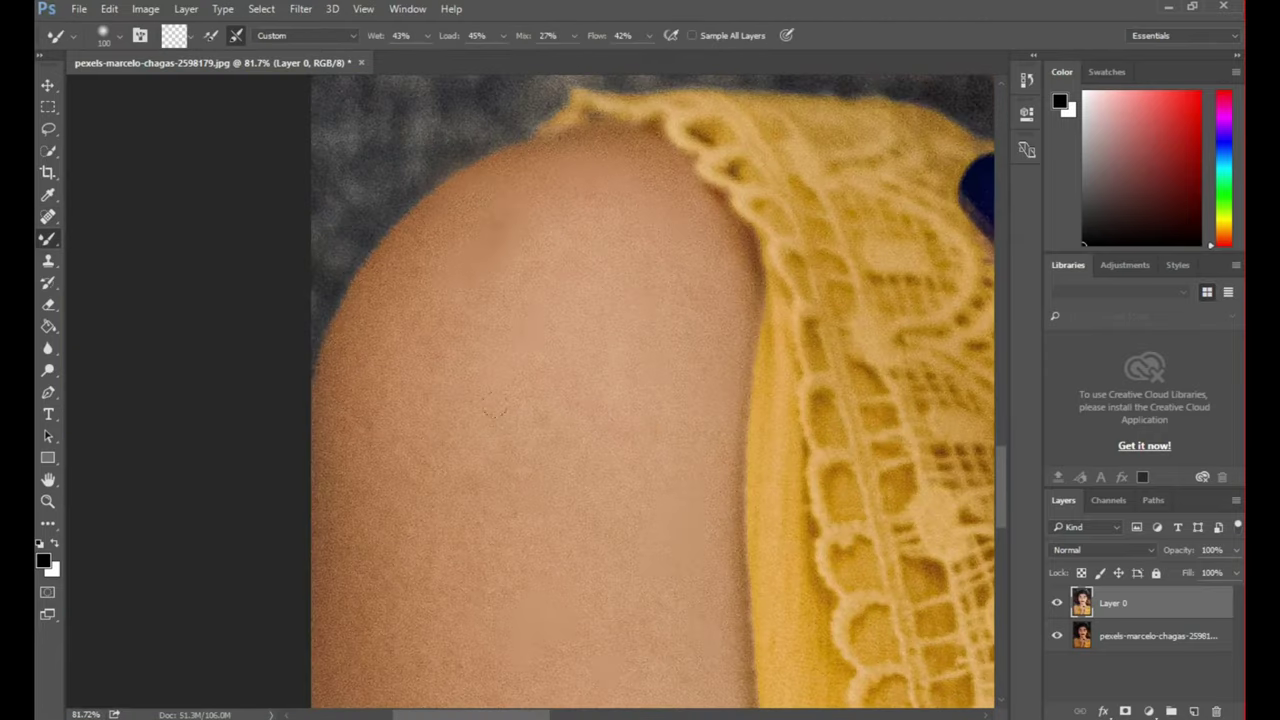
{"action": "scroll", "coordinate": [621, 284], "scroll_direction": "down", "scroll_amount": 2}
{"action": "scroll", "coordinate": [621, 284], "scroll_direction": "down", "scroll_amount": 2}
{"action": "scroll", "coordinate": [621, 284], "scroll_direction": "down", "scroll_amount": 2}
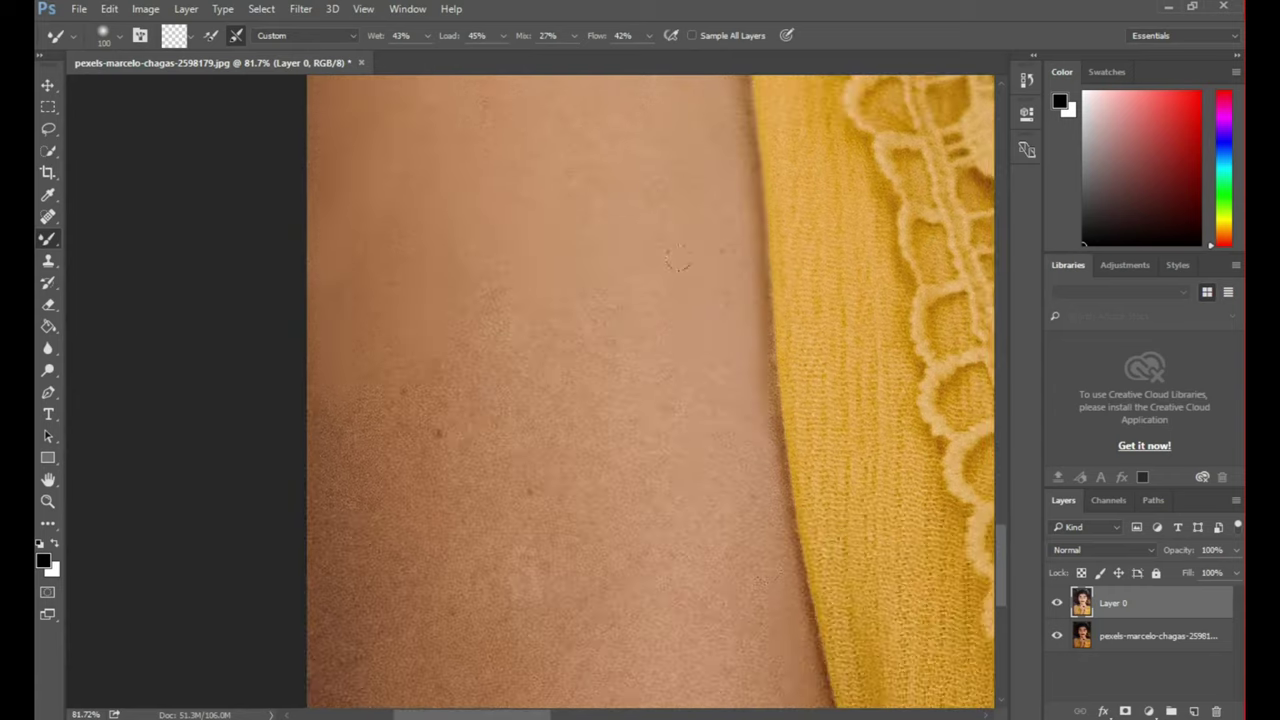
{"action": "scroll", "coordinate": [532, 357], "scroll_direction": "up", "scroll_amount": 2}
{"action": "scroll", "coordinate": [532, 357], "scroll_direction": "up", "scroll_amount": 2}
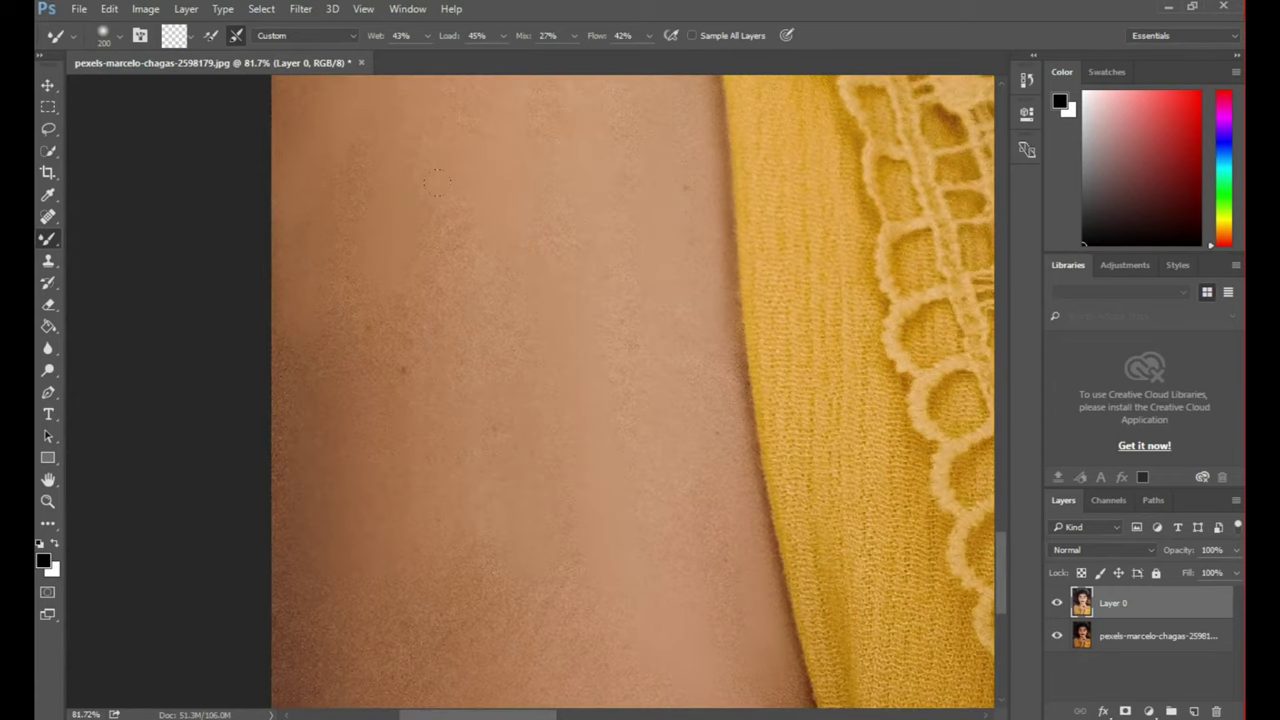
{"action": "scroll", "coordinate": [517, 220], "scroll_direction": "up", "scroll_amount": 2}
{"action": "scroll", "coordinate": [532, 357], "scroll_direction": "up", "scroll_amount": 2}
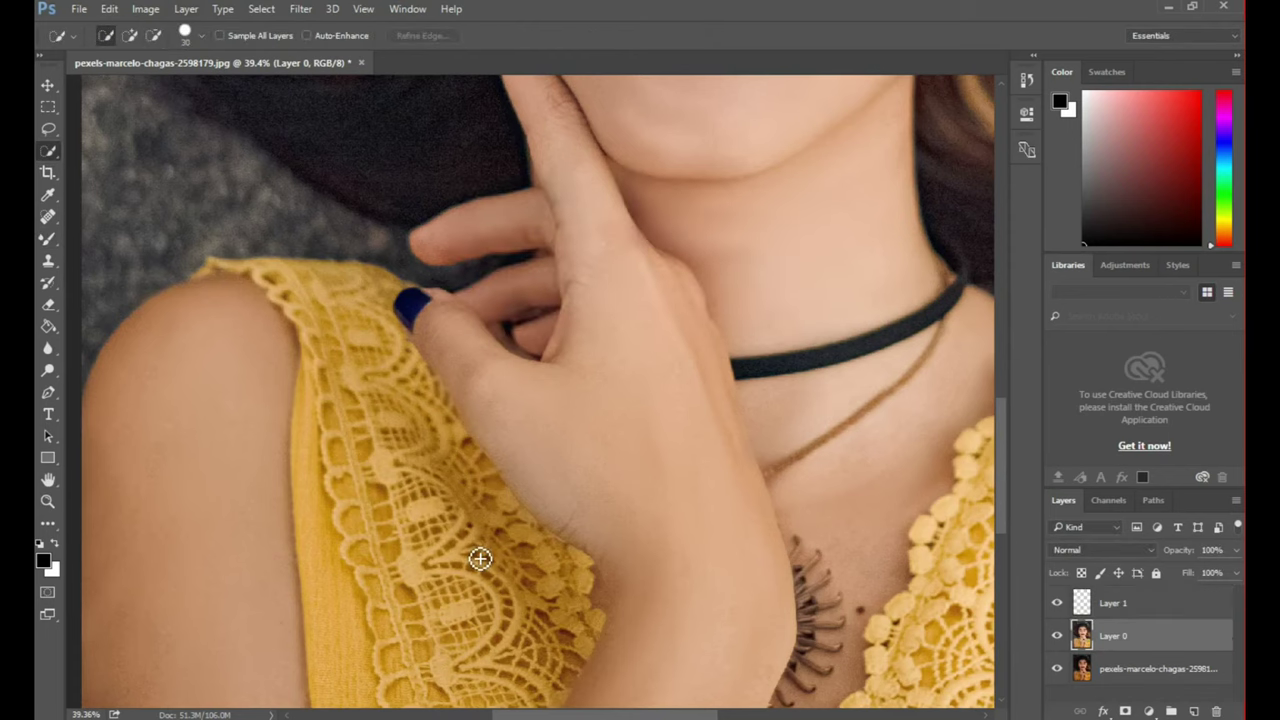
{"action": "key", "text": "bracketright"}
{"action": "key", "text": "bracketright"}
{"action": "key", "text": "bracketright"}
Quick-select the yellow fabric and lace strip on the shoulder
{"action": "left_click", "coordinate": [455, 583]}
{"action": "mouse_move", "coordinate": [455, 583]}
{"action": "left_mouse_down"}
{"action": "mouse_move", "coordinate": [440, 635]}
{"action": "mouse_move", "coordinate": [520, 500]}
{"action": "mouse_move", "coordinate": [360, 520]}
{"action": "mouse_move", "coordinate": [430, 425]}
{"action": "left_mouse_up"}
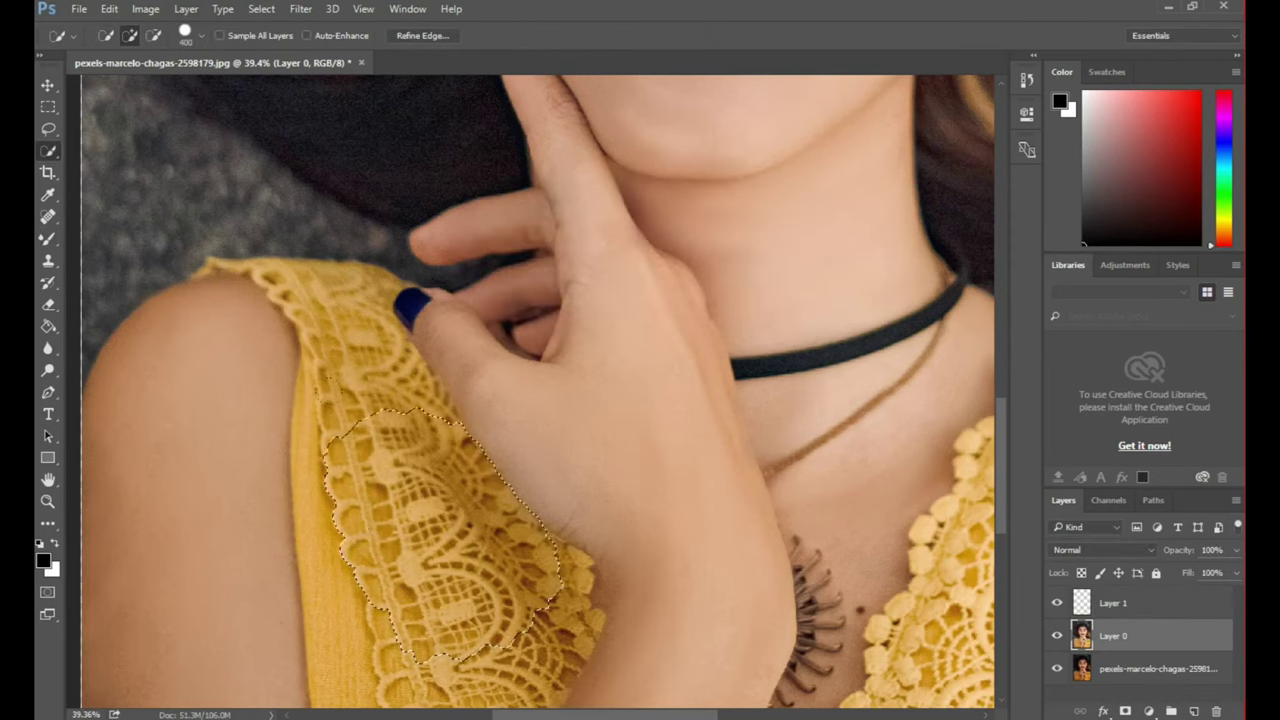
{"action": "left_click_drag", "start_coordinate": [322, 380], "coordinate": [380, 612]}
{"action": "left_click_drag", "start_coordinate": [350, 688], "coordinate": [343, 406]}
{"action": "left_click", "coordinate": [341, 408]}
{"action": "mouse_move", "coordinate": [396, 460]}
{"action": "left_mouse_down"}
{"action": "mouse_move", "coordinate": [543, 330]}
{"action": "mouse_move", "coordinate": [552, 410]}
{"action": "left_mouse_up"}
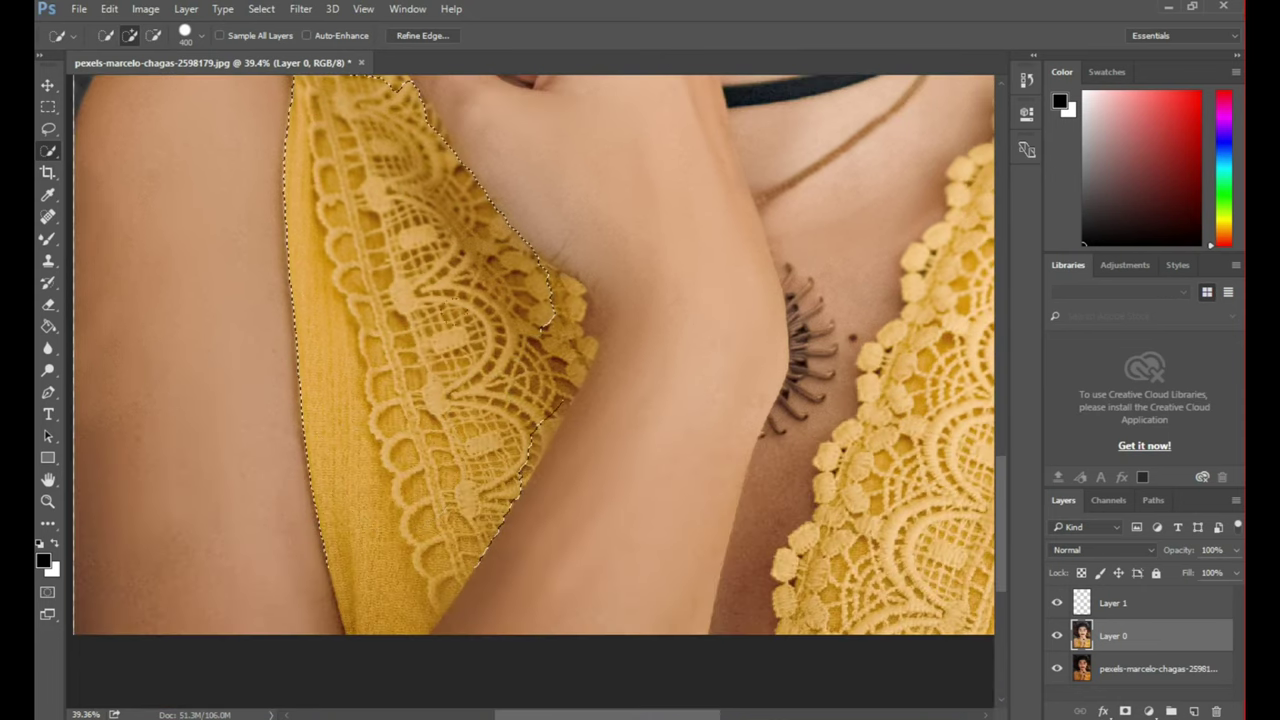
Shrink the brush and add the thin top edge of the shoulder lace without spilling into skin
{"action": "scroll", "coordinate": [472, 440], "scroll_direction": "up", "scroll_amount": 5}
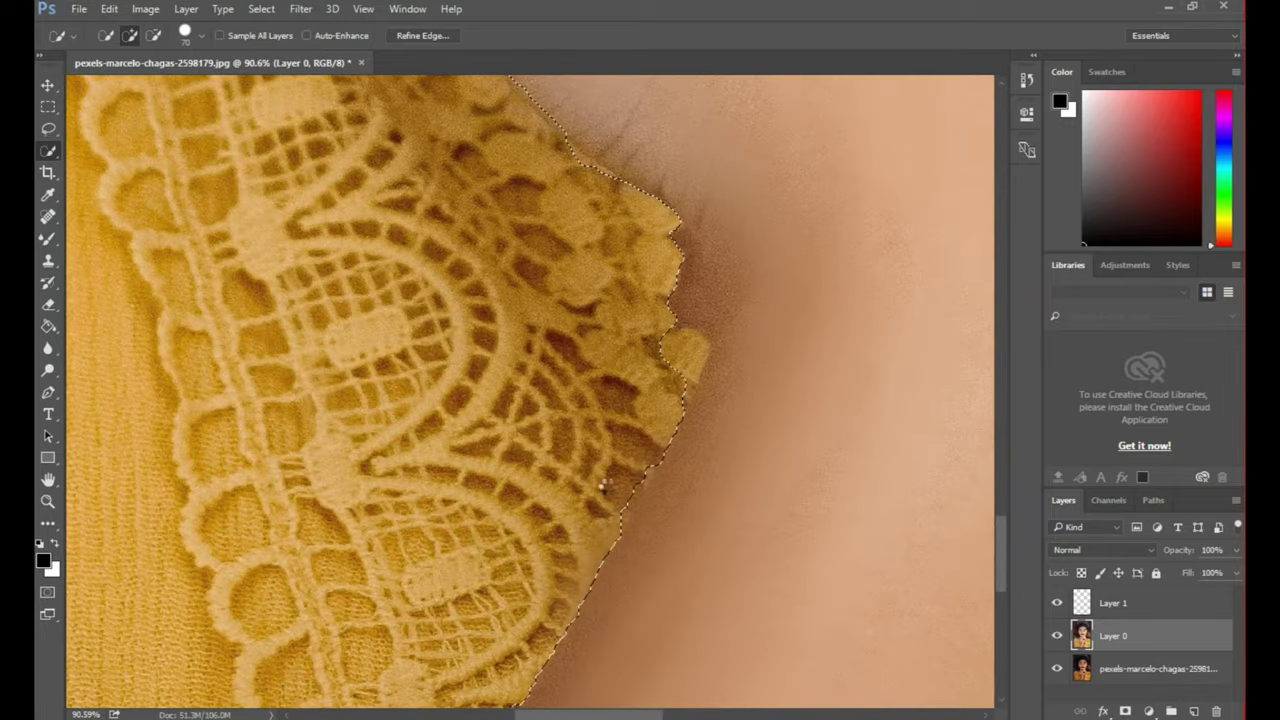
{"action": "left_click_drag", "start_coordinate": [626, 519], "coordinate": [610, 463]}
{"action": "key", "text": "ctrl+z"}
{"action": "scroll", "coordinate": [677, 366], "scroll_direction": "up", "scroll_amount": 3}
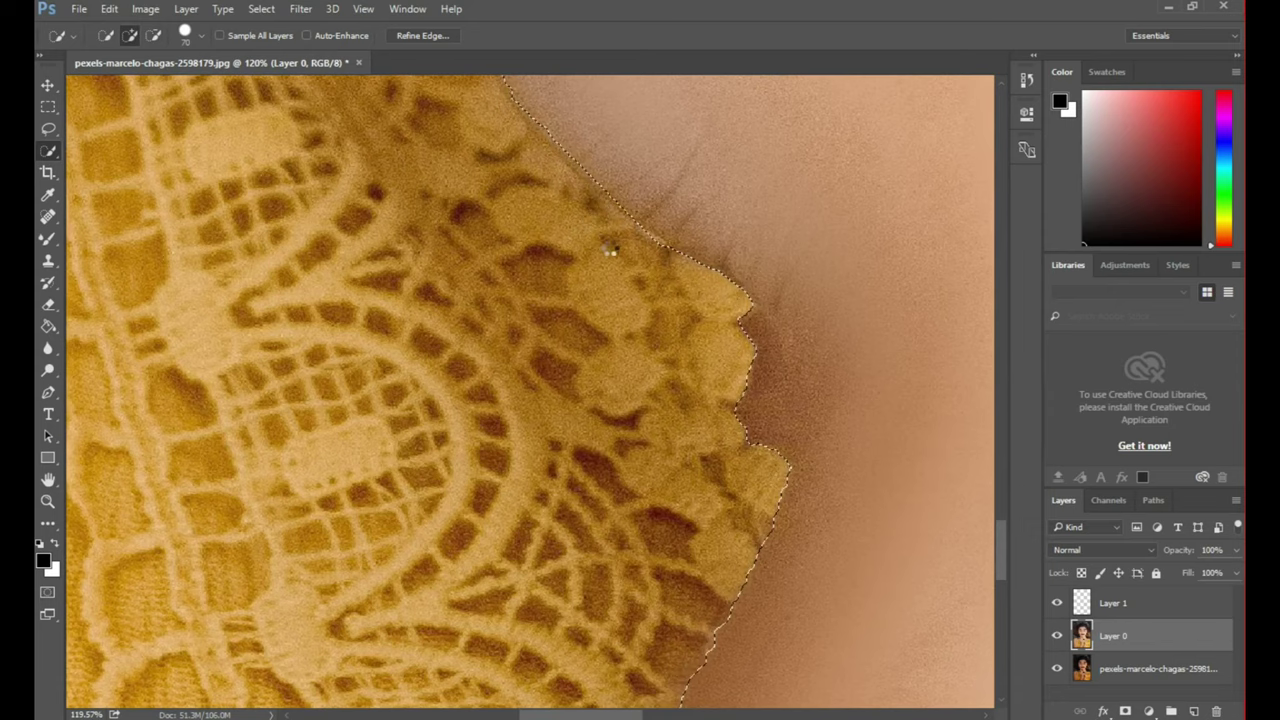
{"action": "scroll", "coordinate": [606, 249], "scroll_direction": "down", "scroll_amount": 8}
{"action": "scroll", "coordinate": [457, 149], "scroll_direction": "up", "scroll_amount": 10}
{"action": "scroll", "coordinate": [557, 200], "scroll_direction": "up", "scroll_amount": 5}
{"action": "key", "text": "bracketleft"}
{"action": "key", "text": "bracketleft"}
{"action": "key", "text": "bracketleft"}
{"action": "left_click_drag", "start_coordinate": [560, 330], "coordinate": [290, 280]}
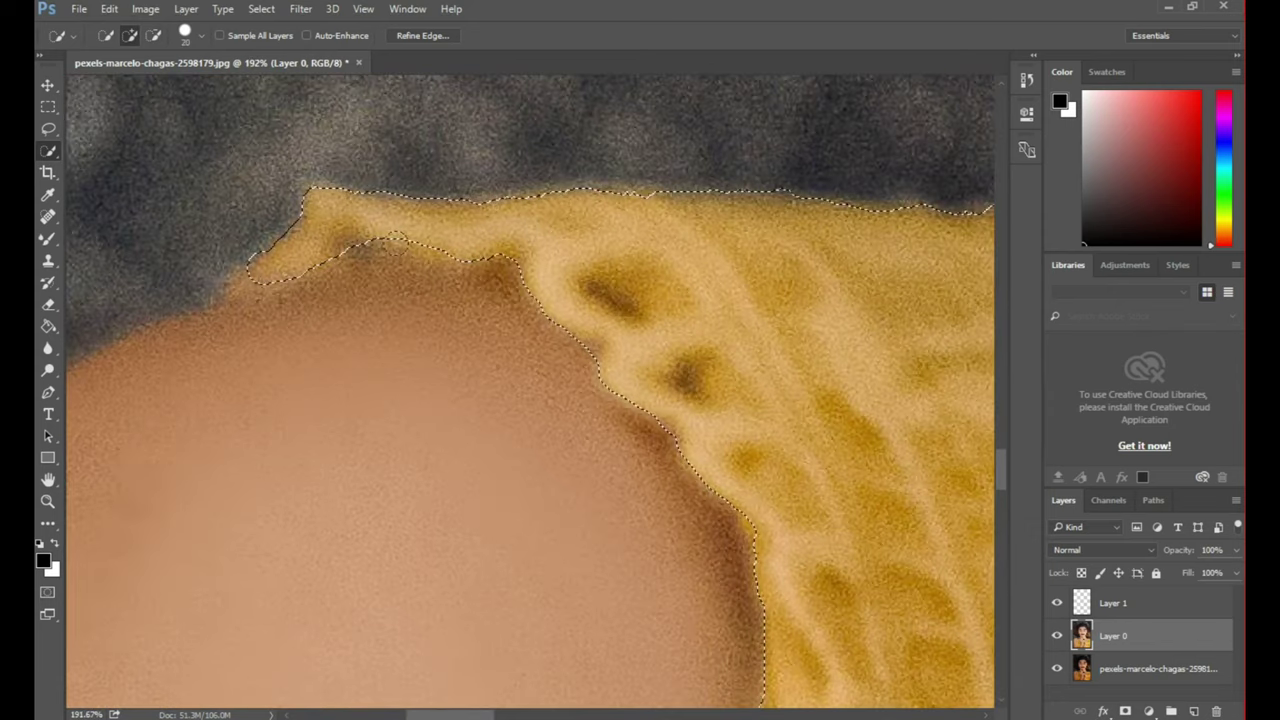
Subtract the skin strips along the dress's right edge and make Layer 1 active
{"action": "scroll", "coordinate": [352, 329], "scroll_direction": "down", "scroll_amount": 5}
{"action": "scroll", "coordinate": [631, 575], "scroll_direction": "up", "scroll_amount": 3}
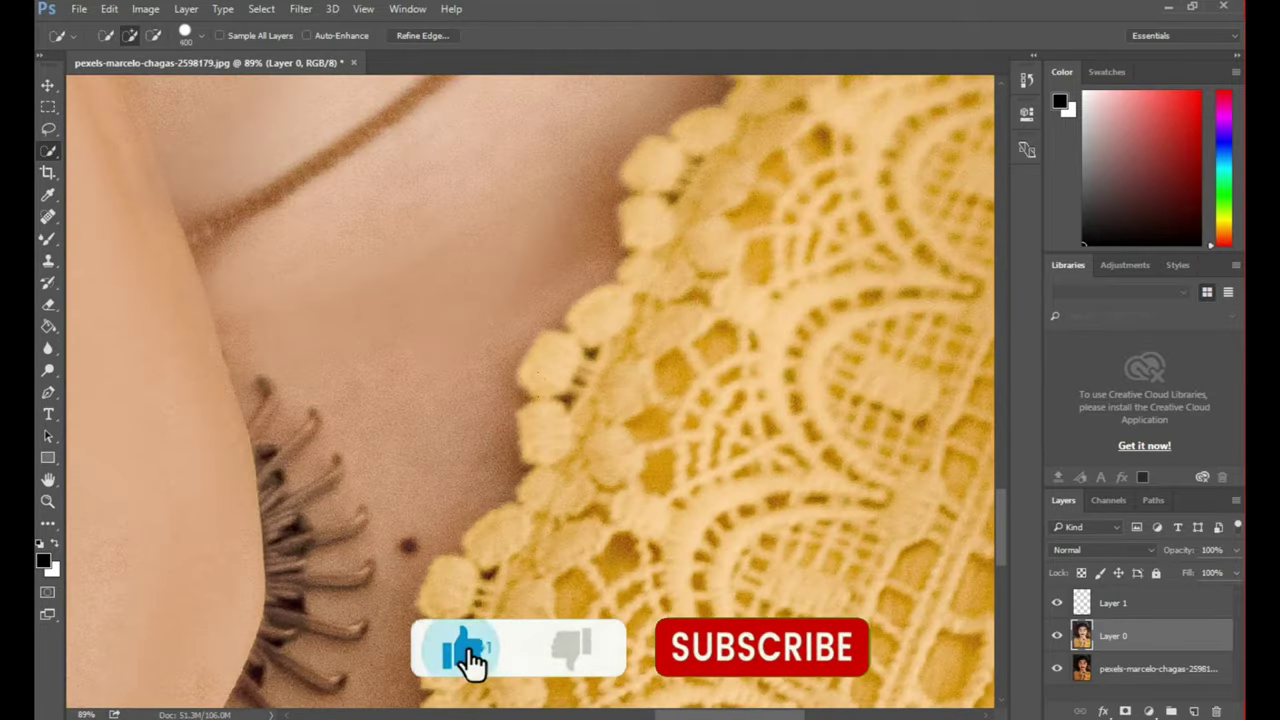
{"action": "scroll", "coordinate": [631, 575], "scroll_direction": "down", "scroll_amount": 3}
{"action": "scroll", "coordinate": [762, 662], "scroll_direction": "down", "scroll_amount": 2}
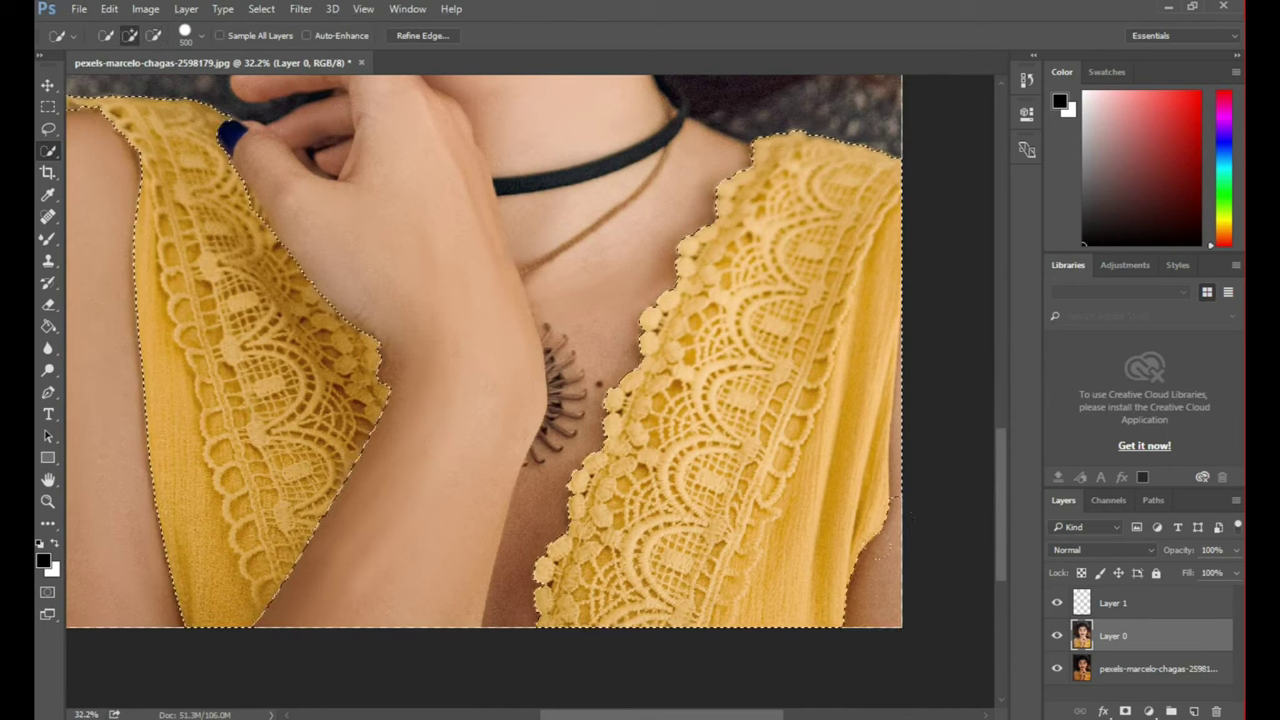
{"action": "left_click_drag", "start_coordinate": [878, 545], "coordinate": [898, 410]}
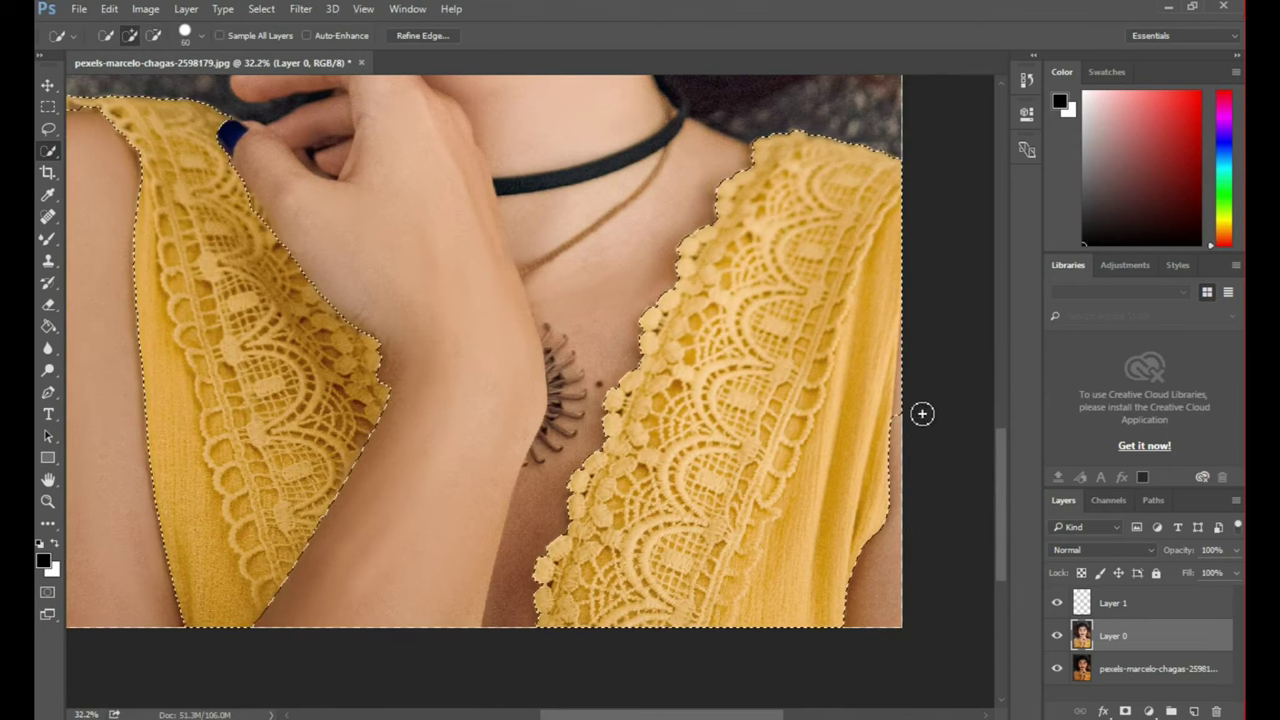
{"action": "scroll", "coordinate": [920, 410], "scroll_direction": "up", "scroll_amount": 5}
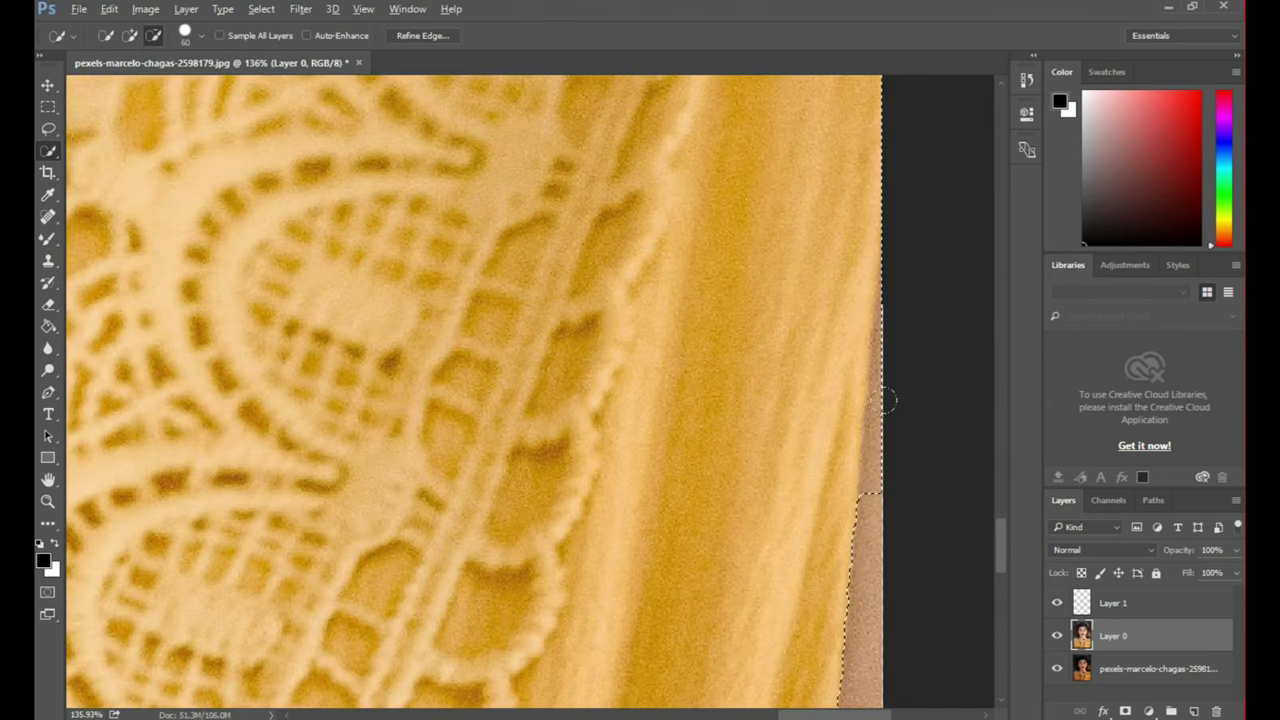
{"action": "left_click_drag", "start_coordinate": [886, 400], "coordinate": [893, 295]}
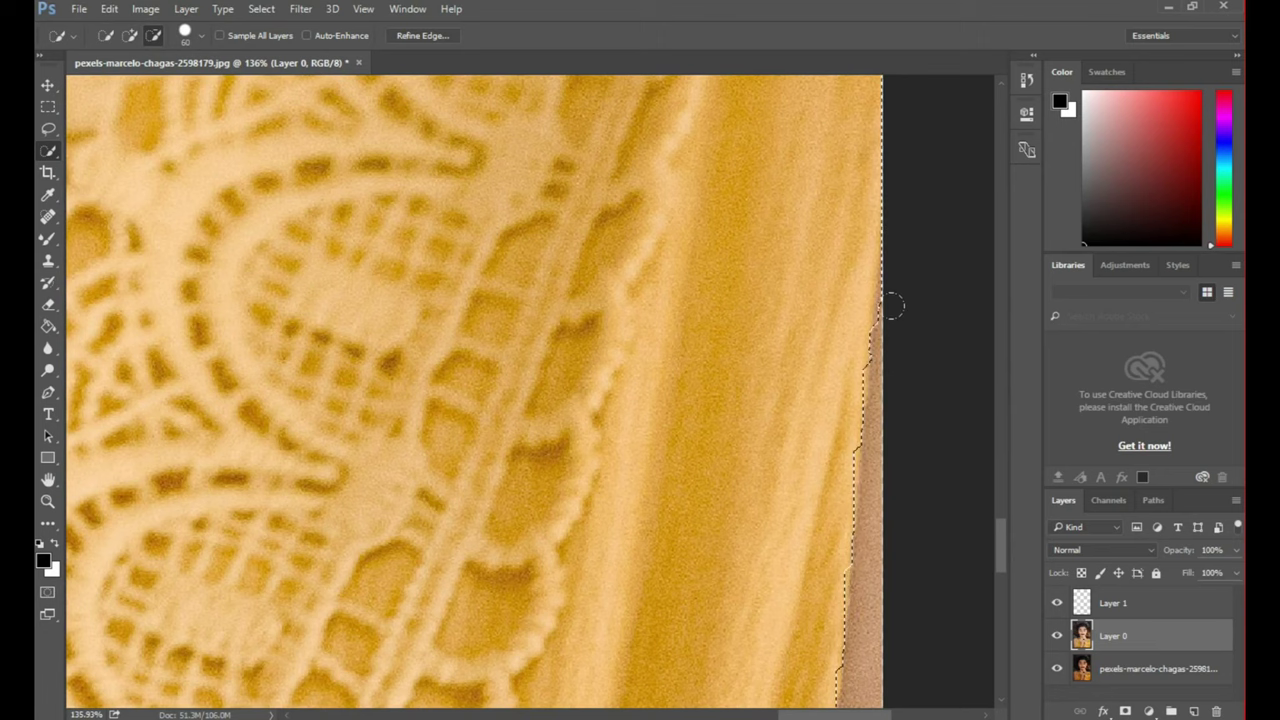
{"action": "scroll", "coordinate": [894, 300], "scroll_direction": "down", "scroll_amount": 5}
{"action": "scroll", "coordinate": [753, 514], "scroll_direction": "down", "scroll_amount": 3}
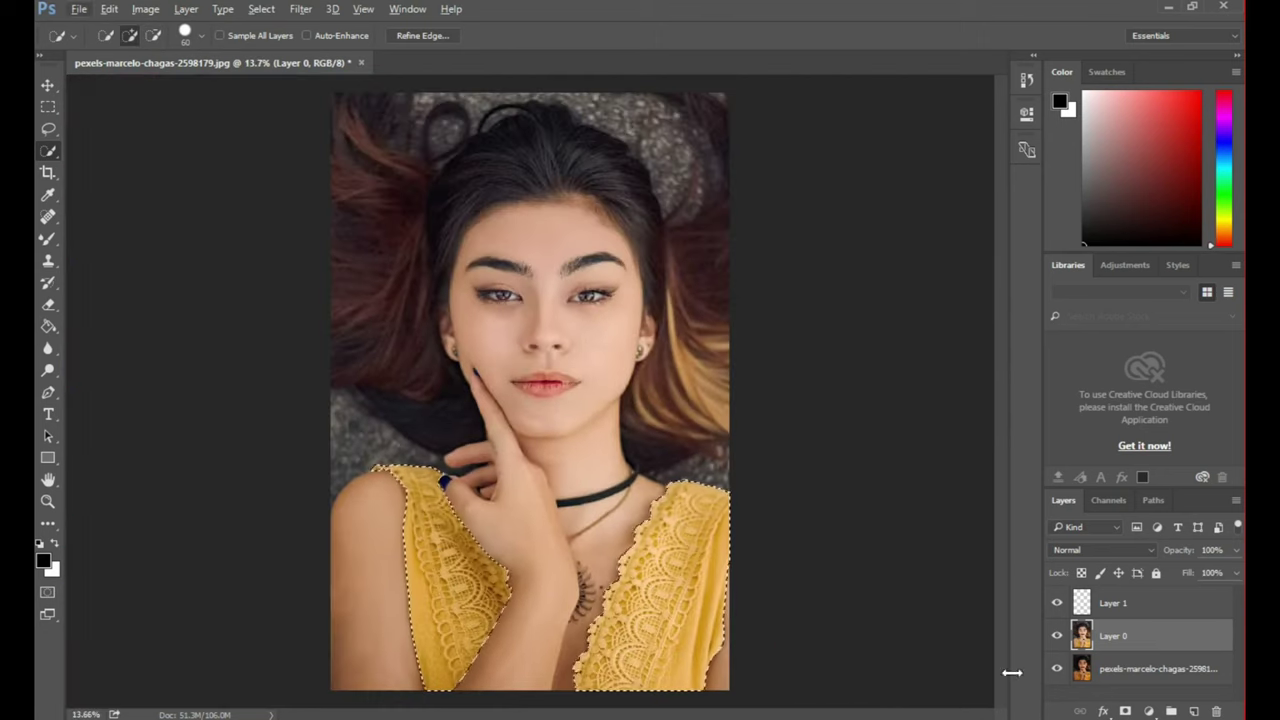
{"action": "key", "text": "ctrl+plus"}
{"action": "left_click", "coordinate": [1160, 603]}
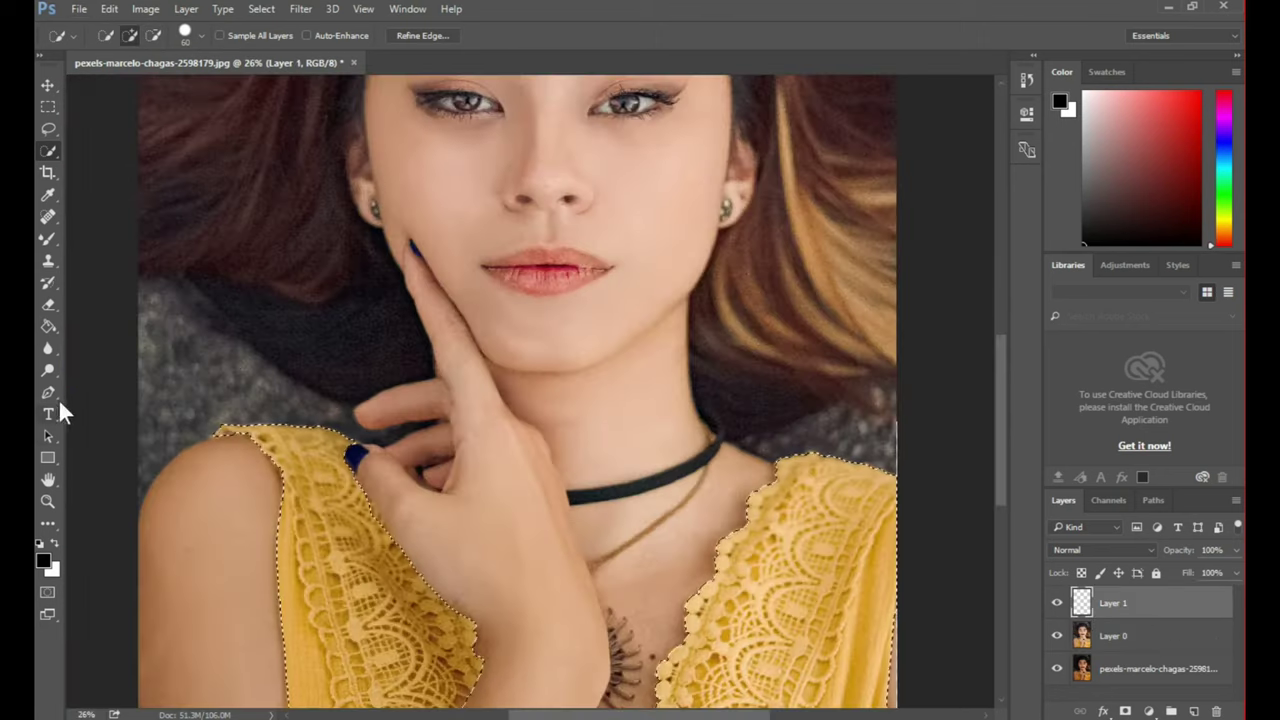
Fill the dress selection on Layer 1 with pure red #ff0000 using the Paint Bucket
{"action": "right_click", "coordinate": [48, 326]}
{"action": "left_click", "coordinate": [112, 340]}
{"action": "left_click", "coordinate": [43, 560]}
{"action": "left_click", "coordinate": [640, 184]}
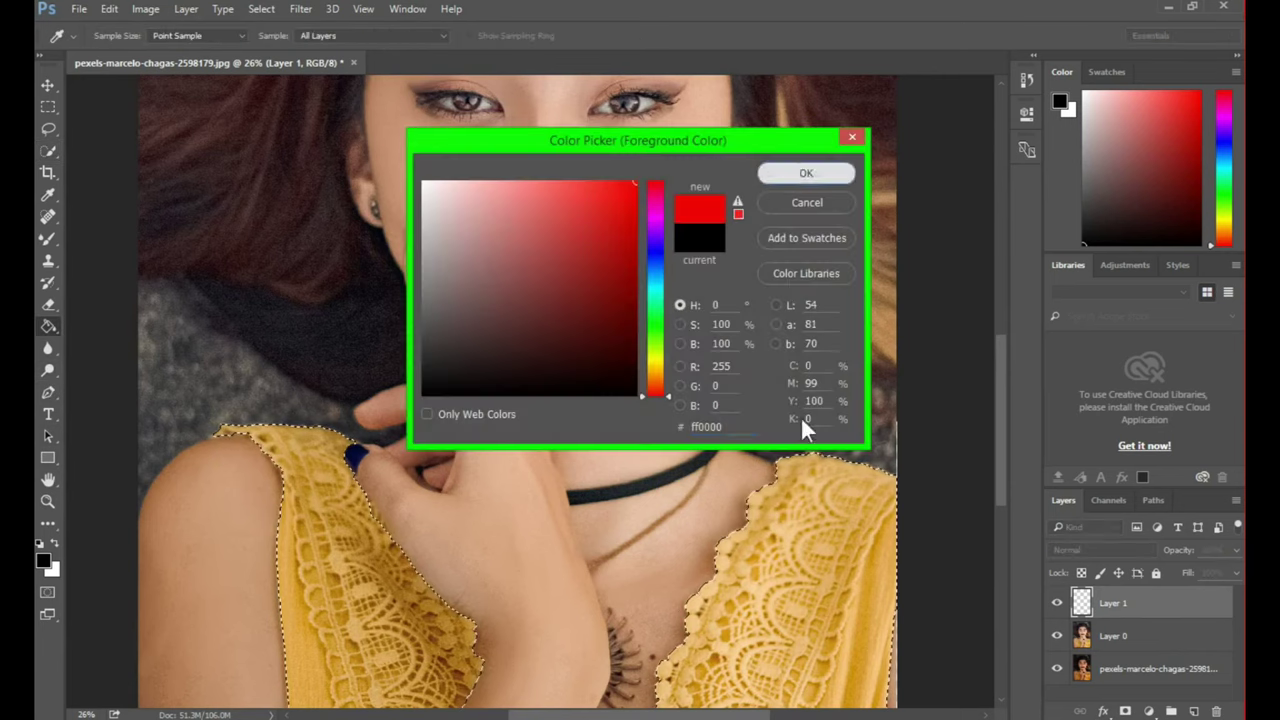
{"action": "left_click", "coordinate": [806, 172]}
{"action": "left_click", "coordinate": [815, 585]}
Set Layer 1 to Color Burn blending at 68% opacity and 78% fill
{"action": "scroll", "coordinate": [634, 529], "scroll_direction": "down", "scroll_amount": 3}
{"action": "left_click", "coordinate": [1100, 550]}
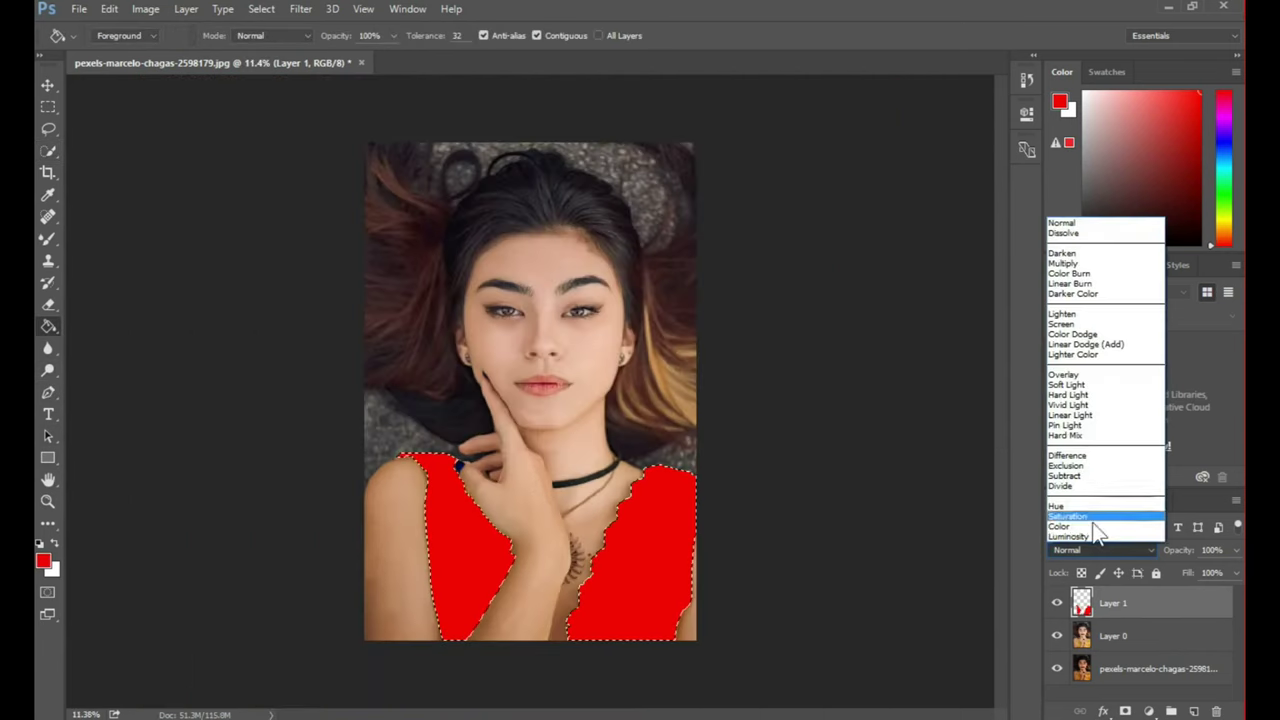
{"action": "left_click", "coordinate": [1088, 405]}
{"action": "key", "text": "Down"}
{"action": "key", "text": "Down"}
{"action": "key", "text": "Down"}
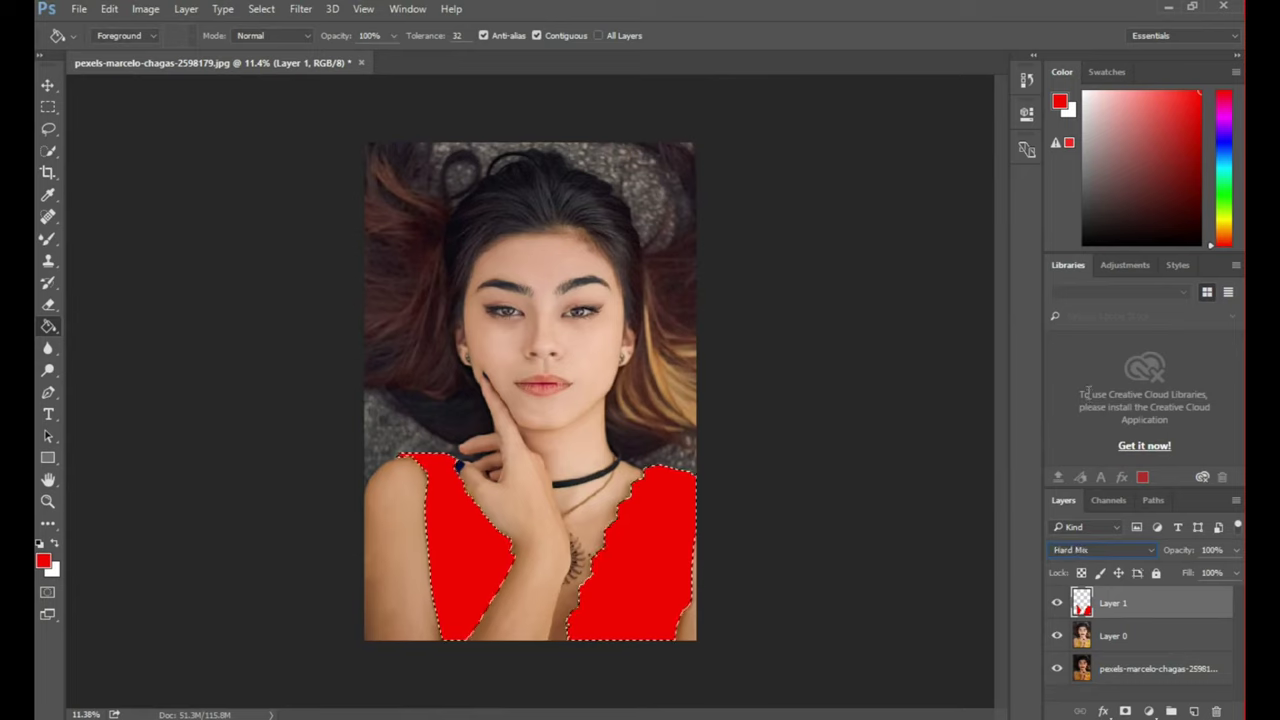
{"action": "key", "text": "Down"}
{"action": "key", "text": "Down"}
{"action": "key", "text": "Down"}
{"action": "key", "text": "Down"}
{"action": "key", "text": "Down"}
{"action": "key", "text": "Down"}
{"action": "key", "text": "Up"}
{"action": "key", "text": "Up"}
{"action": "key", "text": "Up"}
{"action": "key", "text": "Up"}
{"action": "left_click", "coordinate": [1082, 550]}
{"action": "left_click", "coordinate": [1086, 268]}
{"action": "mouse_move", "coordinate": [1236, 550]}
{"action": "left_mouse_down"}
{"action": "mouse_move", "coordinate": [1212, 566]}
{"action": "mouse_move", "coordinate": [1225, 563]}
{"action": "mouse_move", "coordinate": [1223, 591]}
{"action": "mouse_move", "coordinate": [1212, 567]}
{"action": "left_mouse_up"}
Use the Smudge tool to blend the red dress edges along the shoulder and skin
{"action": "left_click", "coordinate": [48, 370]}
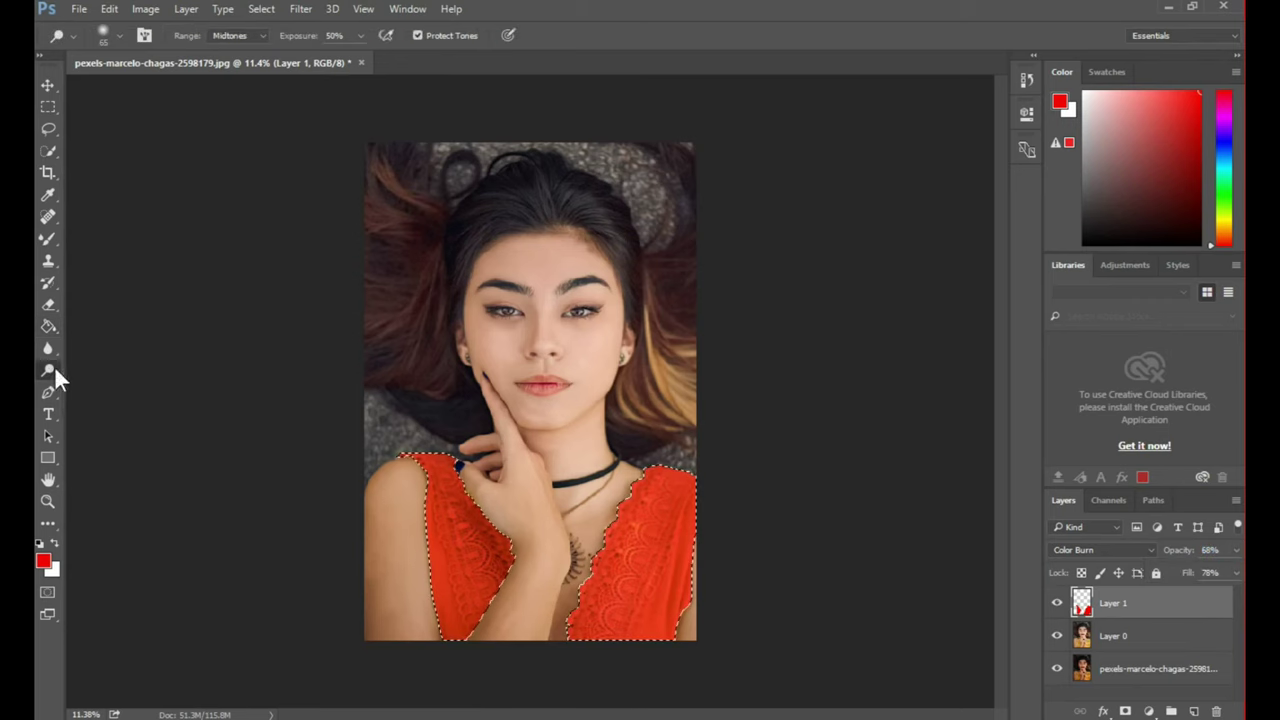
{"action": "left_click", "coordinate": [48, 348]}
{"action": "left_click", "coordinate": [115, 377]}
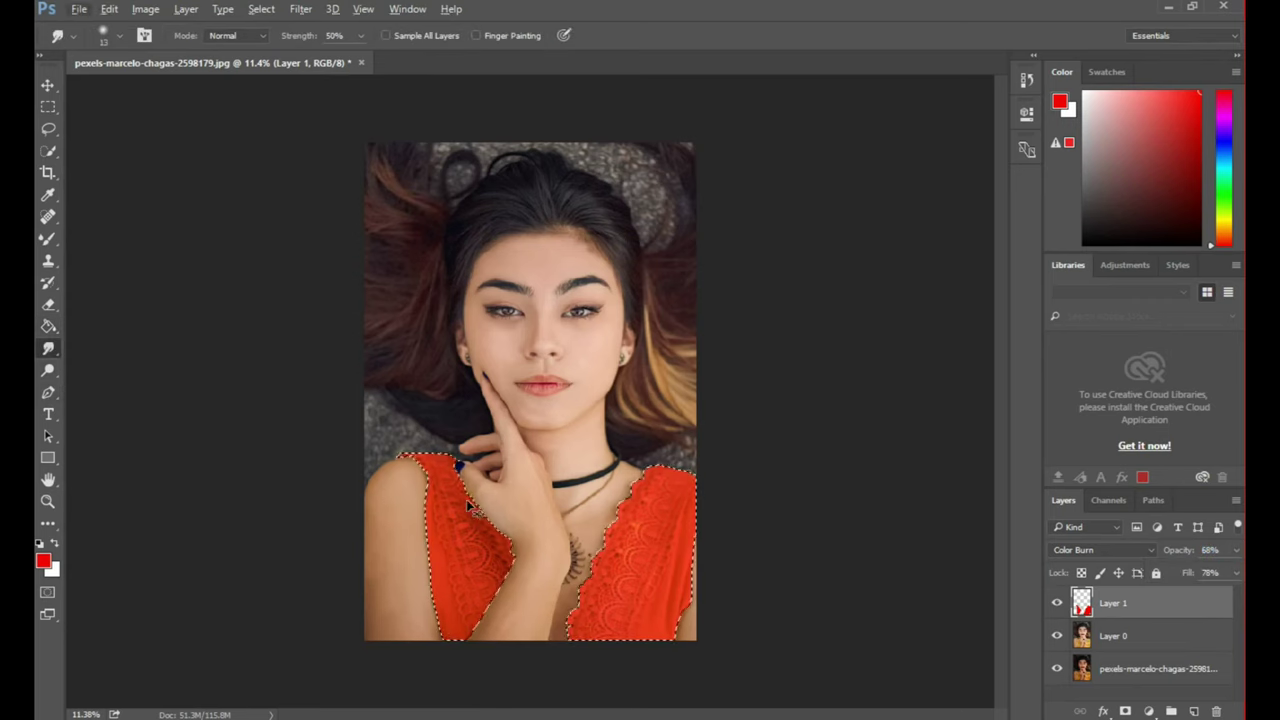
{"action": "scroll", "coordinate": [470, 507], "scroll_direction": "up", "scroll_amount": 3}
{"action": "scroll", "coordinate": [491, 577], "scroll_direction": "up", "scroll_amount": 3}
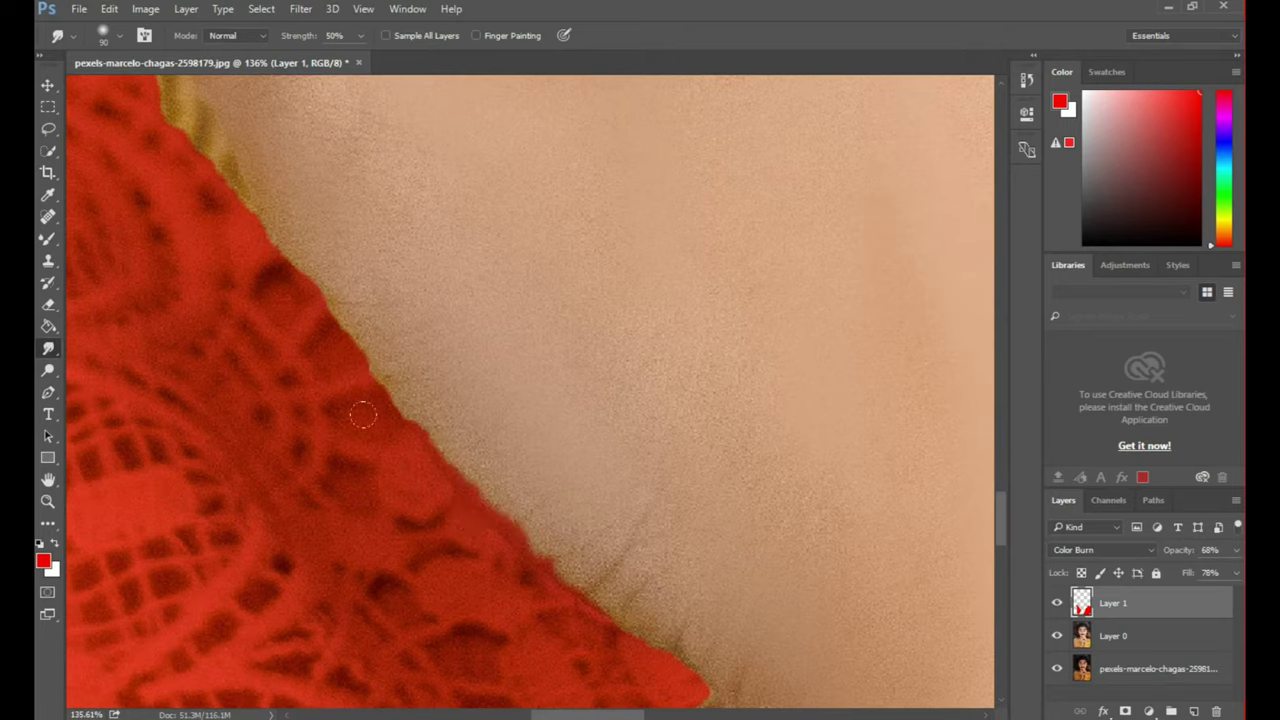
{"action": "left_click_drag", "start_coordinate": [252, 371], "coordinate": [286, 423]}
{"action": "mouse_move", "coordinate": [273, 229]}
{"action": "left_mouse_down"}
{"action": "mouse_move", "coordinate": [277, 286]}
{"action": "mouse_move", "coordinate": [349, 294]}
{"action": "left_mouse_up"}
{"action": "mouse_move", "coordinate": [337, 349]}
{"action": "left_mouse_down"}
{"action": "mouse_move", "coordinate": [237, 341]}
{"action": "mouse_move", "coordinate": [547, 391]}
{"action": "left_mouse_up"}
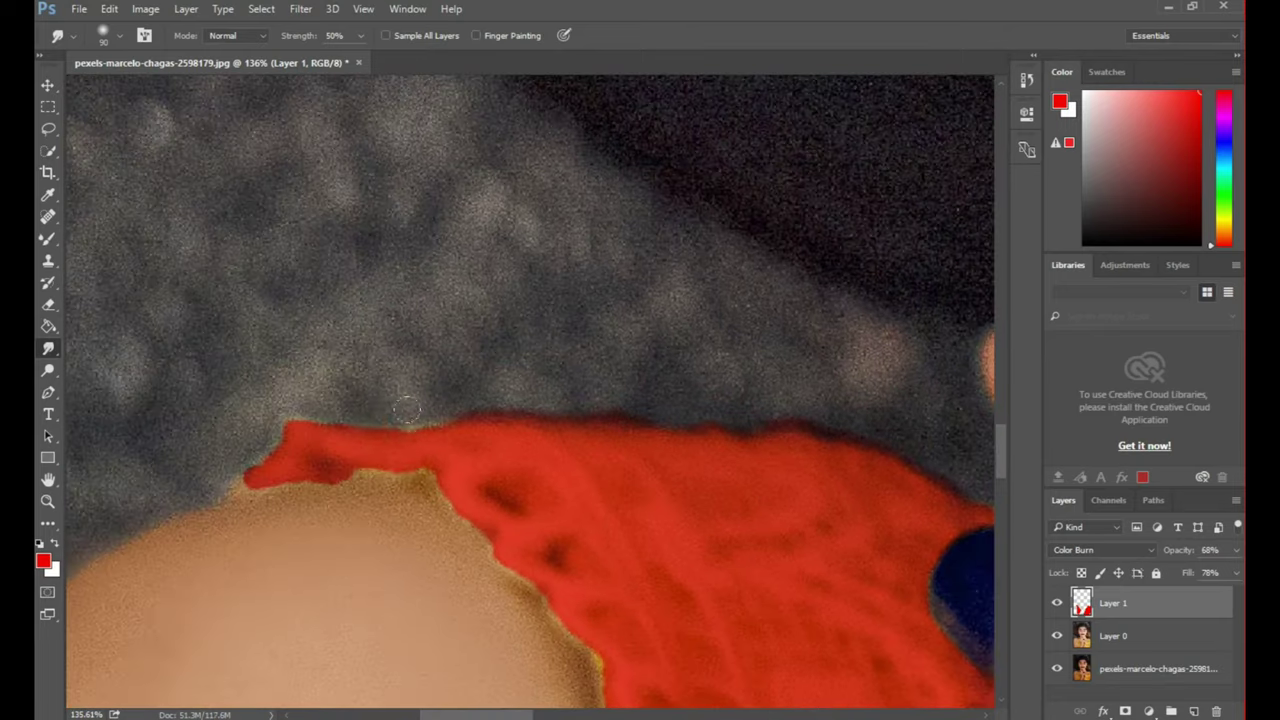
{"action": "mouse_move", "coordinate": [520, 690]}
{"action": "left_mouse_down"}
{"action": "mouse_move", "coordinate": [456, 410]}
{"action": "mouse_move", "coordinate": [475, 330]}
{"action": "left_mouse_up"}
{"action": "scroll", "coordinate": [475, 335], "scroll_direction": "down", "scroll_amount": 3}
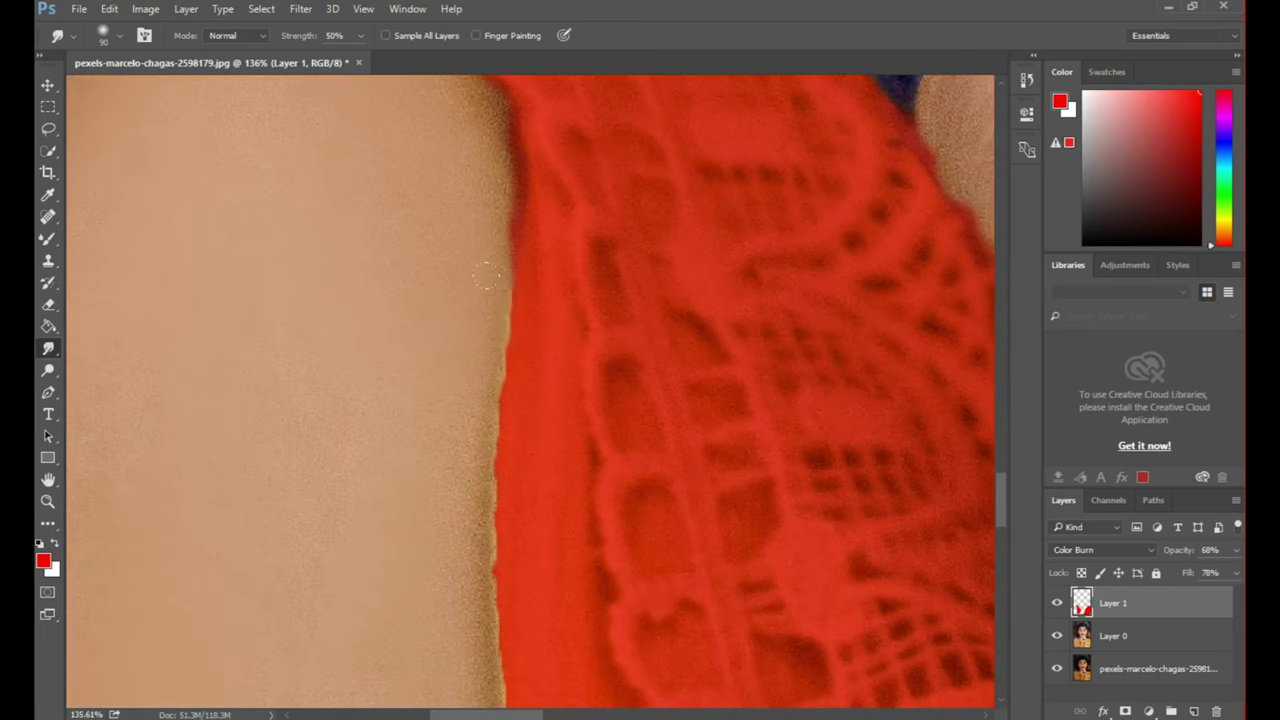
{"action": "scroll", "coordinate": [476, 355], "scroll_direction": "down", "scroll_amount": 3}
{"action": "scroll", "coordinate": [476, 380], "scroll_direction": "down", "scroll_amount": 3}
{"action": "scroll", "coordinate": [477, 400], "scroll_direction": "down", "scroll_amount": 2}
{"action": "left_click_drag", "start_coordinate": [477, 405], "coordinate": [500, 205]}
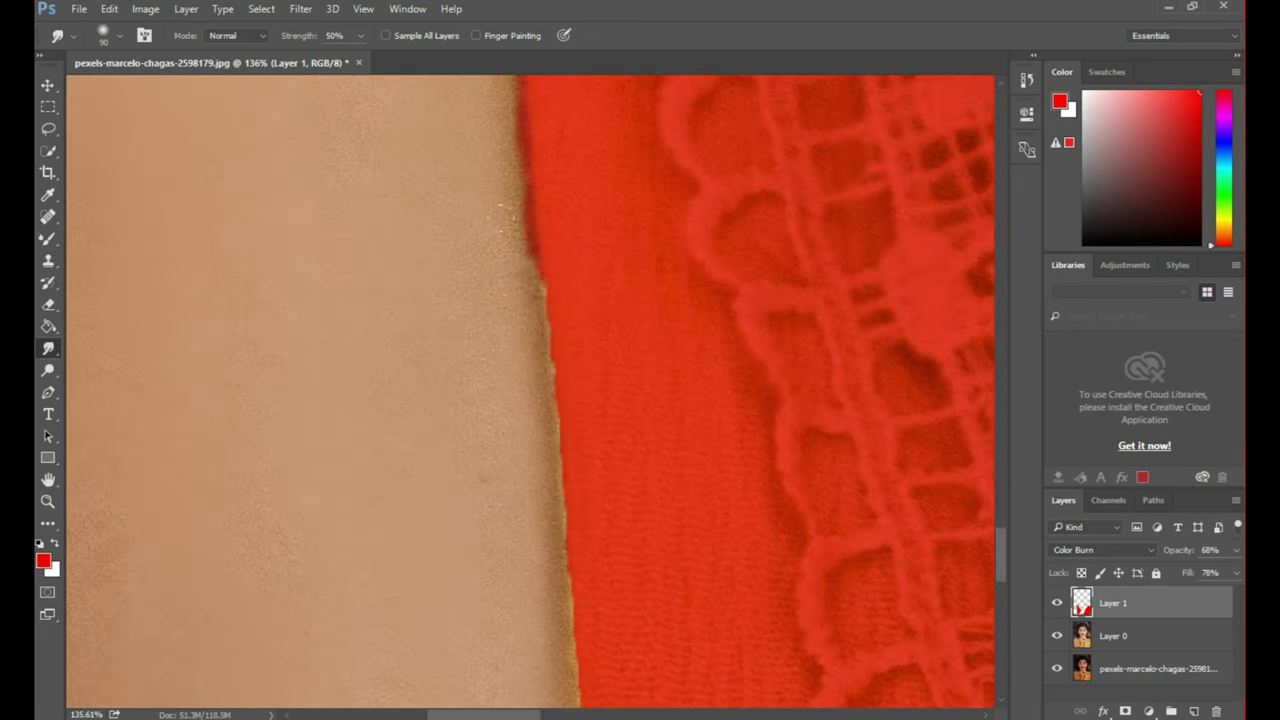
{"action": "scroll", "coordinate": [603, 423], "scroll_direction": "down", "scroll_amount": 3}
{"action": "scroll", "coordinate": [603, 423], "scroll_direction": "down", "scroll_amount": 3}
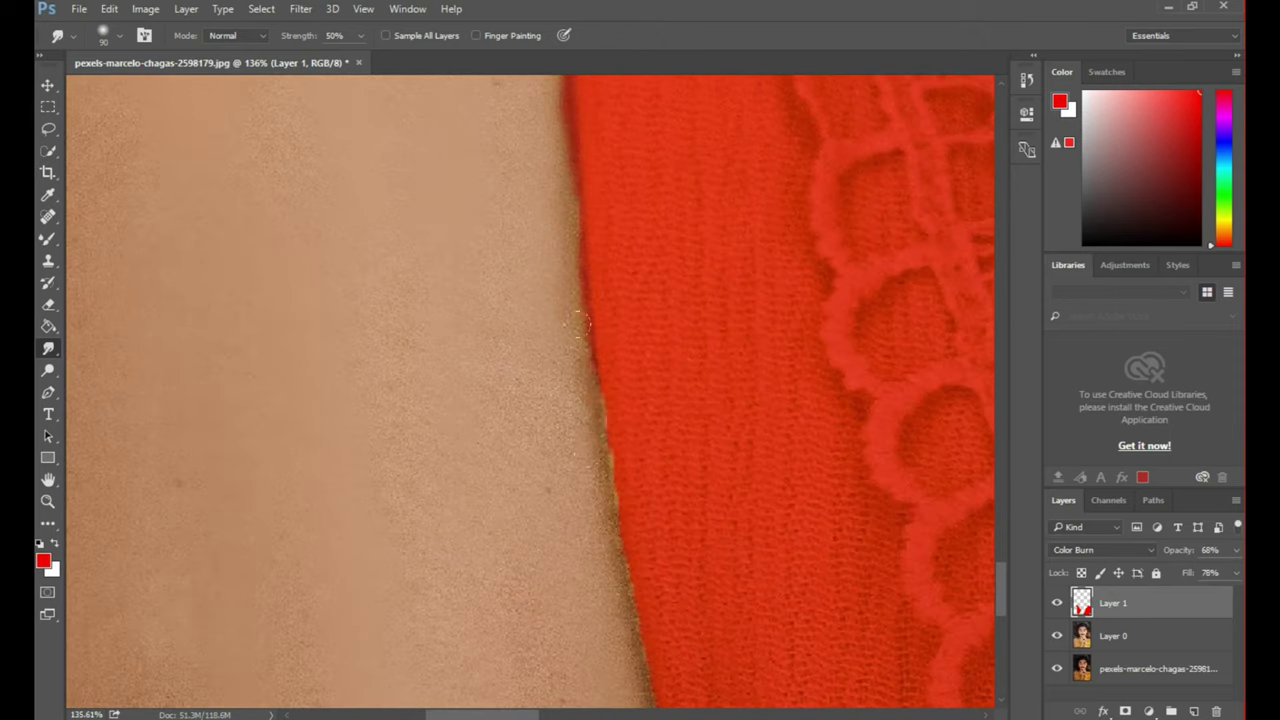
{"action": "scroll", "coordinate": [624, 557], "scroll_direction": "down", "scroll_amount": 3}
{"action": "scroll", "coordinate": [654, 286], "scroll_direction": "down", "scroll_amount": 3}
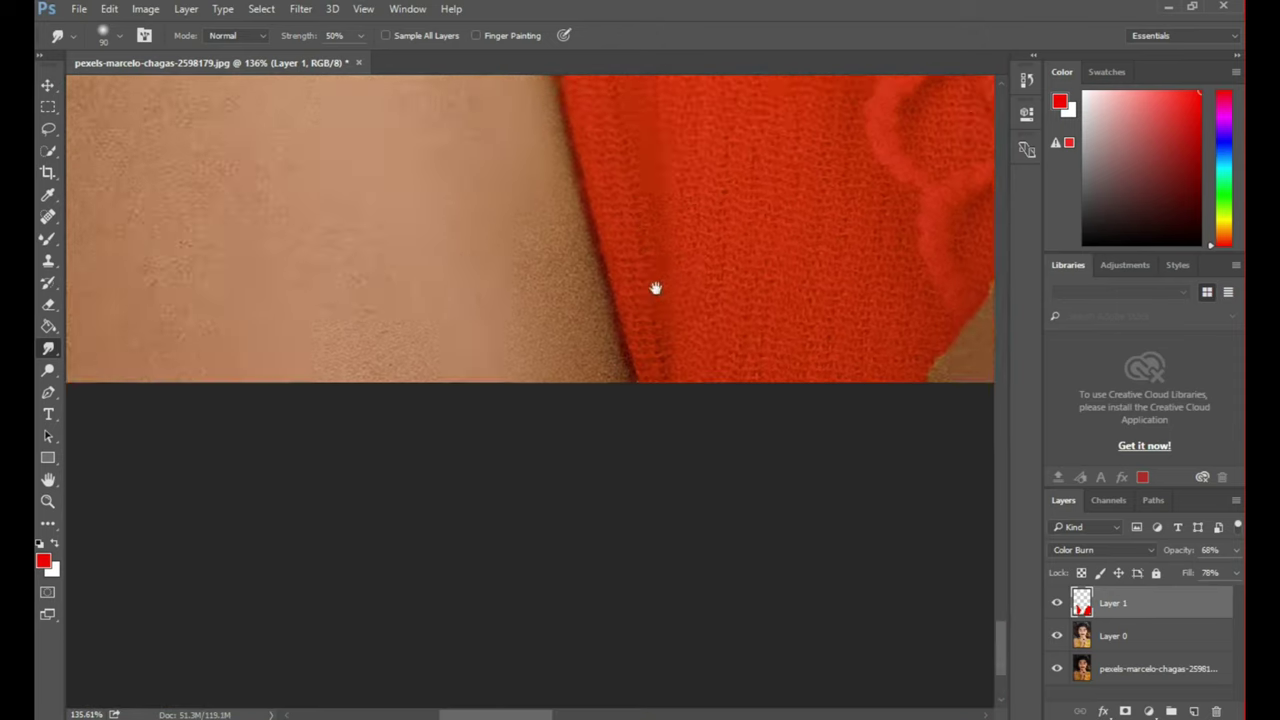
{"action": "scroll", "coordinate": [507, 372], "scroll_direction": "right", "scroll_amount": 3}
{"action": "scroll", "coordinate": [507, 372], "scroll_direction": "up", "scroll_amount": 3}
{"action": "scroll", "coordinate": [457, 371], "scroll_direction": "right", "scroll_amount": 2}
{"action": "scroll", "coordinate": [451, 334], "scroll_direction": "right", "scroll_amount": 2}
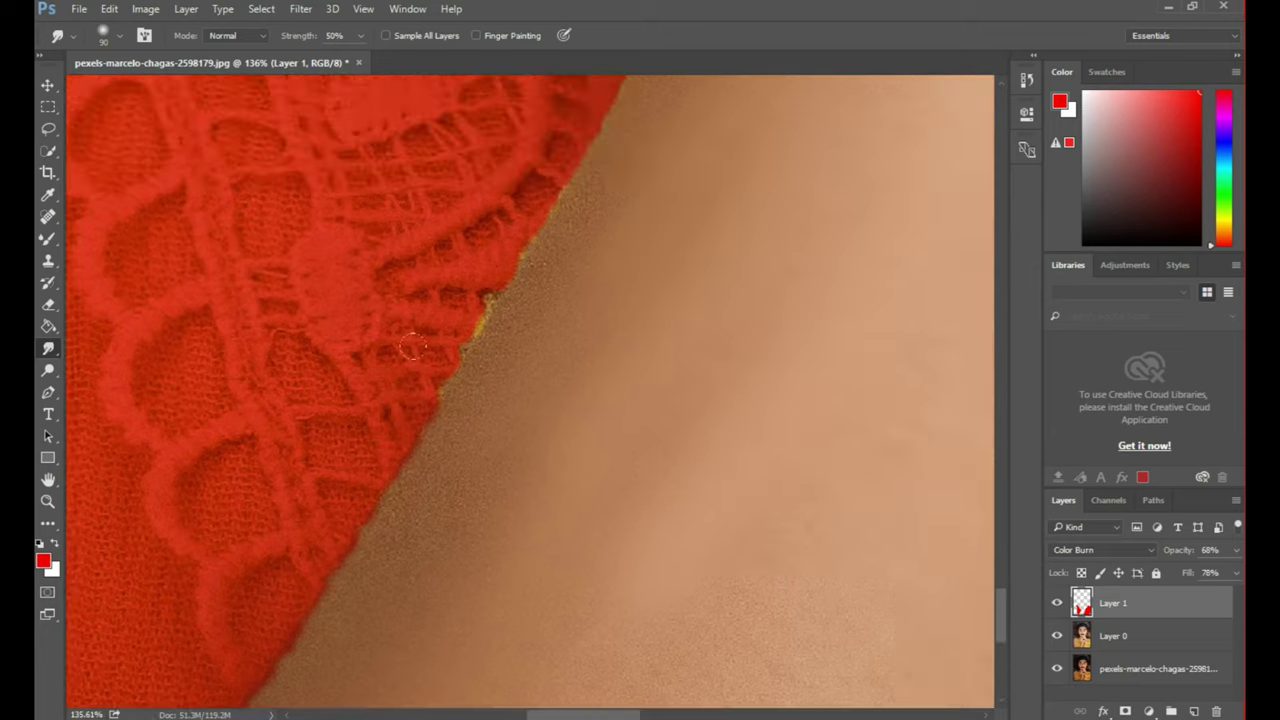
{"action": "scroll", "coordinate": [457, 337], "scroll_direction": "right", "scroll_amount": 3}
{"action": "scroll", "coordinate": [411, 216], "scroll_direction": "right", "scroll_amount": 2}
{"action": "scroll", "coordinate": [376, 371], "scroll_direction": "up", "scroll_amount": 3}
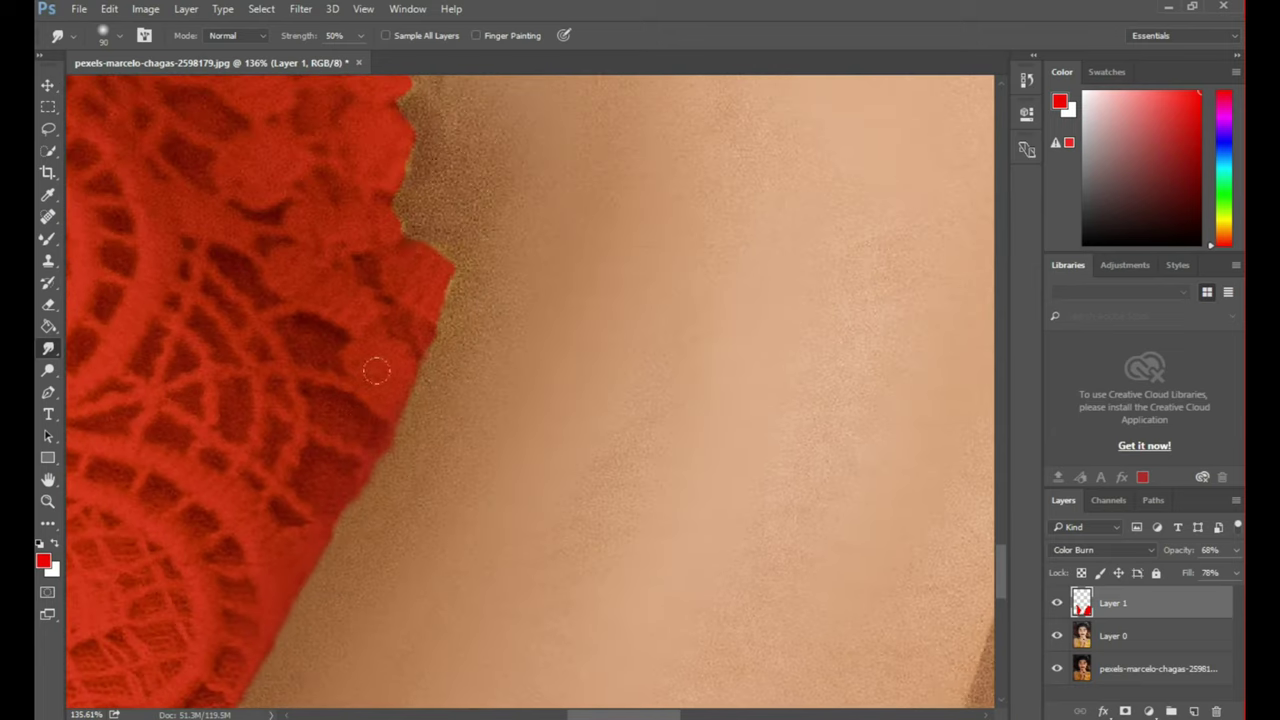
{"action": "scroll", "coordinate": [400, 210], "scroll_direction": "right", "scroll_amount": 2}
{"action": "scroll", "coordinate": [380, 300], "scroll_direction": "up", "scroll_amount": 3}
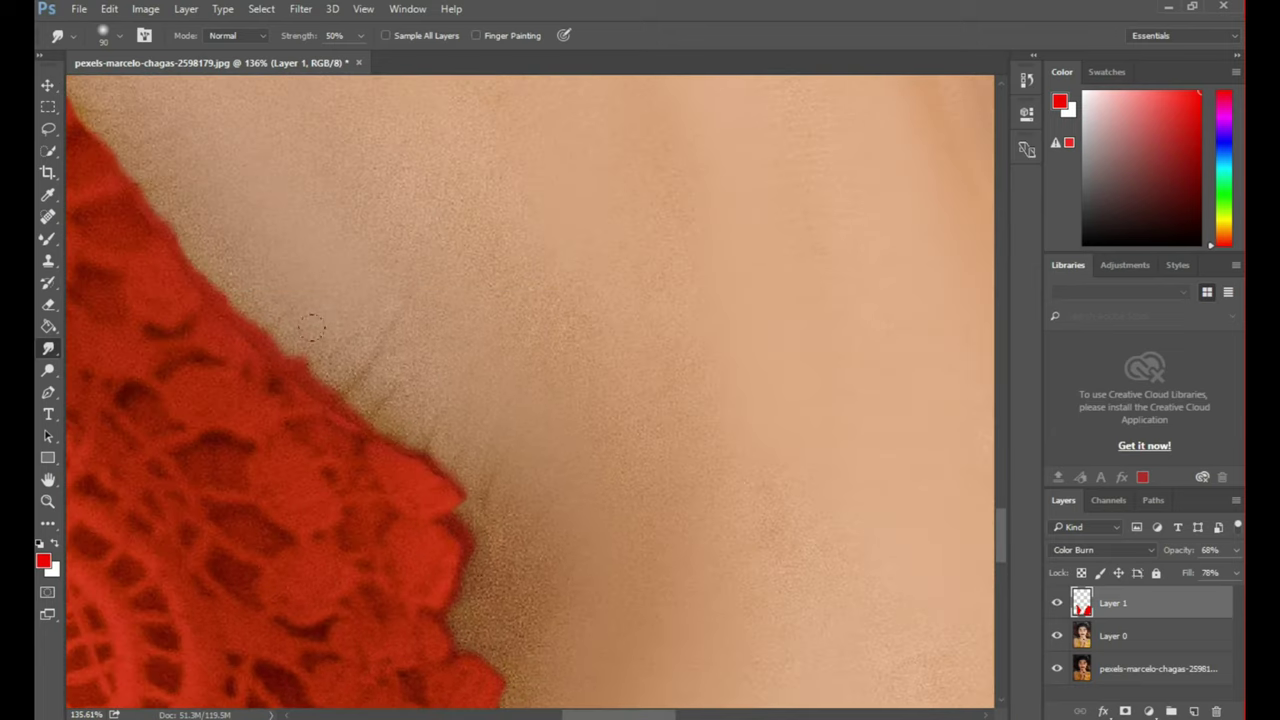
{"action": "scroll", "coordinate": [356, 370], "scroll_direction": "down", "scroll_amount": 8}
{"action": "scroll", "coordinate": [500, 380], "scroll_direction": "up", "scroll_amount": 8}
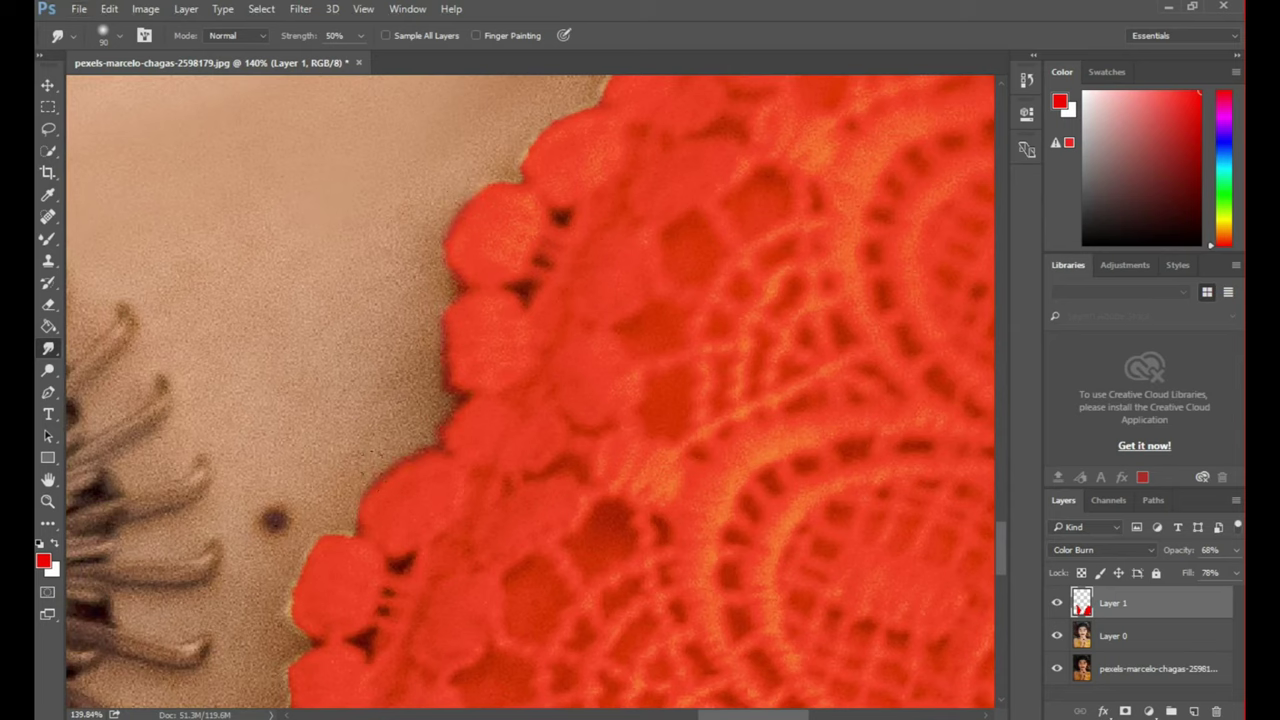
{"action": "scroll", "coordinate": [400, 470], "scroll_direction": "down", "scroll_amount": 3}
{"action": "scroll", "coordinate": [400, 470], "scroll_direction": "left", "scroll_amount": 2}
{"action": "scroll", "coordinate": [413, 350], "scroll_direction": "down", "scroll_amount": 1}
{"action": "scroll", "coordinate": [365, 468], "scroll_direction": "down", "scroll_amount": 1}
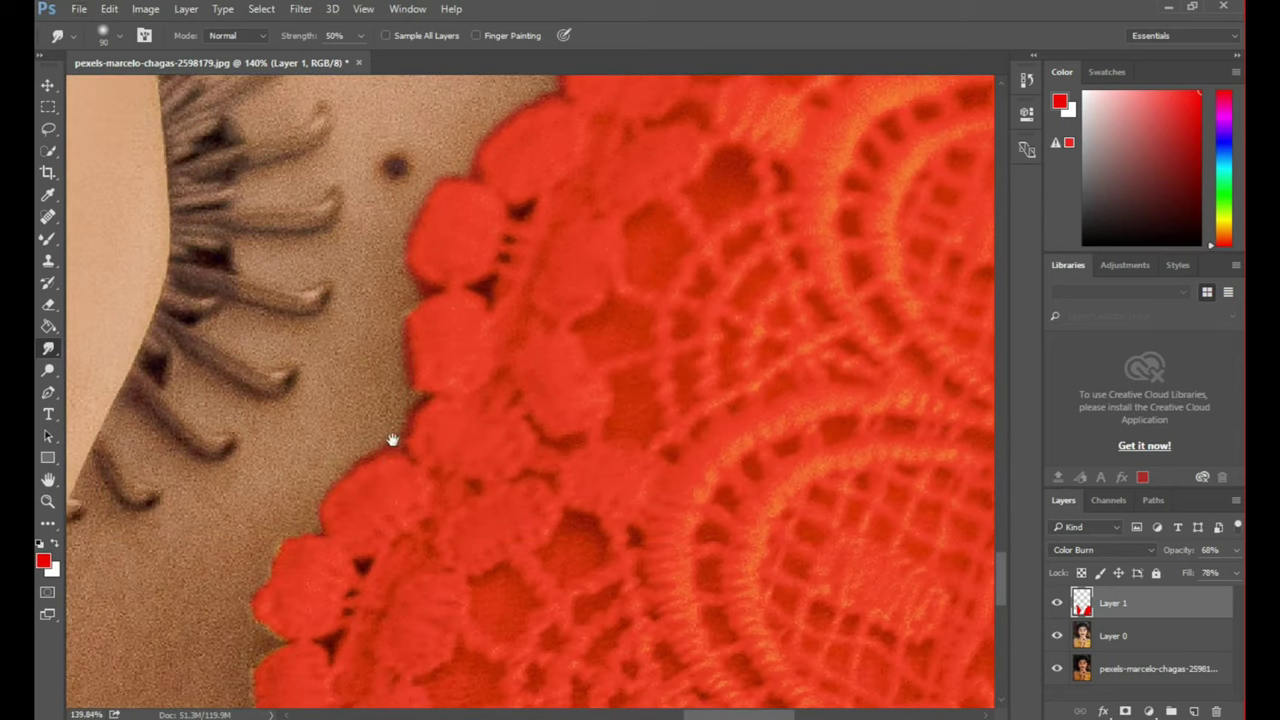
{"action": "scroll", "coordinate": [393, 440], "scroll_direction": "down", "scroll_amount": 3}
{"action": "scroll", "coordinate": [393, 440], "scroll_direction": "left", "scroll_amount": 1}
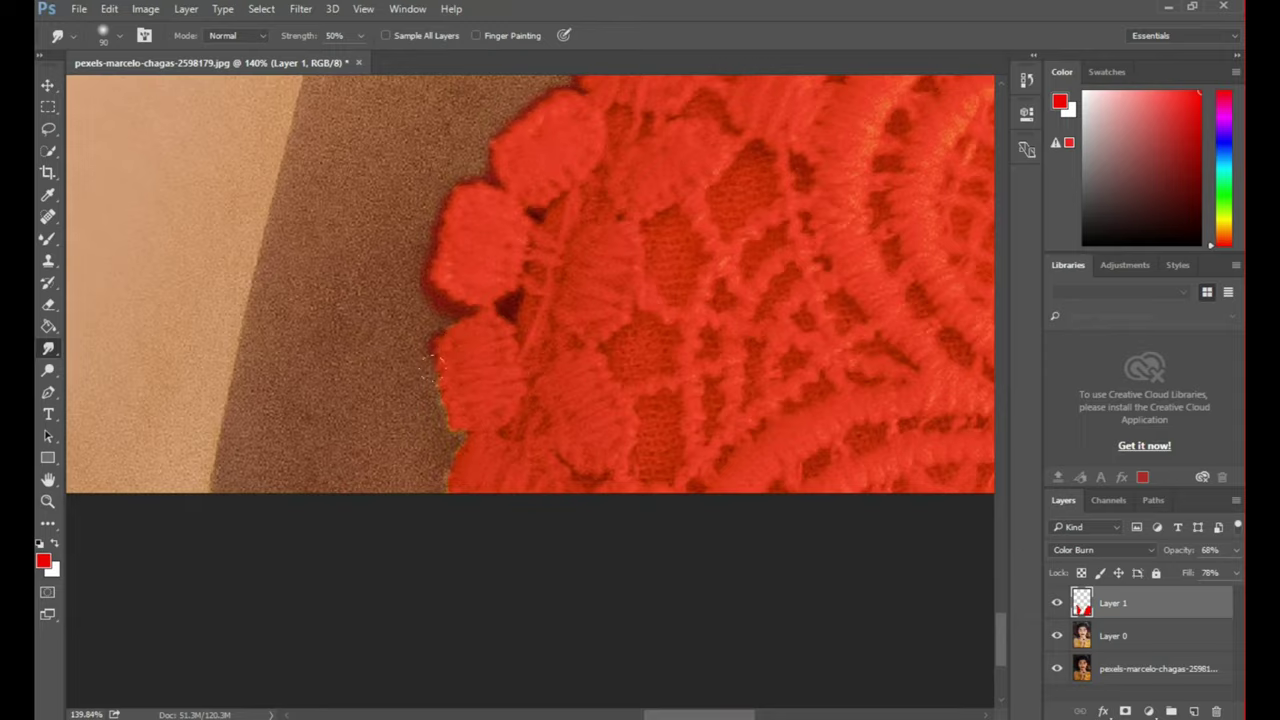
{"action": "left_click_drag", "start_coordinate": [365, 415], "coordinate": [415, 643]}
{"action": "scroll", "coordinate": [415, 600], "scroll_direction": "left", "scroll_amount": 2}
{"action": "scroll", "coordinate": [380, 390], "scroll_direction": "up", "scroll_amount": 2}
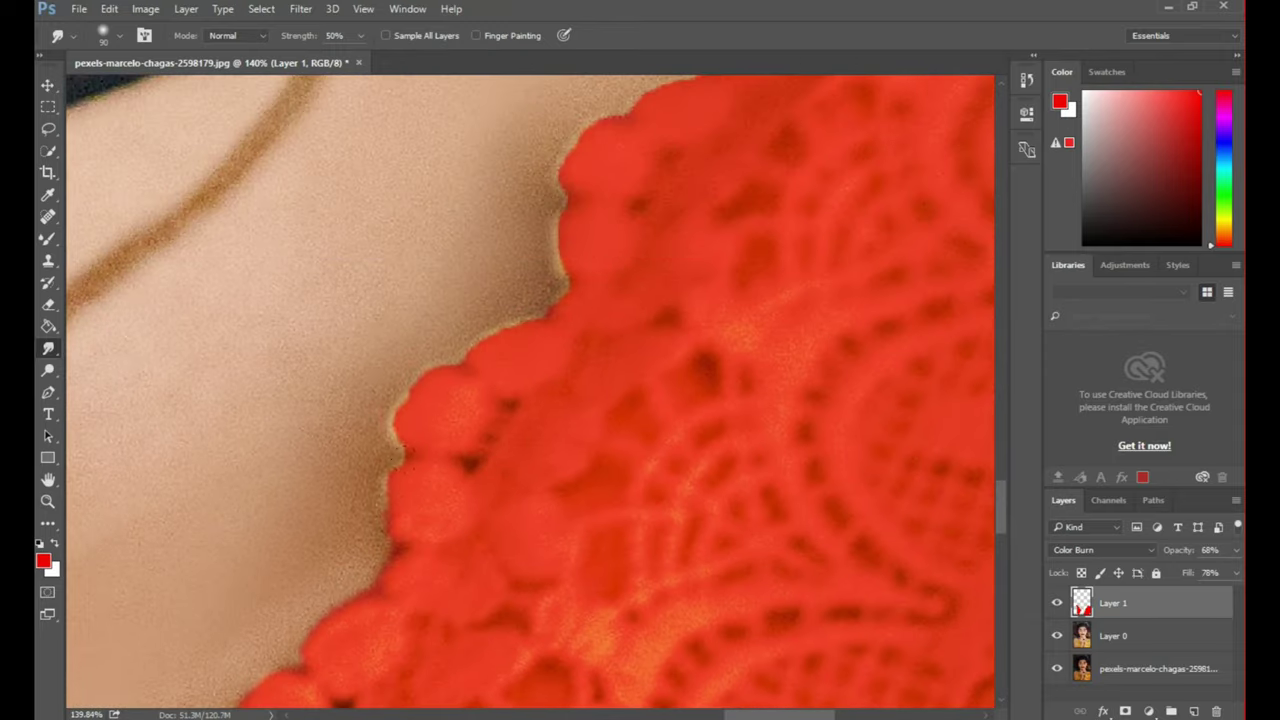
{"action": "scroll", "coordinate": [408, 447], "scroll_direction": "up", "scroll_amount": 2}
{"action": "scroll", "coordinate": [440, 500], "scroll_direction": "up", "scroll_amount": 2}
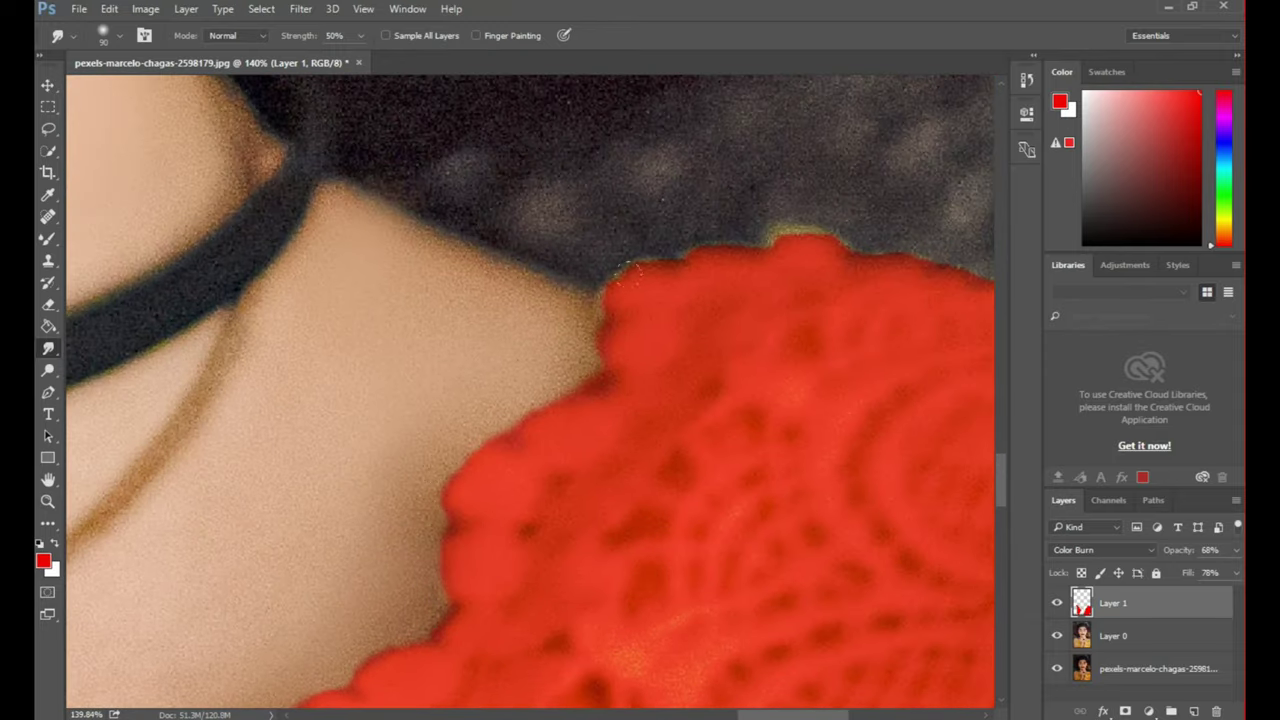
{"action": "scroll", "coordinate": [837, 294], "scroll_direction": "right", "scroll_amount": 5}
{"action": "scroll", "coordinate": [640, 390], "scroll_direction": "down", "scroll_amount": 5}
{"action": "scroll", "coordinate": [643, 406], "scroll_direction": "down", "scroll_amount": 2}
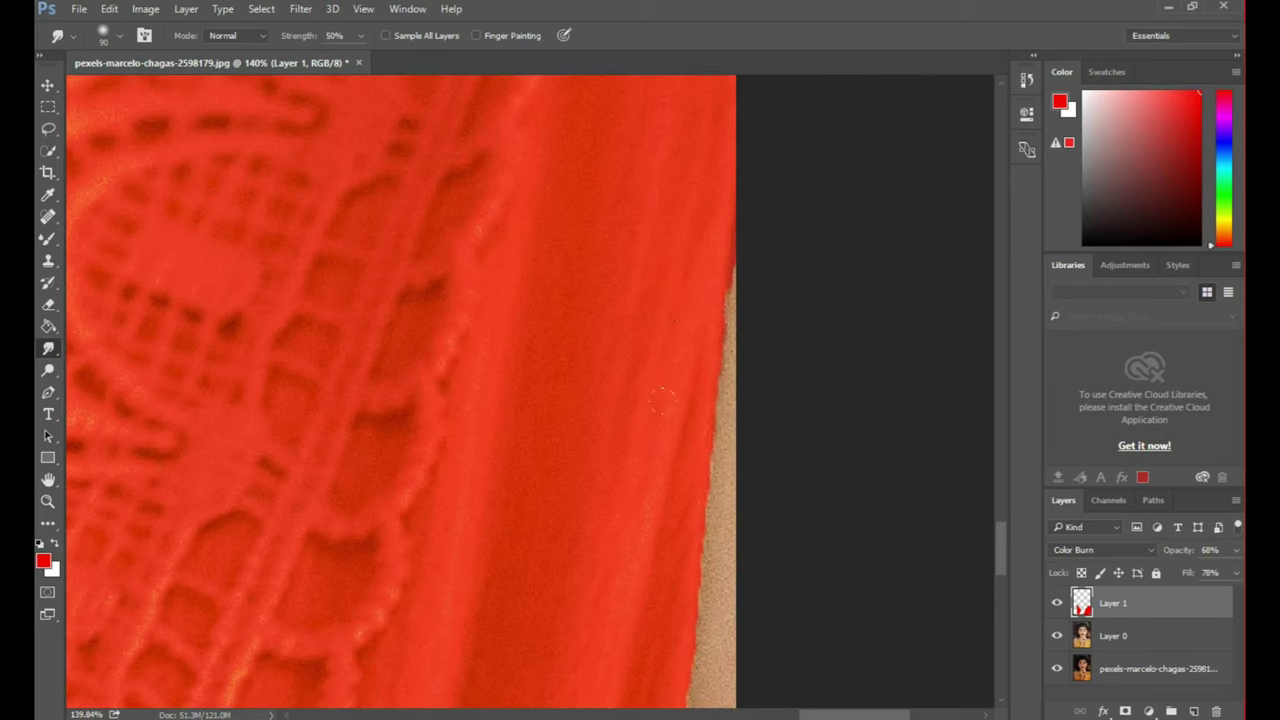
{"action": "scroll", "coordinate": [600, 250], "scroll_direction": "right", "scroll_amount": 2}
{"action": "scroll", "coordinate": [563, 452], "scroll_direction": "down", "scroll_amount": 3}
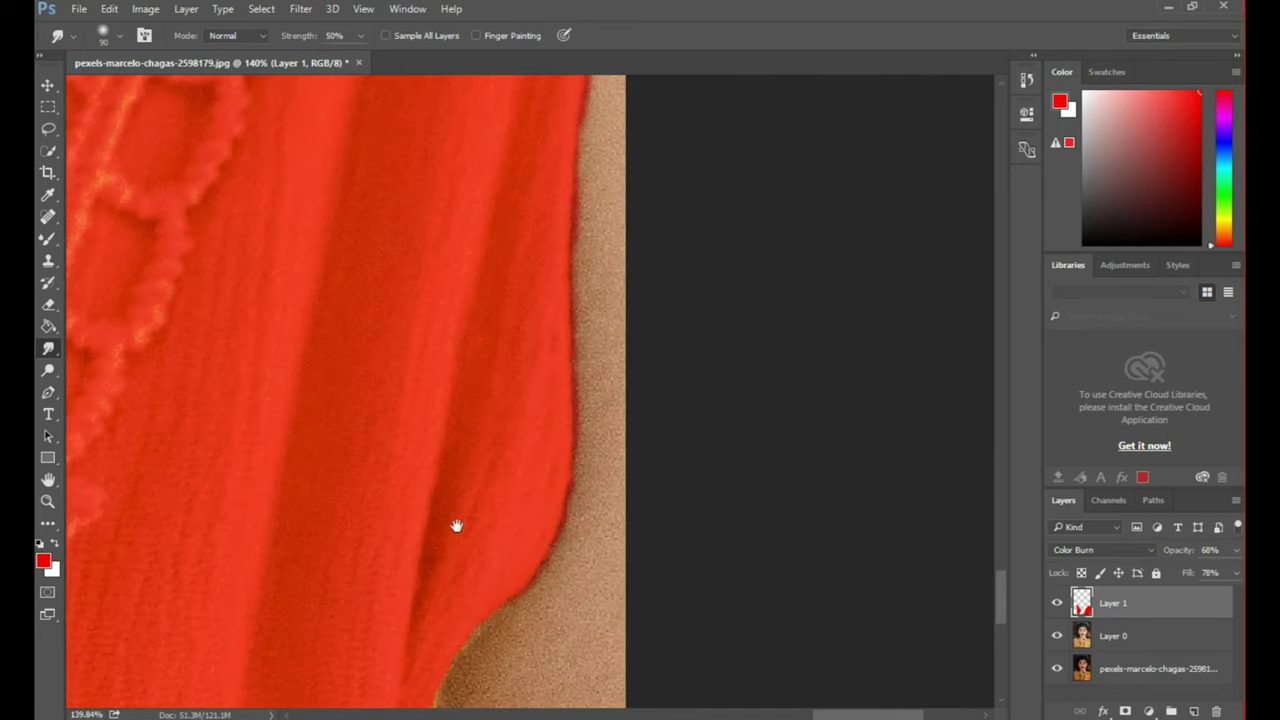
{"action": "scroll", "coordinate": [457, 571], "scroll_direction": "down", "scroll_amount": 3}
{"action": "scroll", "coordinate": [400, 440], "scroll_direction": "down", "scroll_amount": 3}
Fit the portrait on screen and add a new empty Layer 2
{"action": "key", "text": "ctrl+0"}
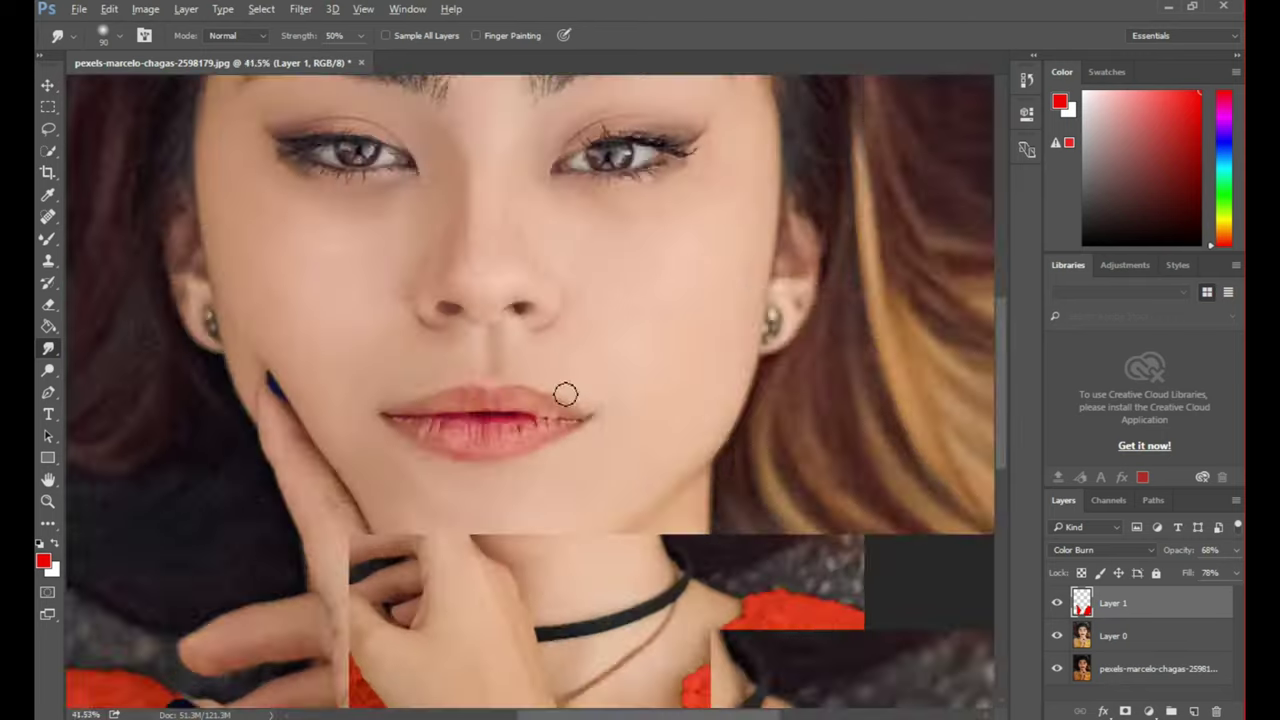
{"action": "key", "text": "ctrl+shift+n"}
{"action": "key", "text": "Return"}
With Layer 0 active, start a Pen path curving along the upper lip
{"action": "left_click", "coordinate": [1137, 679]}
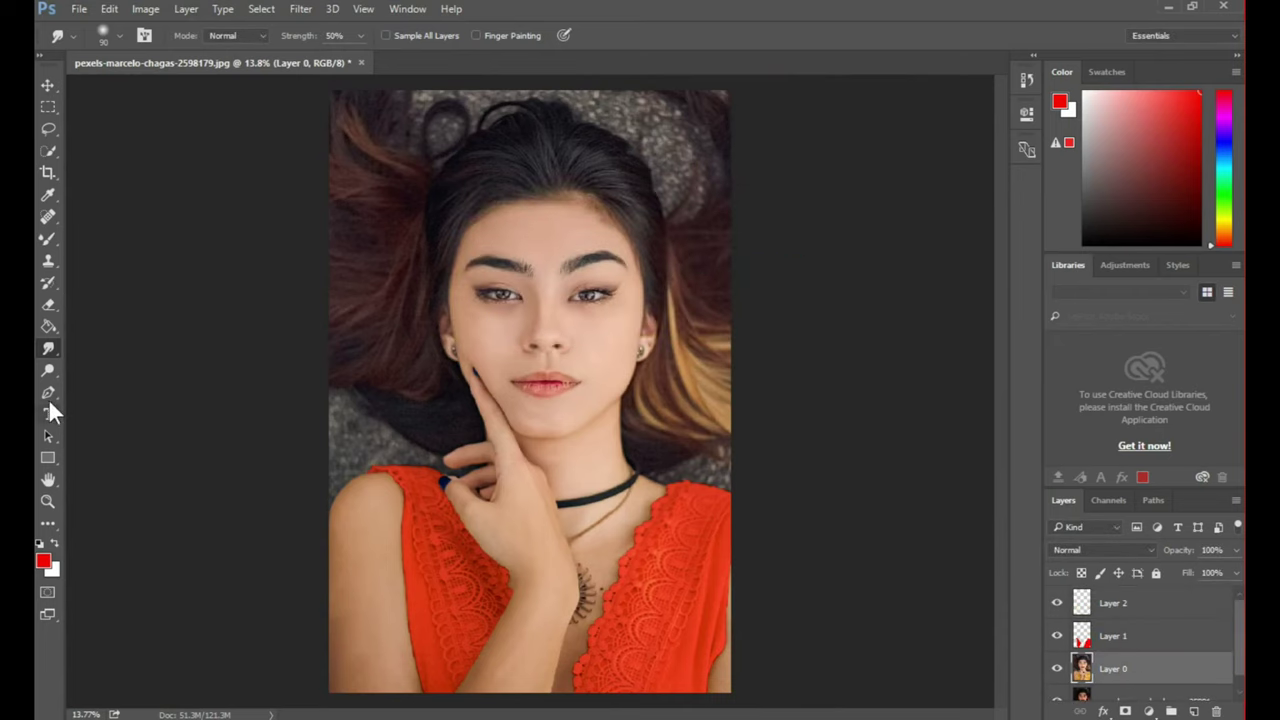
{"action": "left_click", "coordinate": [48, 392]}
{"action": "scroll", "coordinate": [520, 390], "scroll_direction": "up", "scroll_amount": 10}
{"action": "left_click_drag", "start_coordinate": [875, 400], "coordinate": [808, 425]}
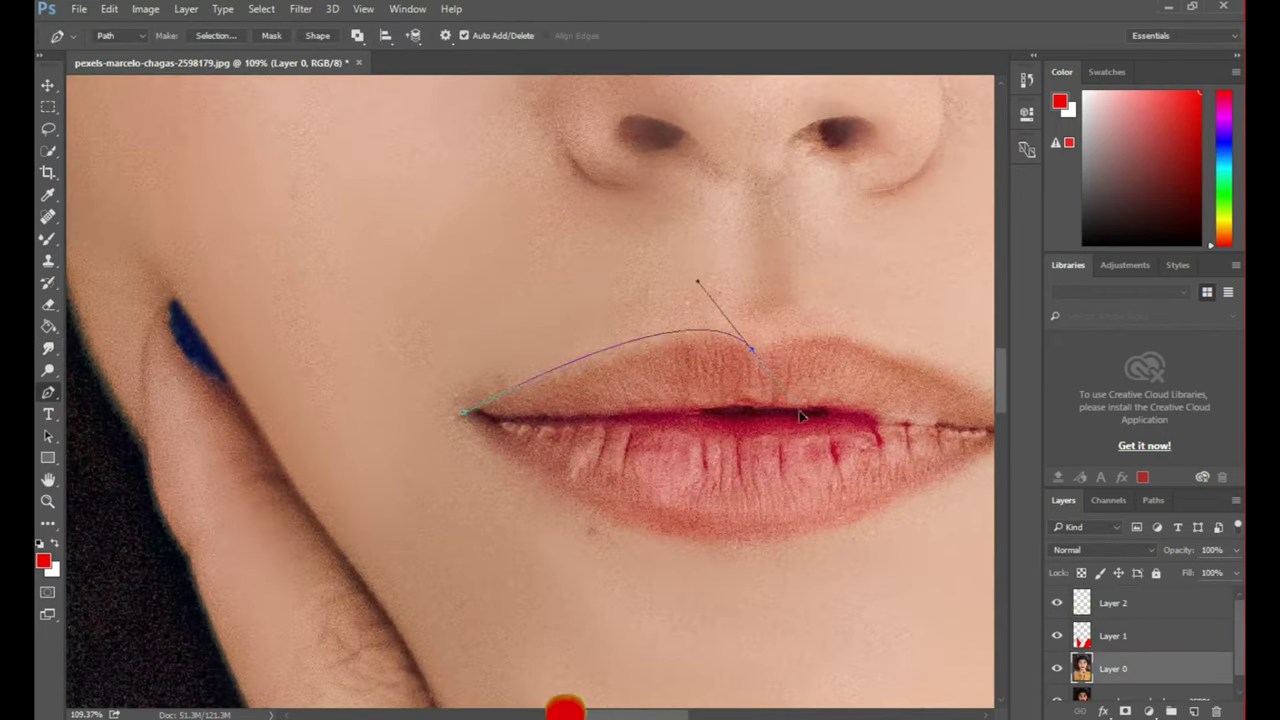
Finish the Pen outline around the lips, closing it at the left corner
{"action": "left_click", "coordinate": [752, 348], "text": "alt"}
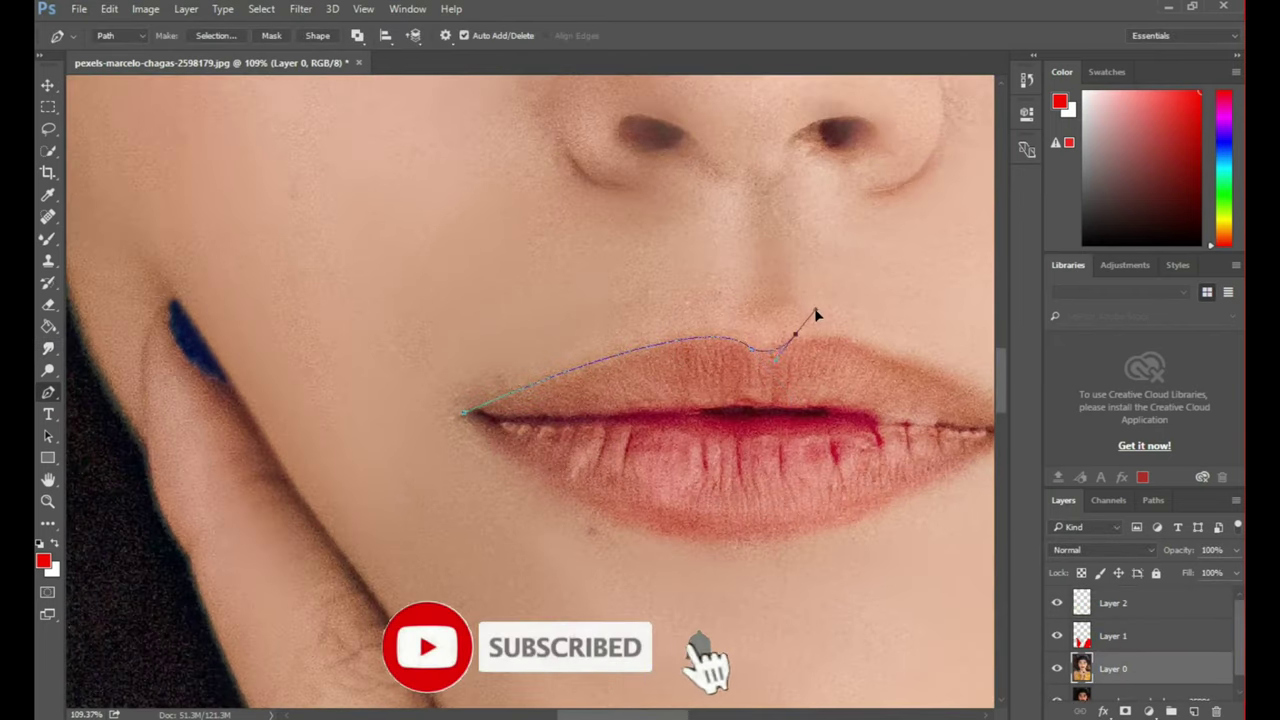
{"action": "left_click", "coordinate": [796, 336]}
{"action": "scroll", "coordinate": [803, 337], "scroll_direction": "right", "scroll_amount": 5}
{"action": "mouse_move", "coordinate": [768, 413]}
{"action": "left_mouse_down"}
{"action": "mouse_move", "coordinate": [797, 449]}
{"action": "mouse_move", "coordinate": [929, 506]}
{"action": "left_mouse_up"}
{"action": "left_click", "coordinate": [768, 413], "text": "alt"}
{"action": "left_click_drag", "start_coordinate": [466, 542], "coordinate": [271, 563]}
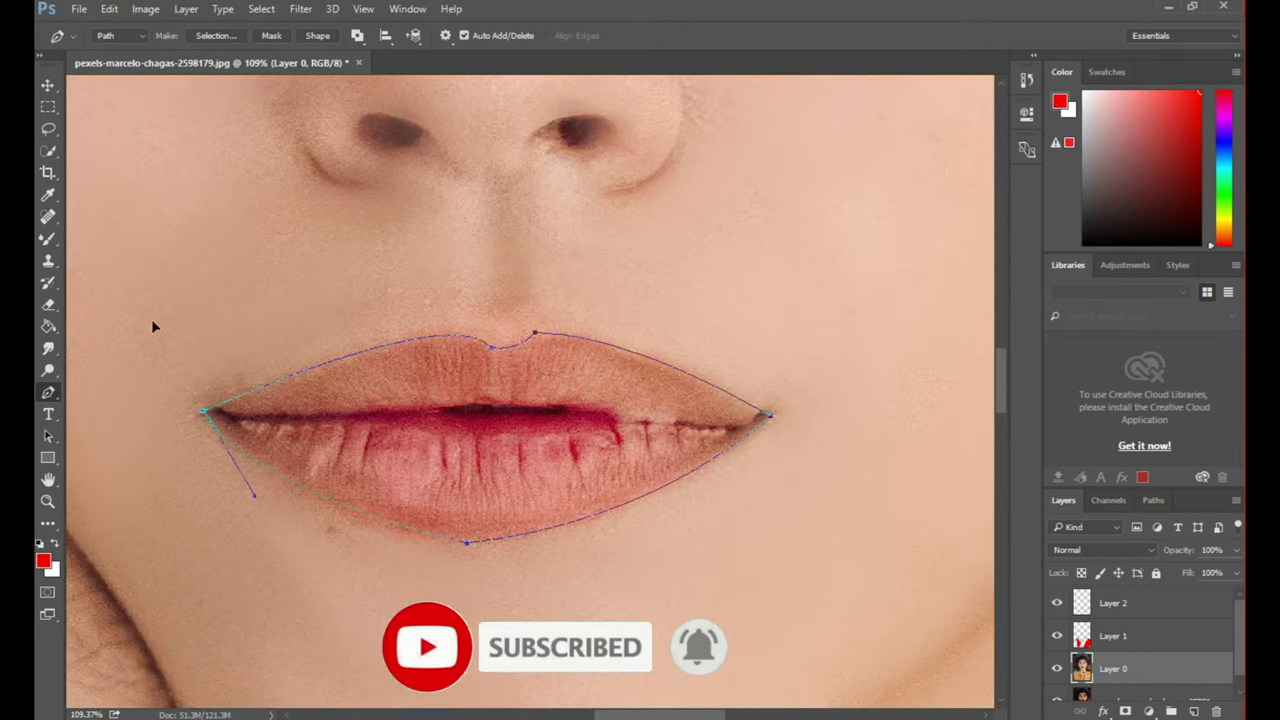
{"action": "left_click_drag", "start_coordinate": [202, 410], "coordinate": [283, 538]}
Turn the lip path into a selection and fill it red on Layer 2
{"action": "right_click", "coordinate": [537, 292]}
{"action": "left_click", "coordinate": [623, 367]}
{"action": "key", "text": "Return"}
{"action": "left_click", "coordinate": [1113, 603]}
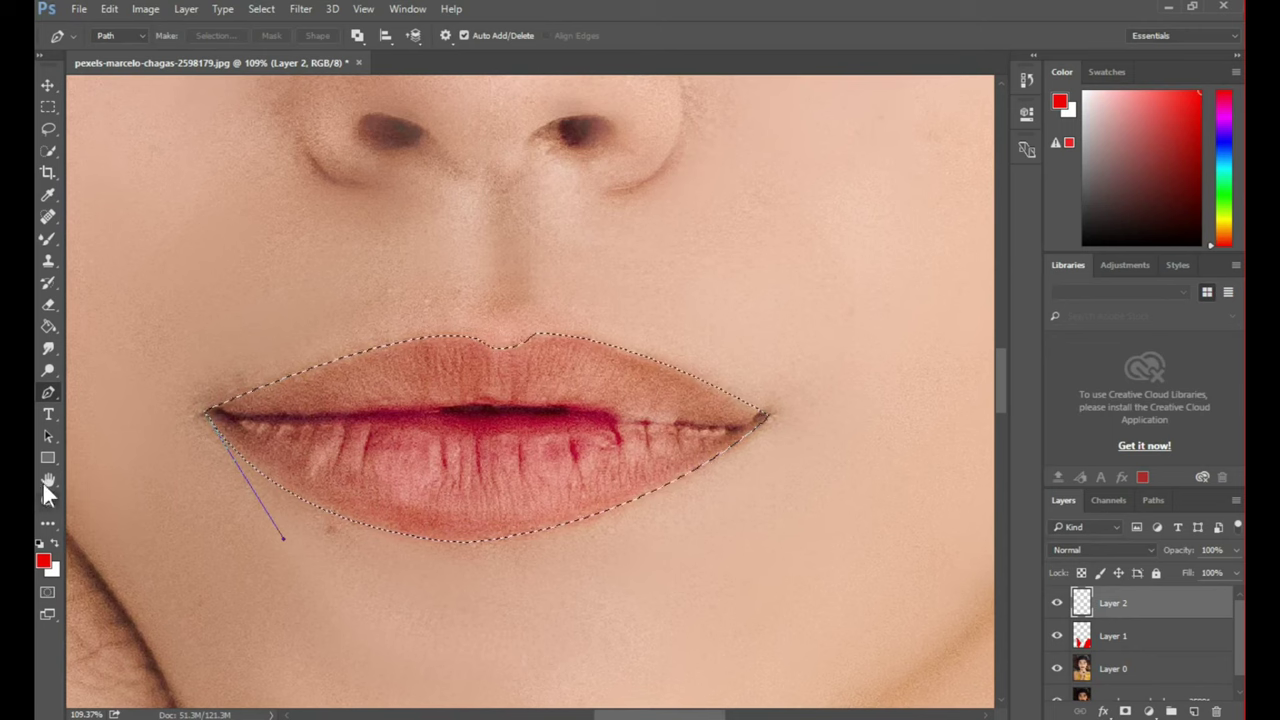
{"action": "left_click", "coordinate": [48, 326]}
{"action": "left_click", "coordinate": [475, 414]}
Set the lipstick layer to Color Burn blending at about 70% opacity
{"action": "key", "text": "v"}
{"action": "left_click", "coordinate": [1100, 550]}
{"action": "left_click", "coordinate": [1083, 273]}
{"action": "key", "text": "alt+shift+s"}
{"action": "left_click", "coordinate": [1100, 550]}
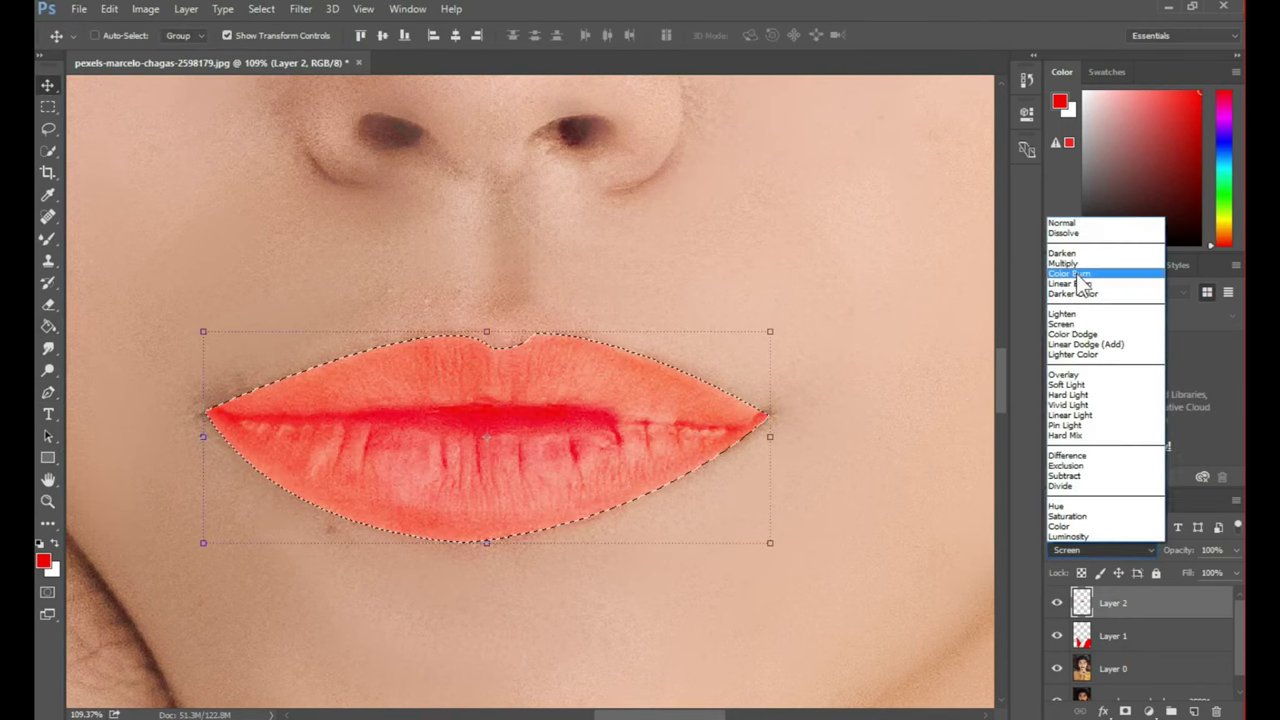
{"action": "left_click", "coordinate": [1080, 275]}
{"action": "key", "text": "ctrl+0"}
{"action": "left_click_drag", "start_coordinate": [1226, 559], "coordinate": [1200, 594]}
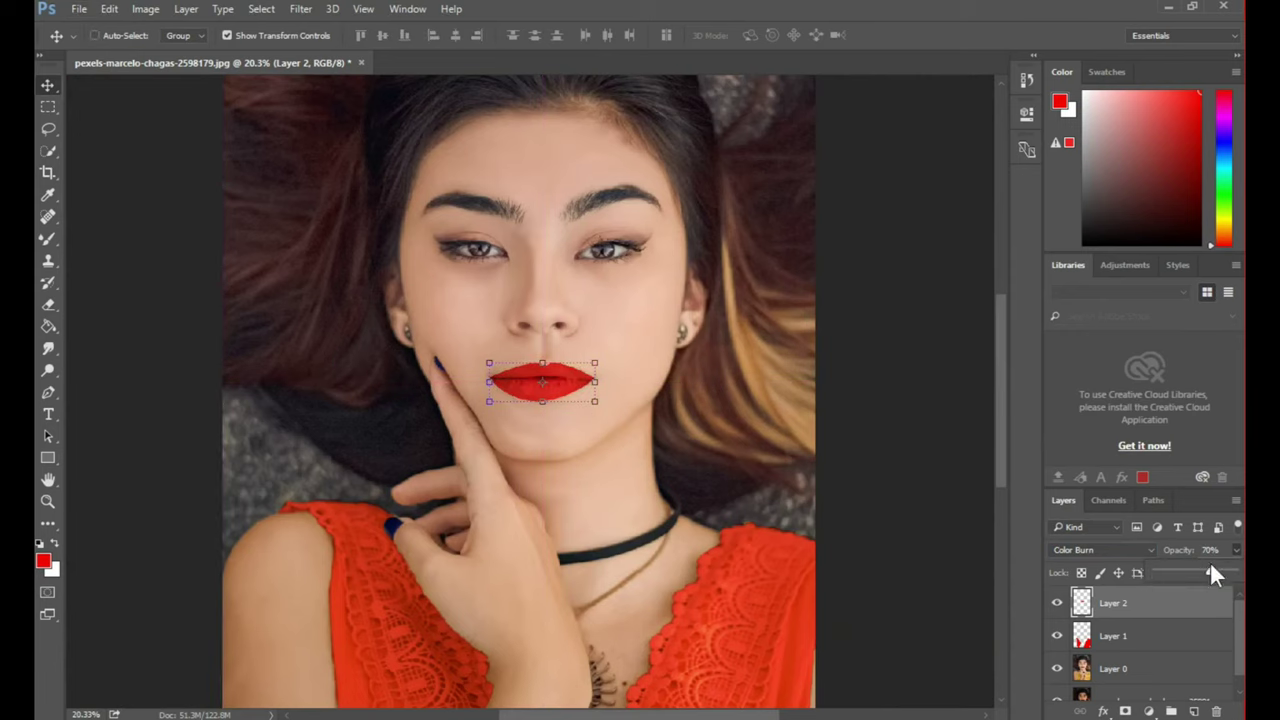
{"action": "scroll", "coordinate": [565, 387], "scroll_direction": "up", "scroll_amount": 5}
Pick the Eraser and set the lipstick Layer 2 to 55% opacity and 74% fill
{"action": "scroll", "coordinate": [565, 387], "scroll_direction": "up", "scroll_amount": 5}
{"action": "left_click", "coordinate": [47, 304]}
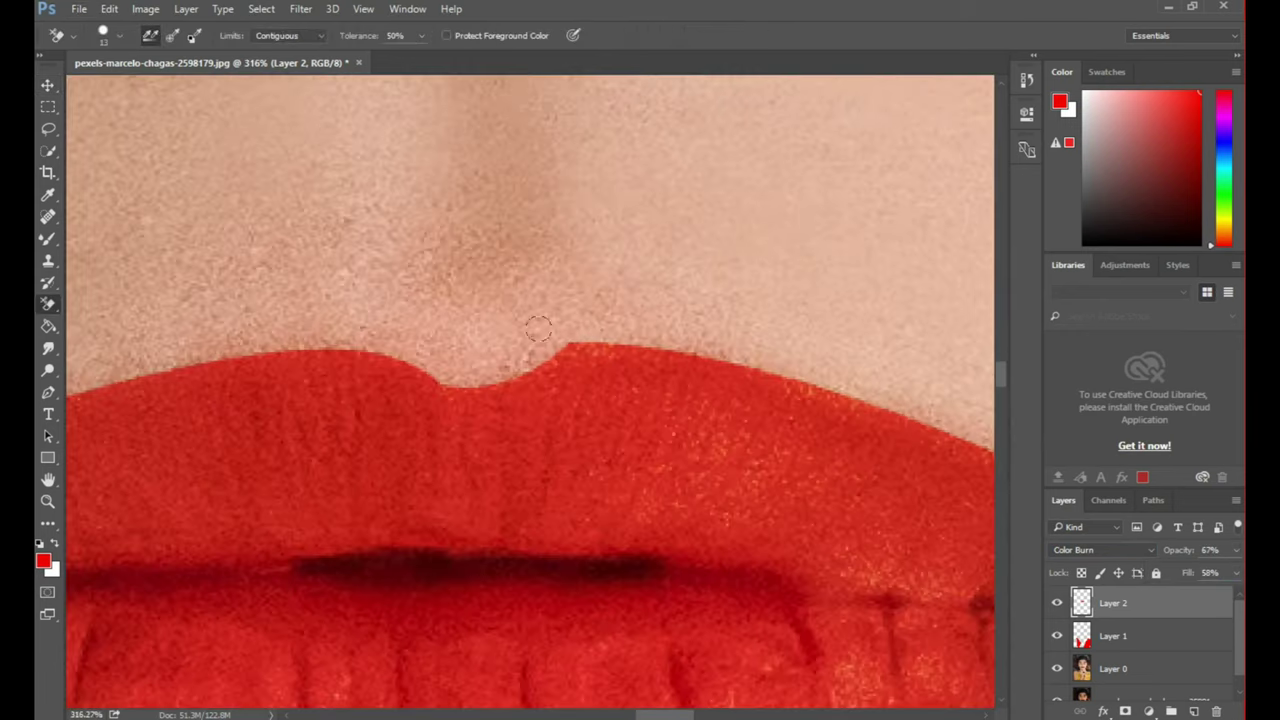
{"action": "left_click", "coordinate": [52, 306]}
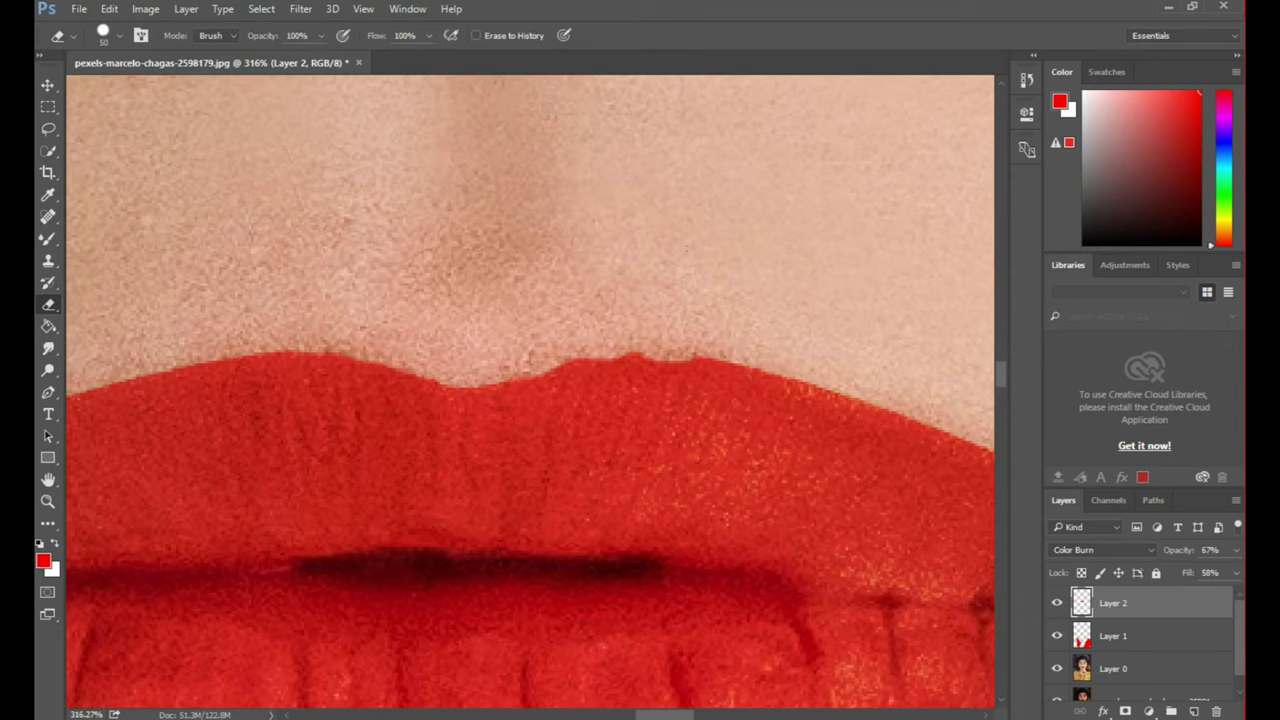
{"action": "scroll", "coordinate": [420, 309], "scroll_direction": "down", "scroll_amount": 5}
{"action": "scroll", "coordinate": [557, 400], "scroll_direction": "down", "scroll_amount": 3}
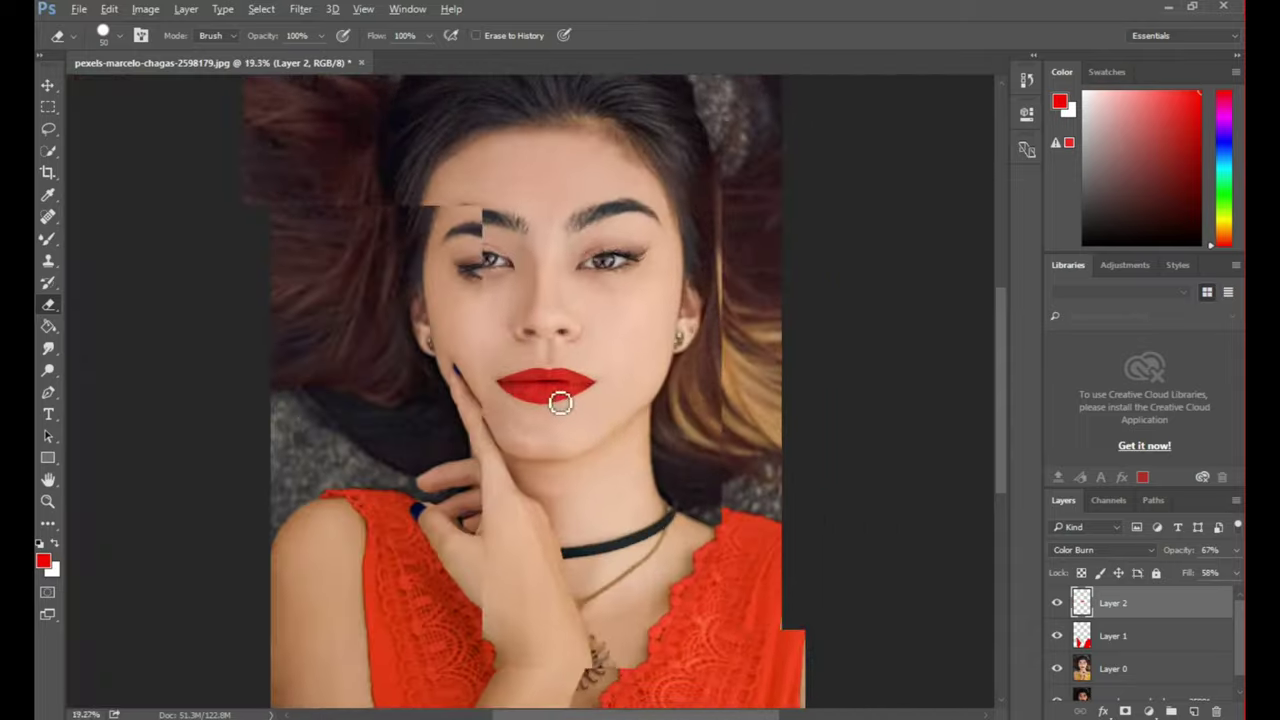
{"action": "left_click", "coordinate": [1236, 551]}
{"action": "type", "text": "37"}
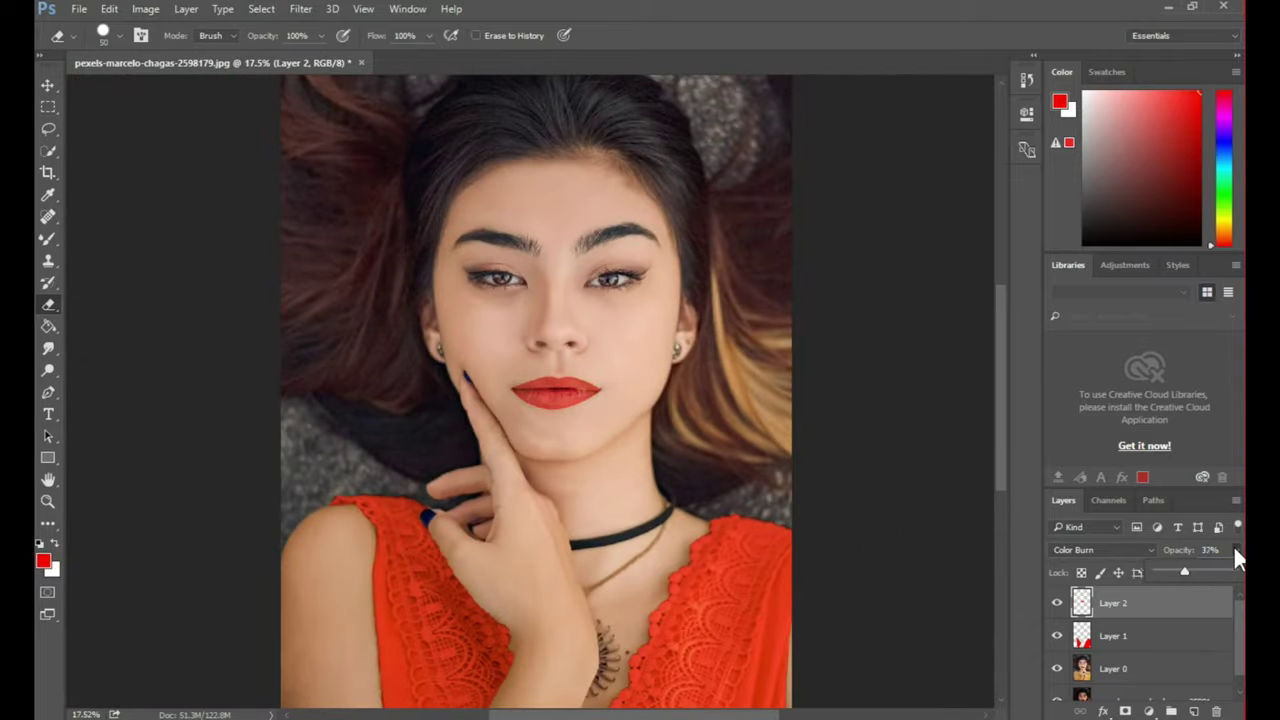
{"action": "key", "text": "Return"}
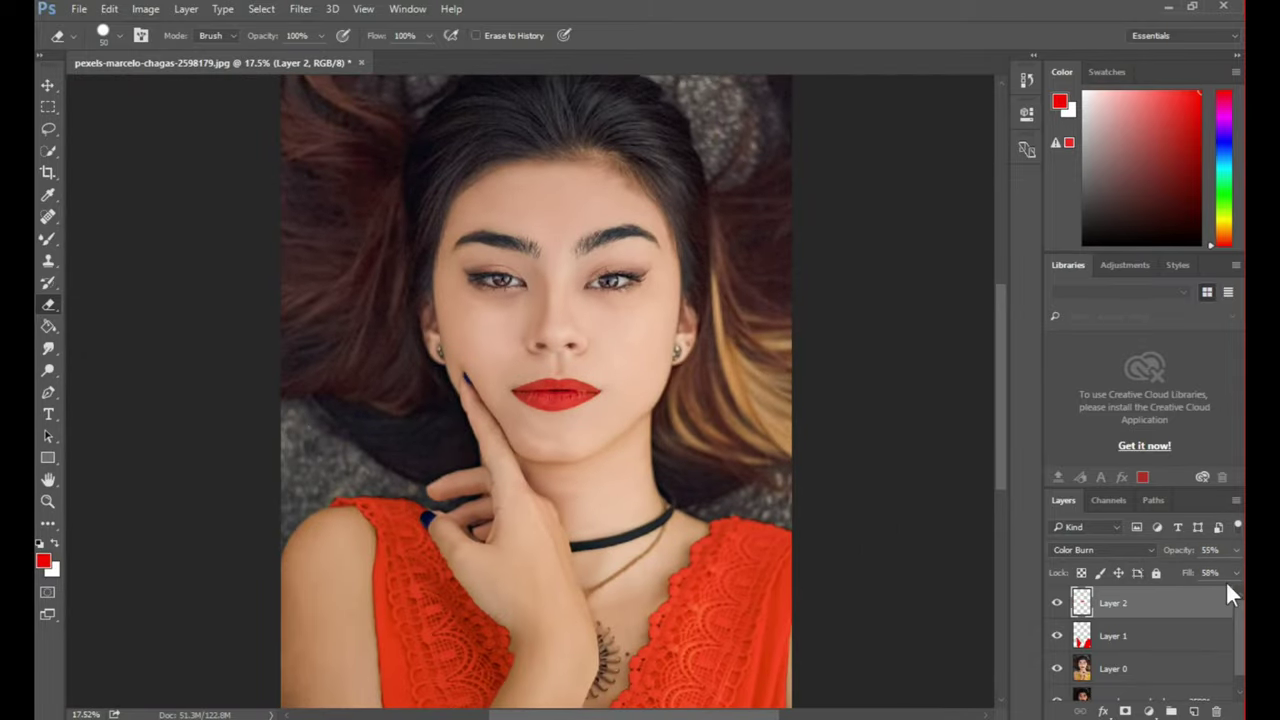
{"action": "key", "text": "Return"}
Select the Blur tool at 100% strength with Layer 0 active
{"action": "right_click", "coordinate": [50, 350]}
{"action": "left_click", "coordinate": [110, 349]}
{"action": "scroll", "coordinate": [567, 403], "scroll_direction": "up", "scroll_amount": 5}
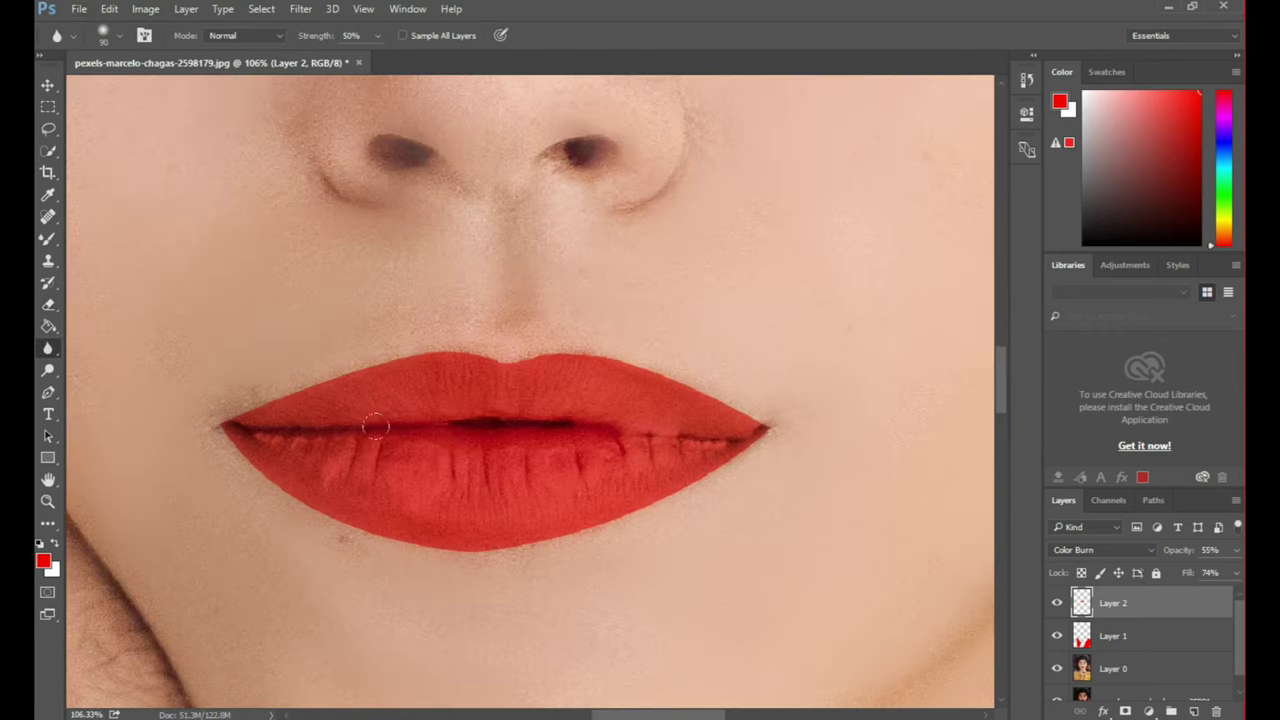
{"action": "left_click", "coordinate": [1122, 670]}
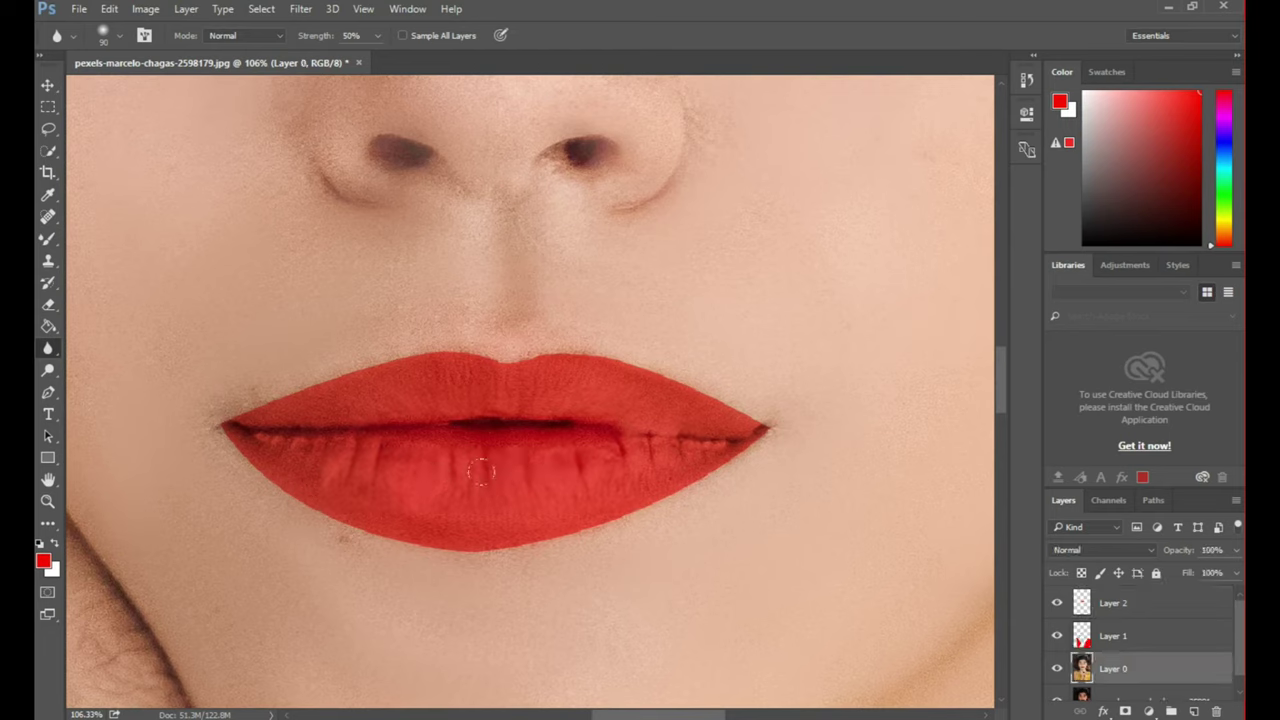
{"action": "left_click_drag", "start_coordinate": [377, 37], "coordinate": [422, 56]}
Erase the ragged red below the lower lip on Layer 2
{"action": "left_click", "coordinate": [1113, 603]}
{"action": "key", "text": "e"}
{"action": "mouse_move", "coordinate": [240, 450]}
{"action": "left_mouse_down"}
{"action": "mouse_move", "coordinate": [371, 528]}
{"action": "mouse_move", "coordinate": [613, 522]}
{"action": "left_mouse_up"}
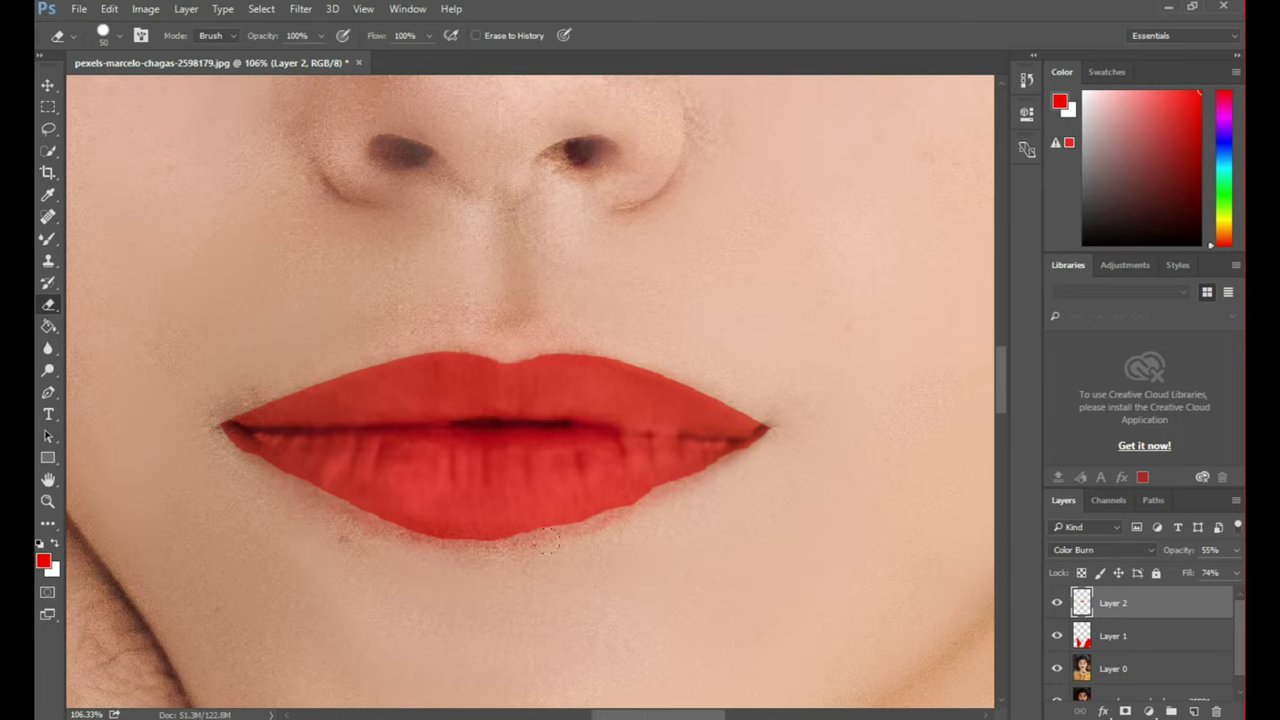
{"action": "key", "text": "ctrl+0"}
Start a new layer via Layer > New > Layer
{"action": "left_click", "coordinate": [47, 84]}
{"action": "left_click", "coordinate": [186, 8]}
{"action": "left_click", "coordinate": [410, 26]}
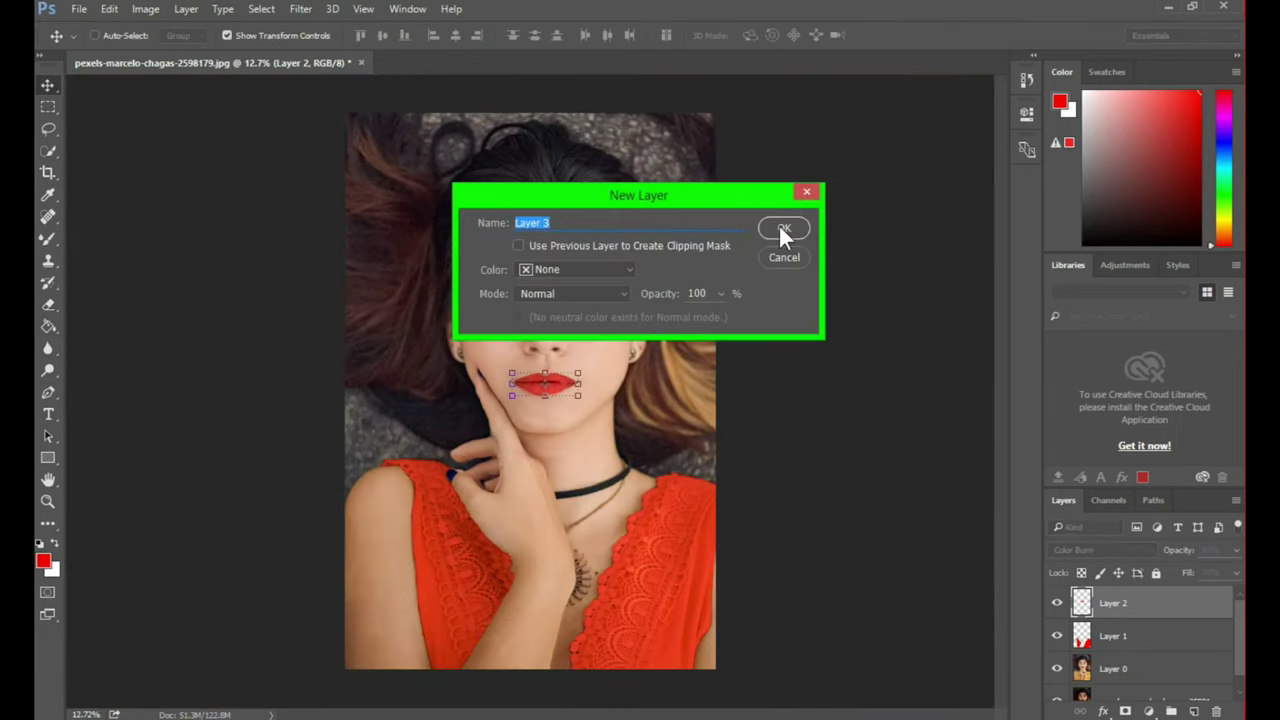
Confirm the new Layer 3 and trace a Pen path around the iris
{"action": "left_click", "coordinate": [783, 231]}
{"action": "key", "text": "p"}
{"action": "scroll", "coordinate": [403, 265], "scroll_direction": "up", "scroll_amount": 5}
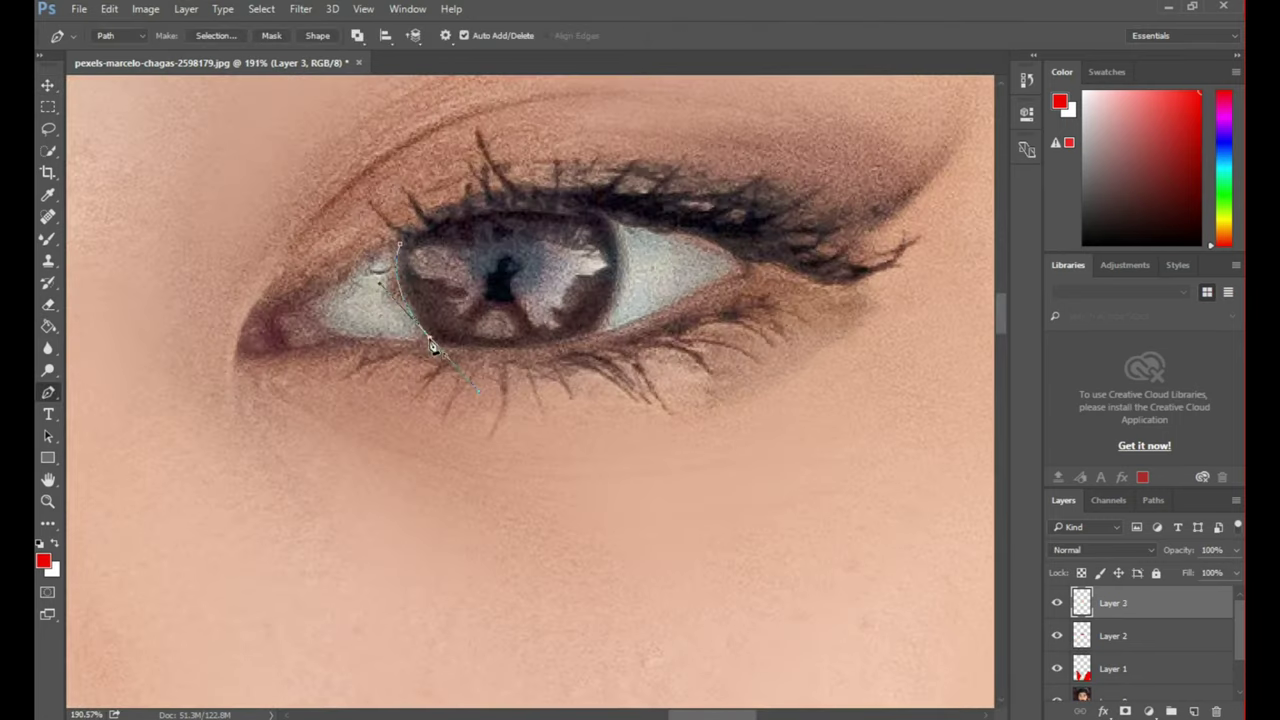
{"action": "left_click_drag", "start_coordinate": [592, 333], "coordinate": [678, 300]}
{"action": "right_click", "coordinate": [481, 262]}
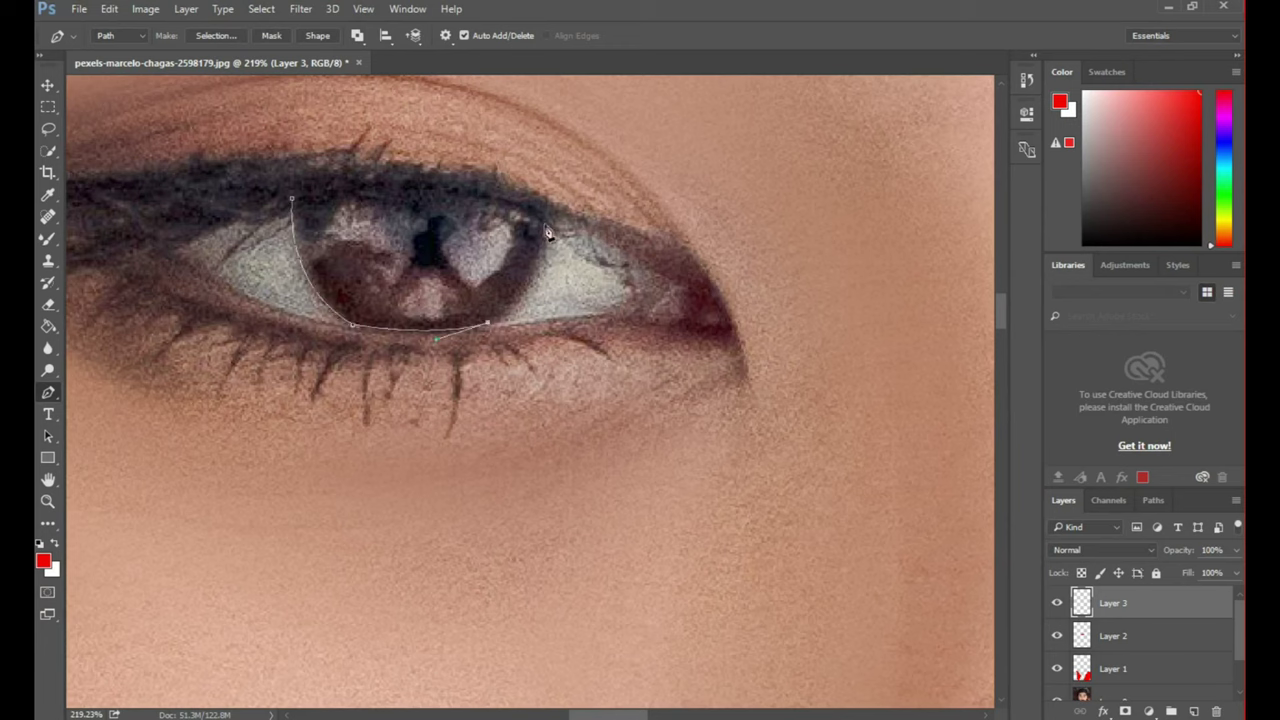
{"action": "left_click_drag", "start_coordinate": [291, 198], "coordinate": [138, 238]}
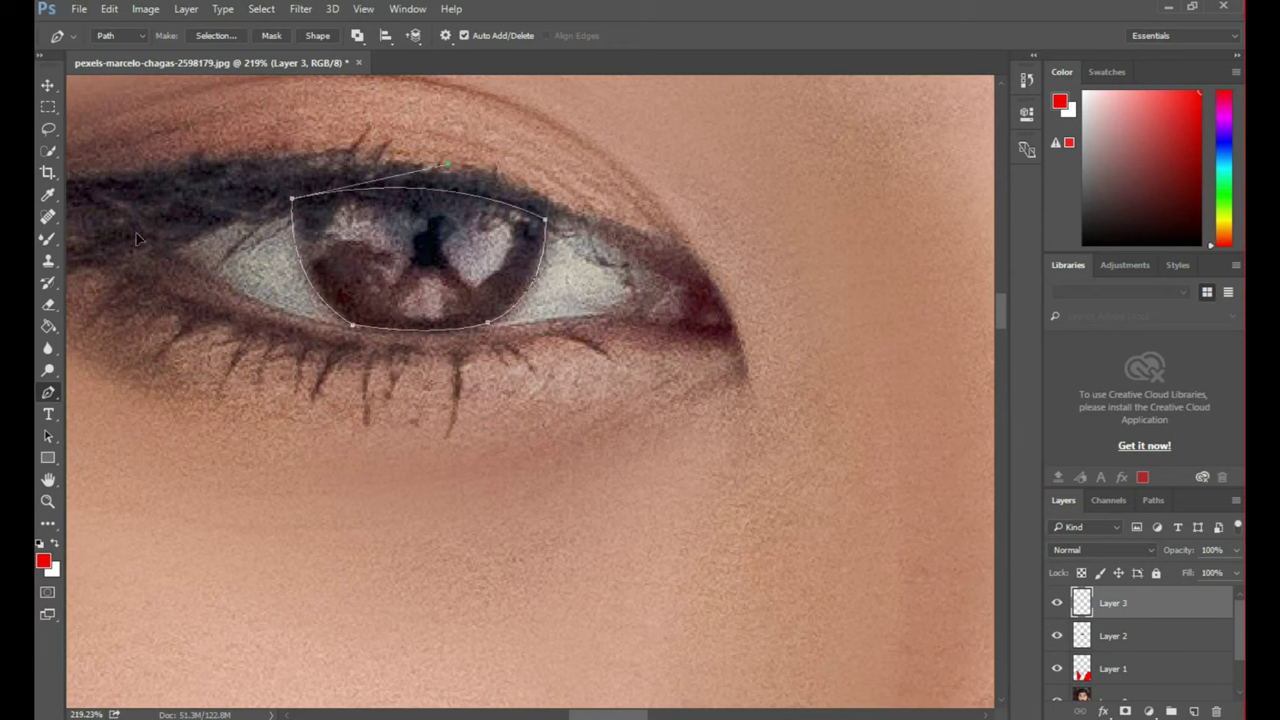
Convert the iris path into an active selection with Make Selection
{"action": "right_click", "coordinate": [432, 262]}
{"action": "left_click", "coordinate": [470, 336]}
{"action": "left_click", "coordinate": [732, 210]}
{"action": "scroll", "coordinate": [530, 400], "scroll_direction": "down", "scroll_amount": 5}
{"action": "scroll", "coordinate": [500, 290], "scroll_direction": "up", "scroll_amount": 5}
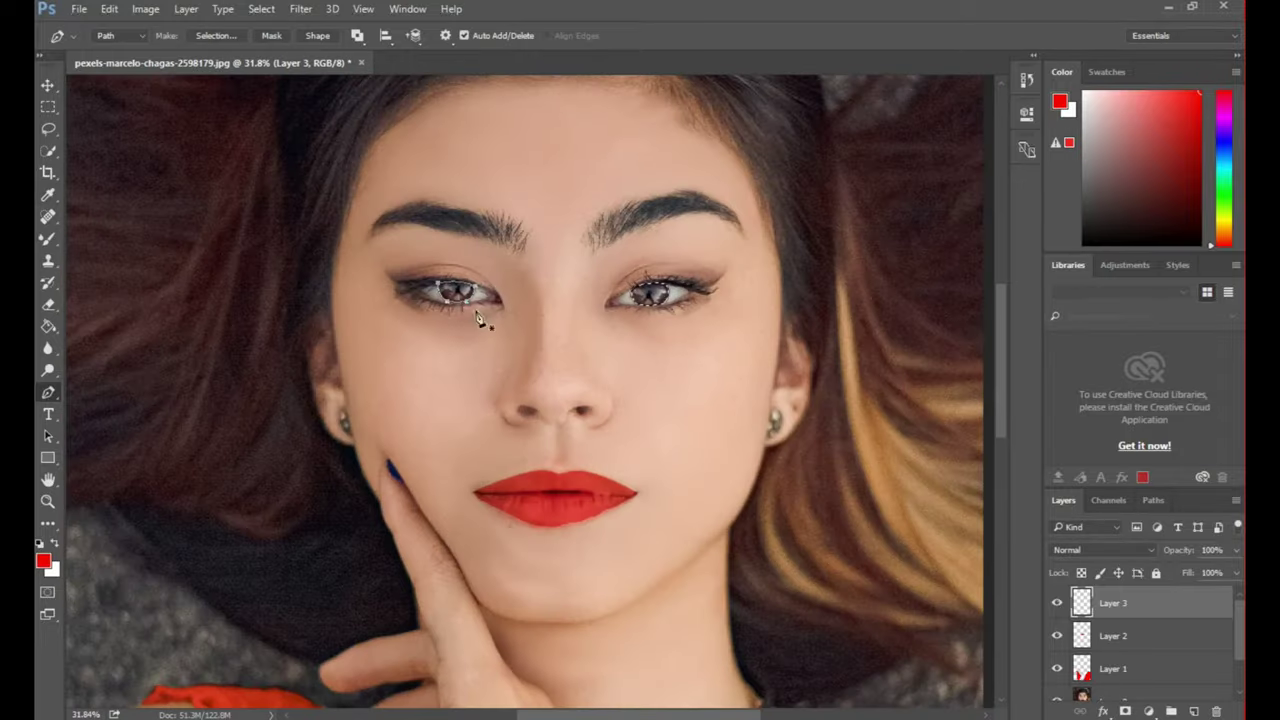
{"action": "right_click", "coordinate": [466, 288]}
{"action": "left_click", "coordinate": [531, 363]}
{"action": "key", "text": "Return"}
{"action": "scroll", "coordinate": [529, 323], "scroll_direction": "down", "scroll_amount": 3}
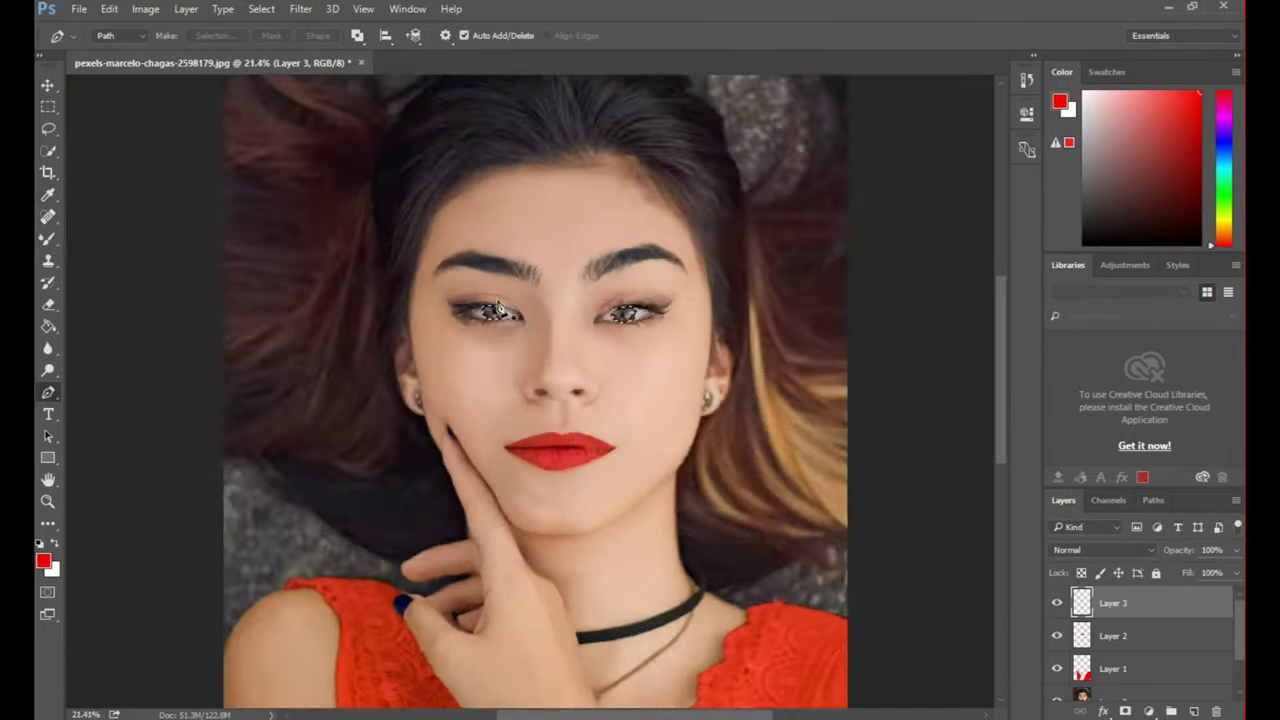
{"action": "left_click", "coordinate": [43, 561]}
Set a blue foreground colour and switch Layer 3 to Color Burn blending
{"action": "left_click", "coordinate": [654, 251]}
{"action": "left_click", "coordinate": [806, 171]}
{"action": "key", "text": "g"}
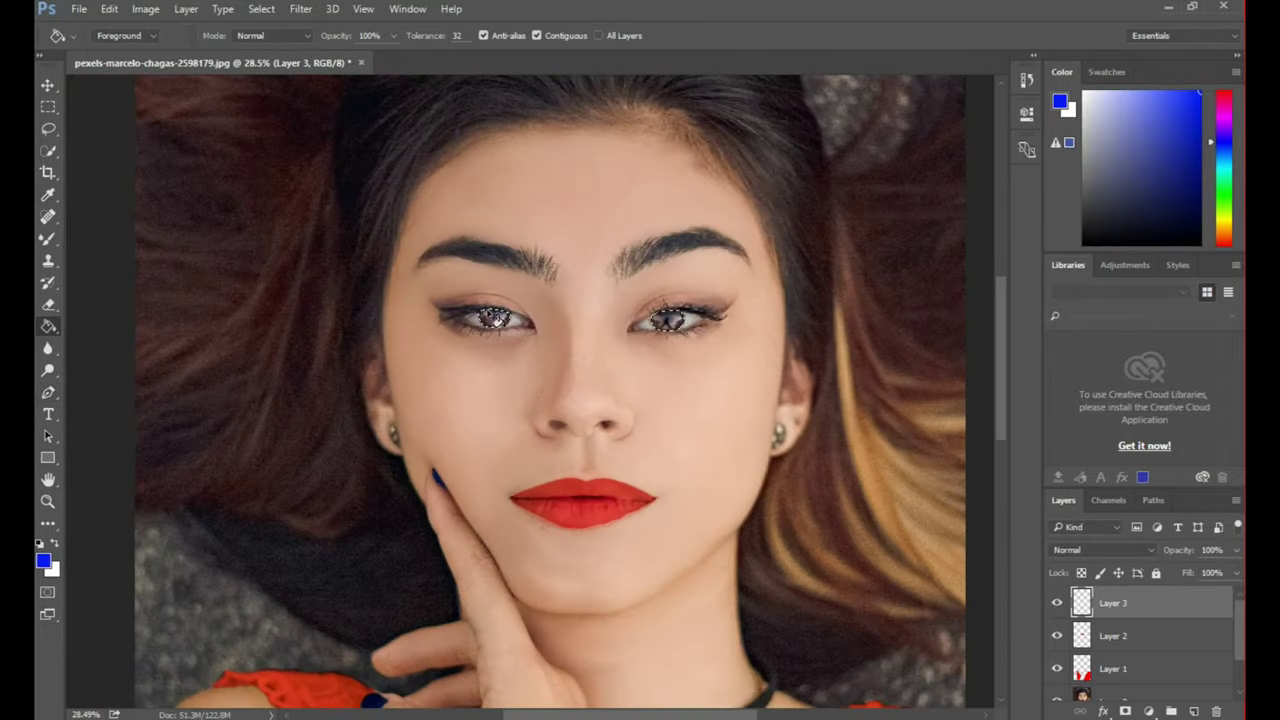
{"action": "key", "text": "v"}
{"action": "left_click", "coordinate": [1100, 550]}
{"action": "left_click", "coordinate": [1080, 272]}
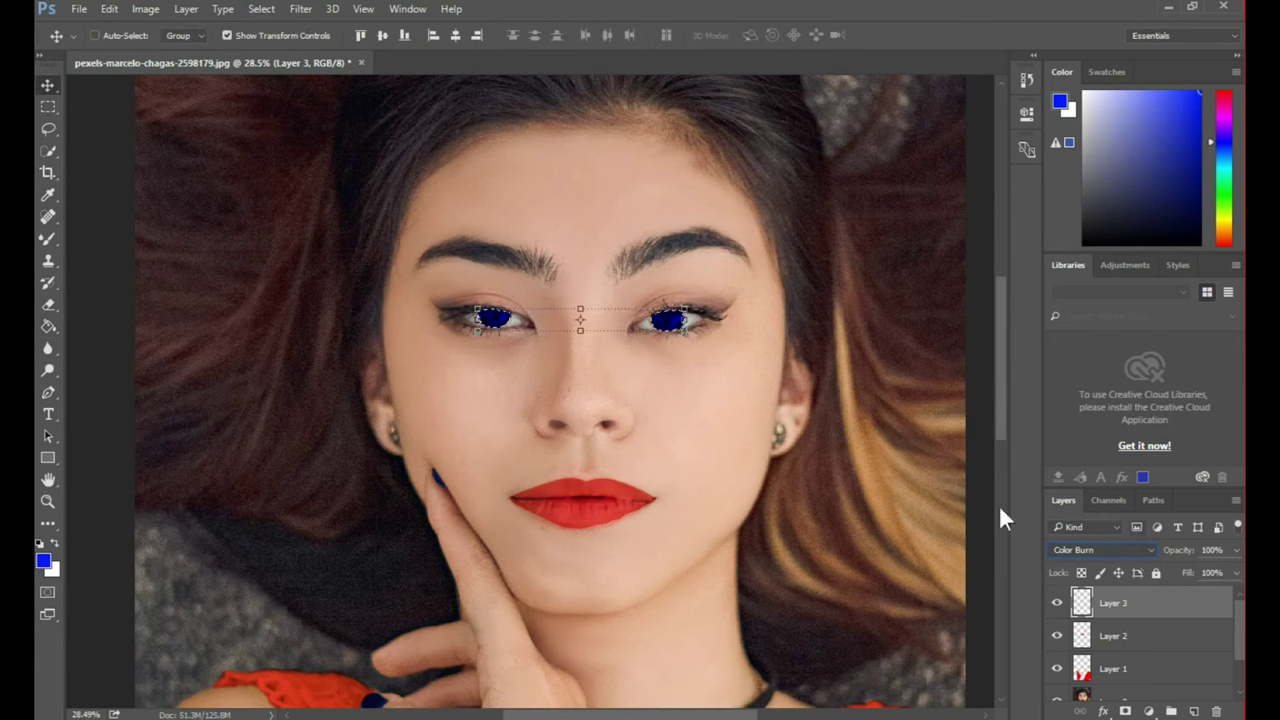
Pick the same red as the lips and fill both irises with it
{"action": "left_click", "coordinate": [43, 561]}
{"action": "left_click", "coordinate": [580, 500]}
{"action": "left_click", "coordinate": [806, 169]}
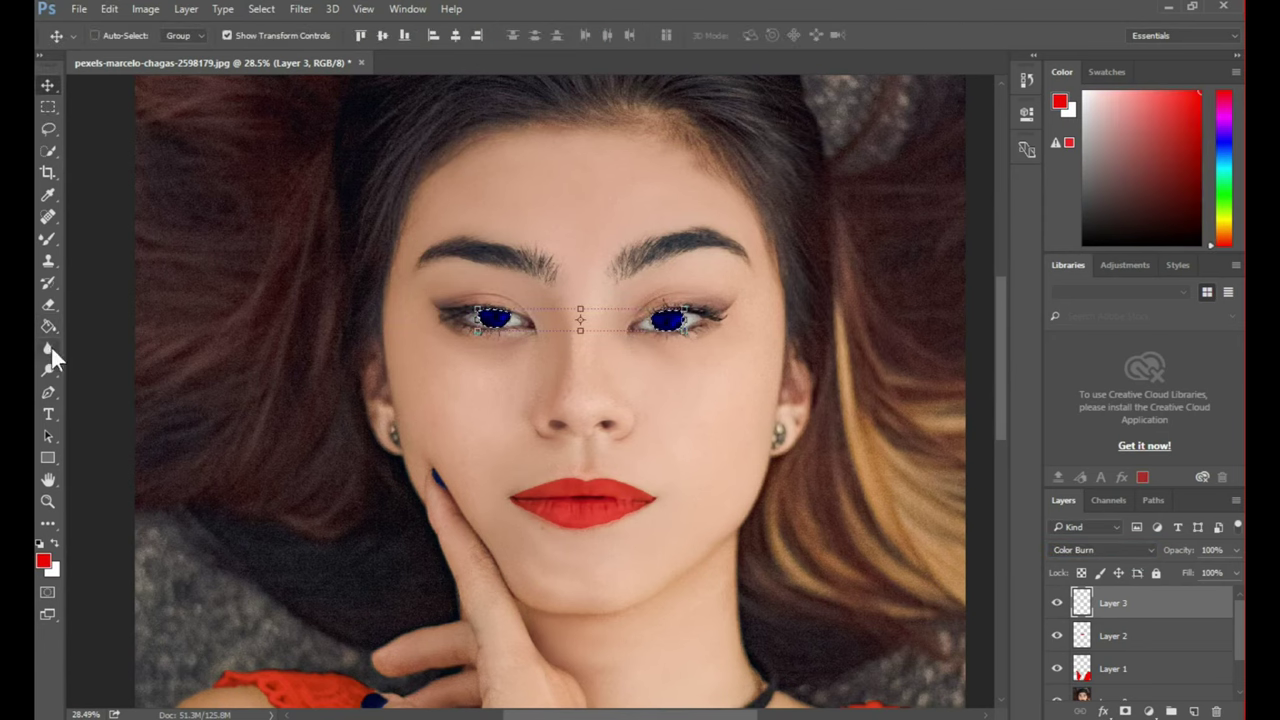
{"action": "left_click", "coordinate": [48, 326]}
{"action": "left_click", "coordinate": [490, 317]}
{"action": "left_click", "coordinate": [670, 328]}
{"action": "key", "text": "v"}
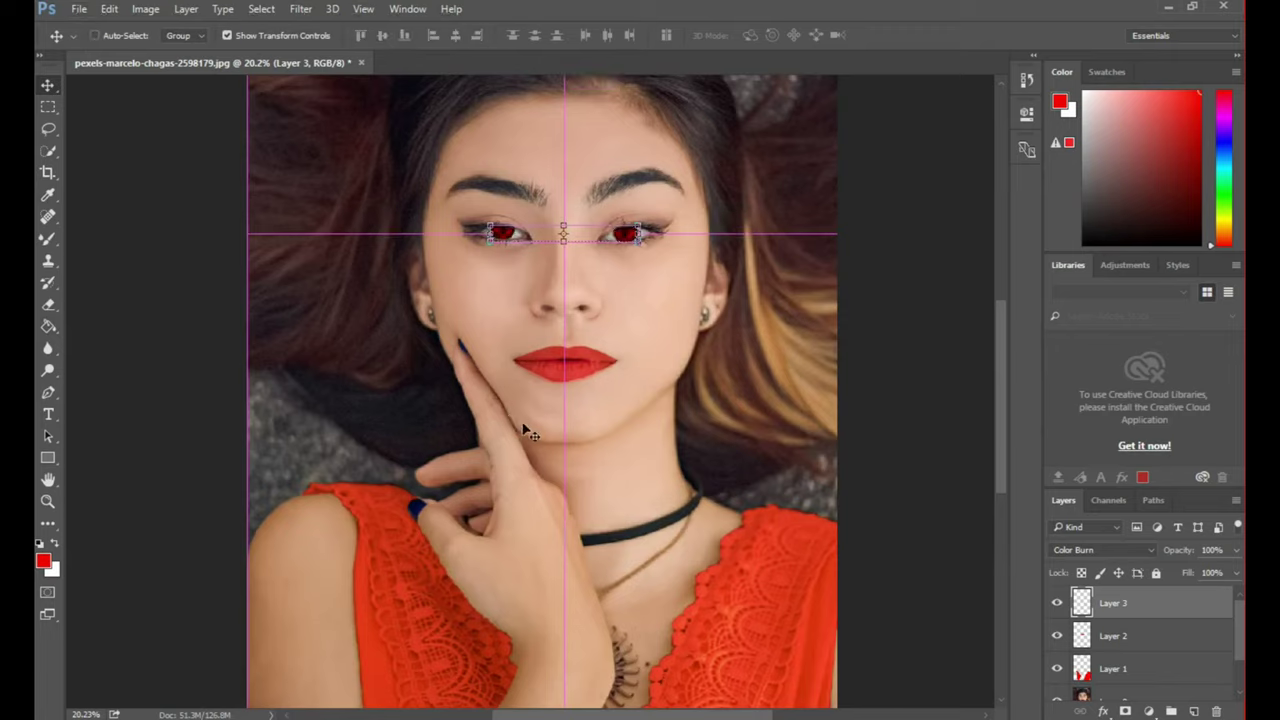
{"action": "scroll", "coordinate": [523, 423], "scroll_direction": "up", "scroll_amount": 2}
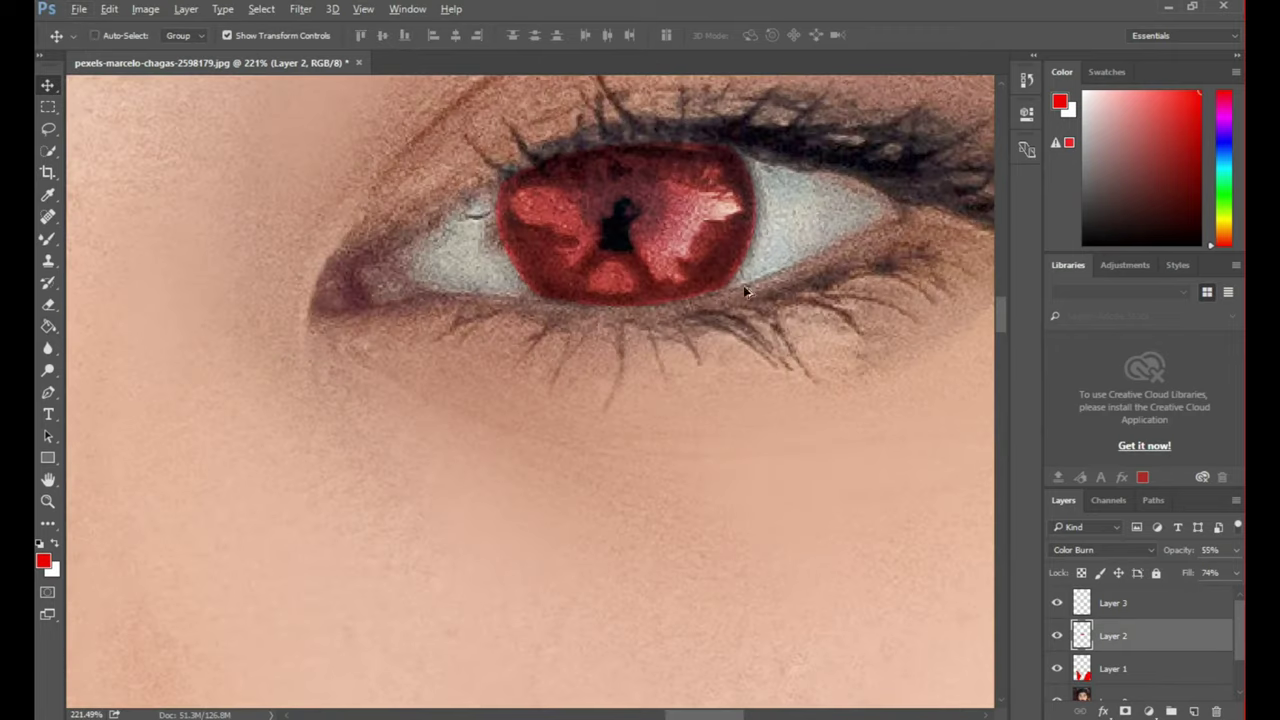
{"action": "right_click", "coordinate": [48, 348]}
{"action": "left_click", "coordinate": [90, 386]}
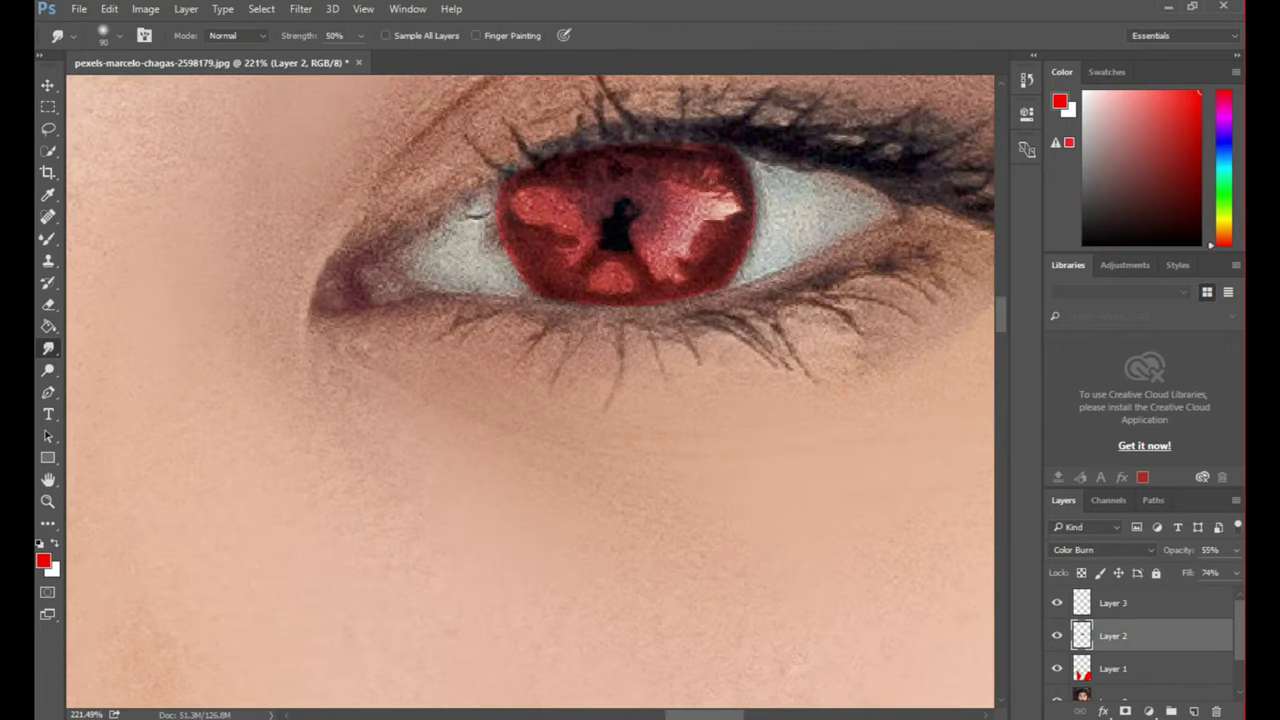
{"action": "key", "text": "alt+bracketright"}
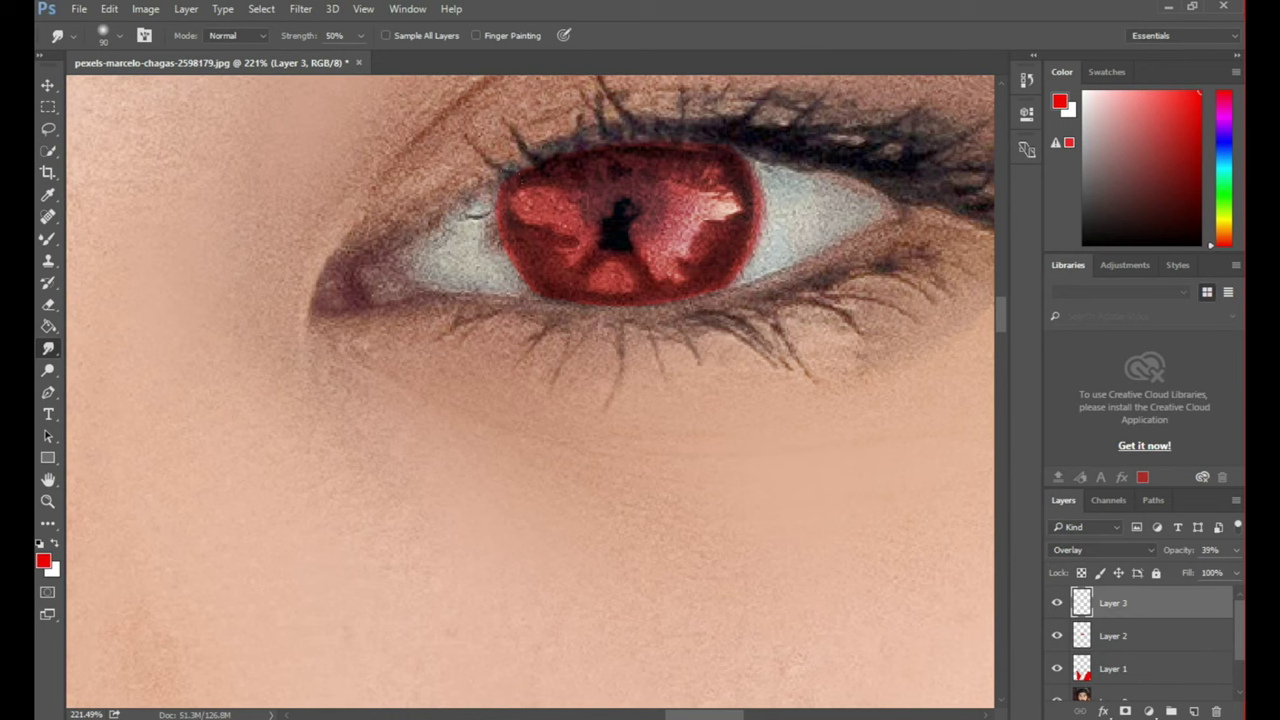
{"action": "scroll", "coordinate": [530, 390], "scroll_direction": "left", "scroll_amount": 5}
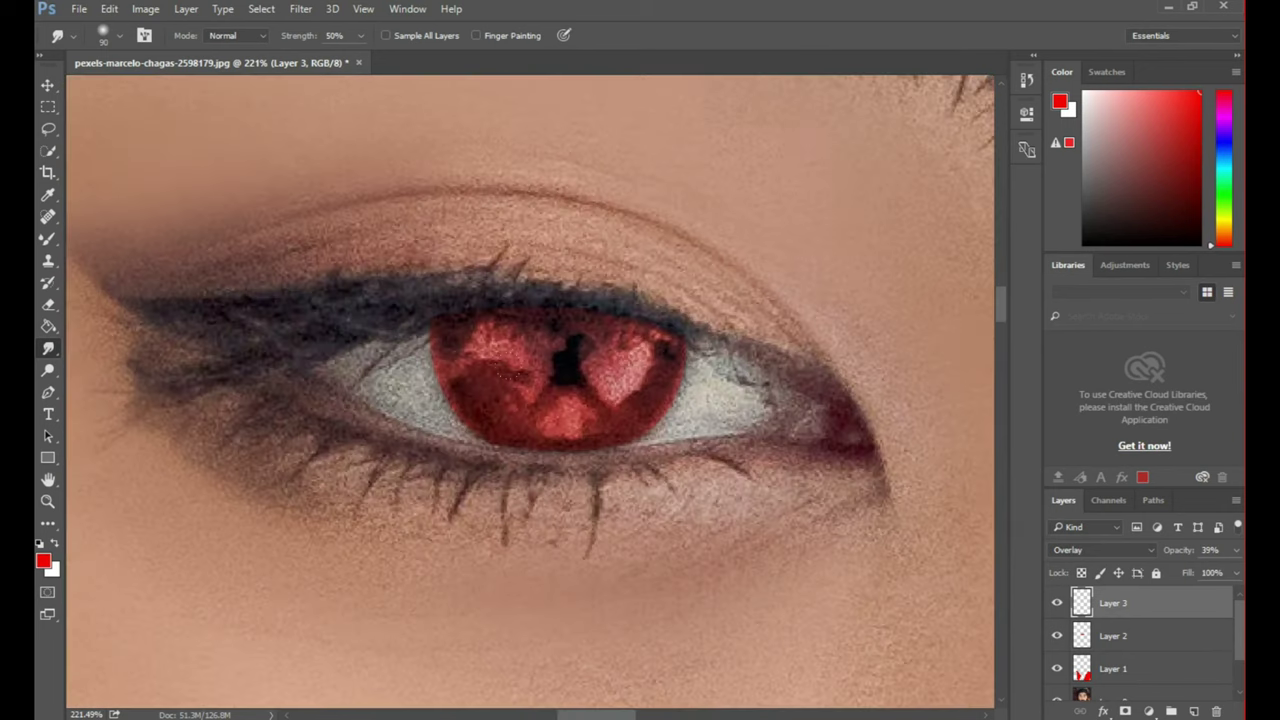
{"action": "scroll", "coordinate": [600, 260], "scroll_direction": "up", "scroll_amount": 3}
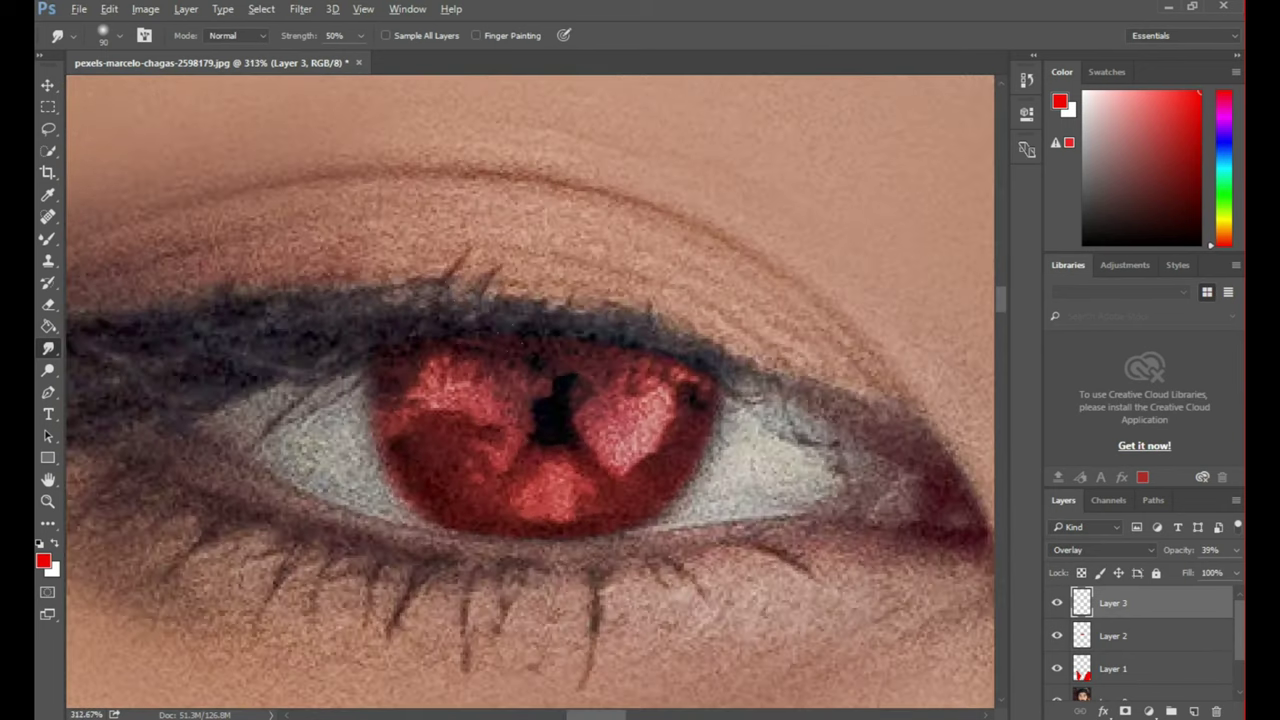
{"action": "scroll", "coordinate": [530, 390], "scroll_direction": "right", "scroll_amount": 10}
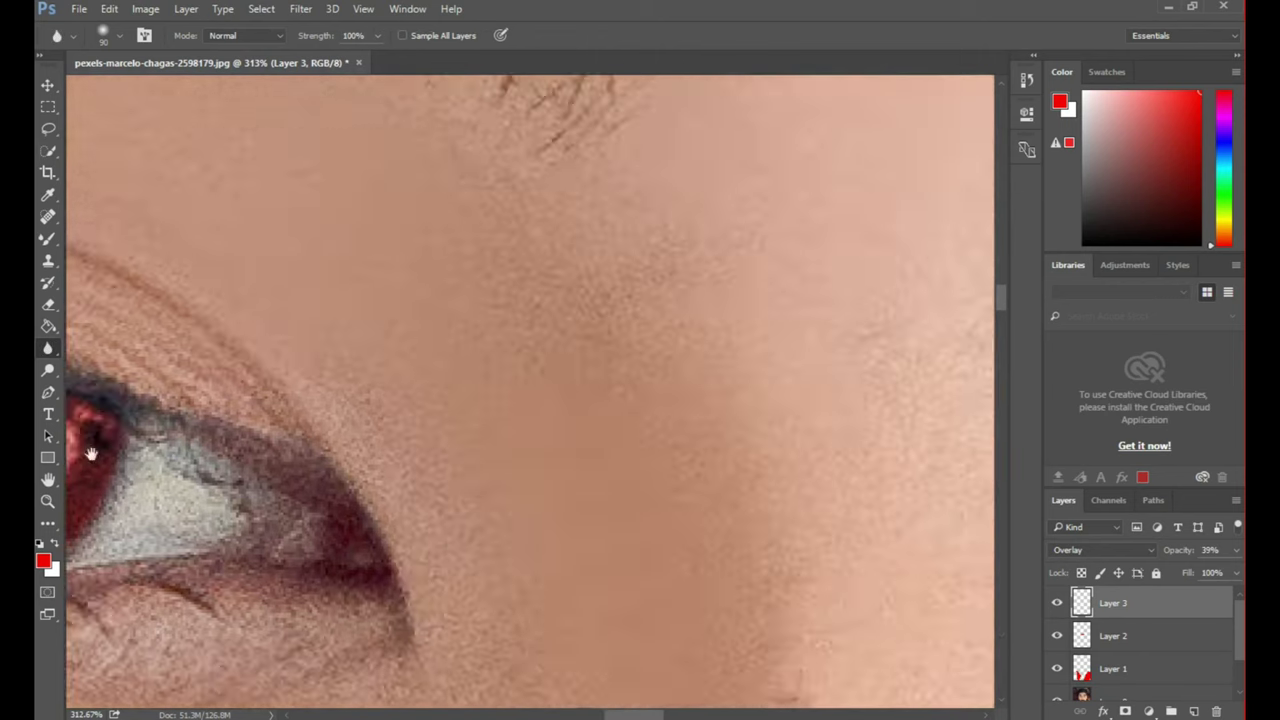
{"action": "scroll", "coordinate": [1103, 615], "scroll_direction": "down", "scroll_amount": 2}
{"action": "left_click", "coordinate": [1120, 652]}
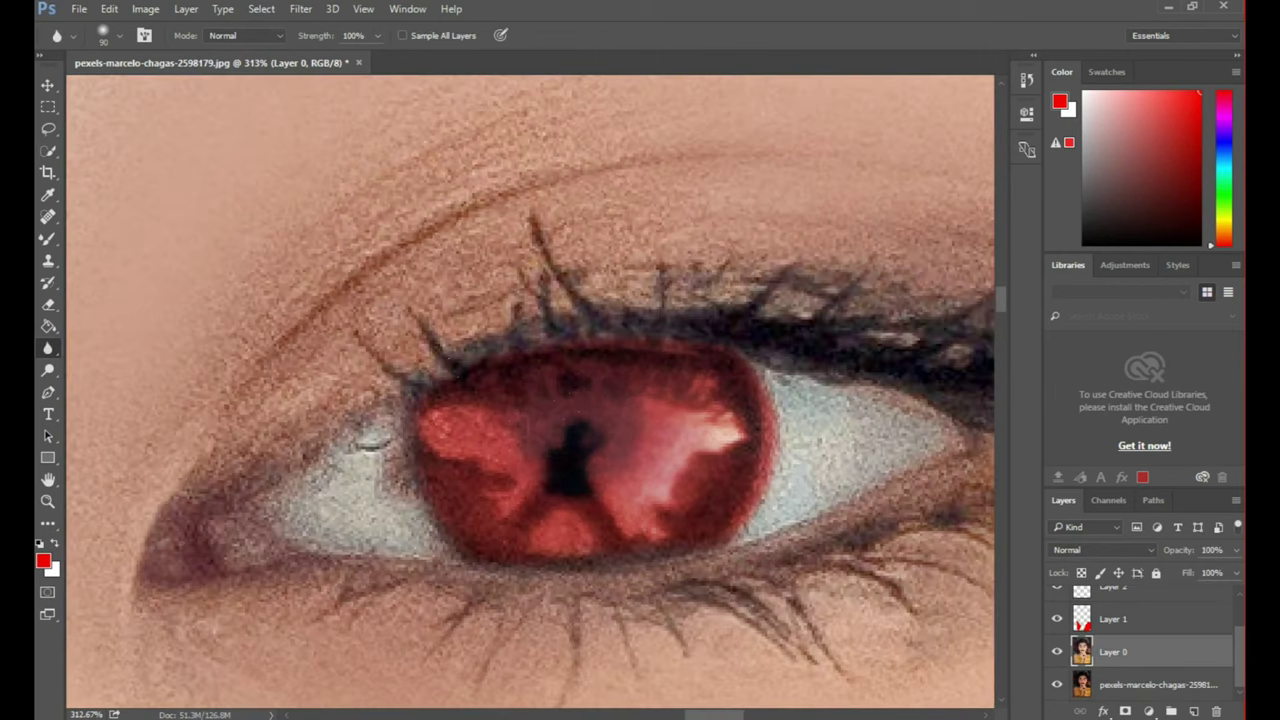
Blur the skin across the forehead, hairline and cheeks of Layer 0
{"action": "scroll", "coordinate": [803, 583], "scroll_direction": "down", "scroll_amount": 3}
{"action": "scroll", "coordinate": [700, 530], "scroll_direction": "down", "scroll_amount": 6}
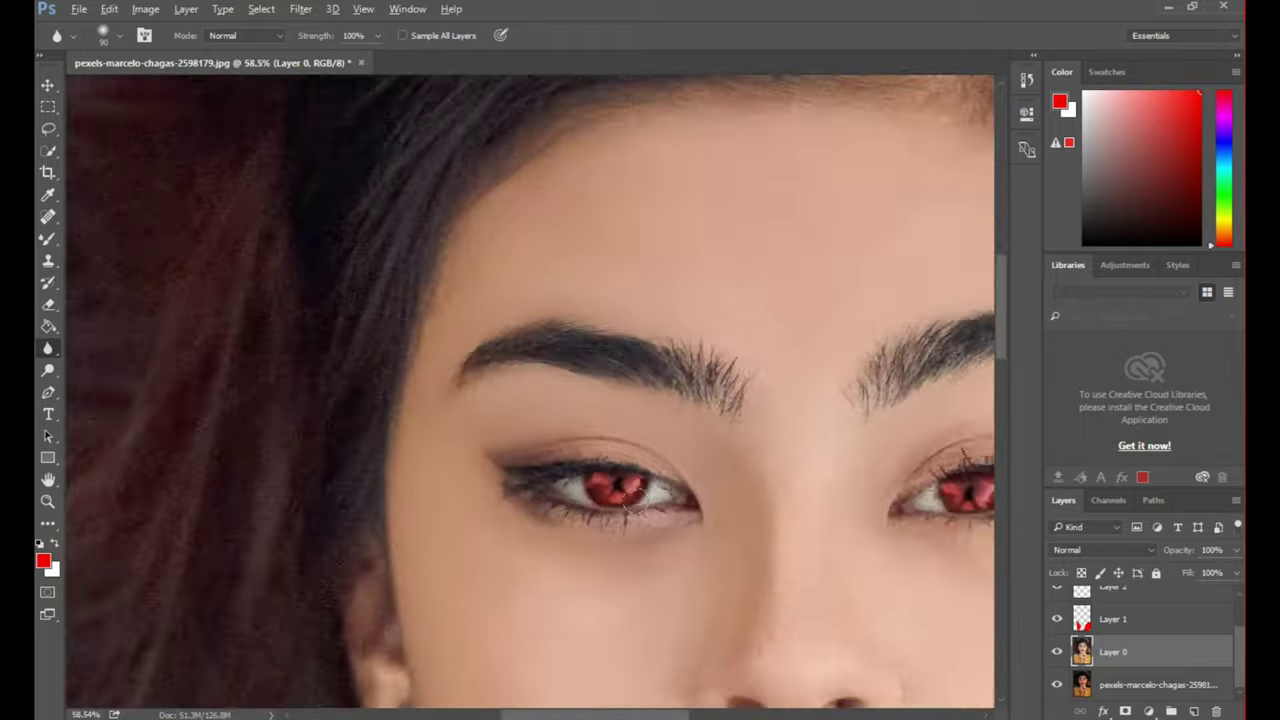
{"action": "scroll", "coordinate": [693, 526], "scroll_direction": "up", "scroll_amount": 6}
{"action": "scroll", "coordinate": [603, 377], "scroll_direction": "down", "scroll_amount": 4}
{"action": "scroll", "coordinate": [552, 376], "scroll_direction": "down", "scroll_amount": 1}
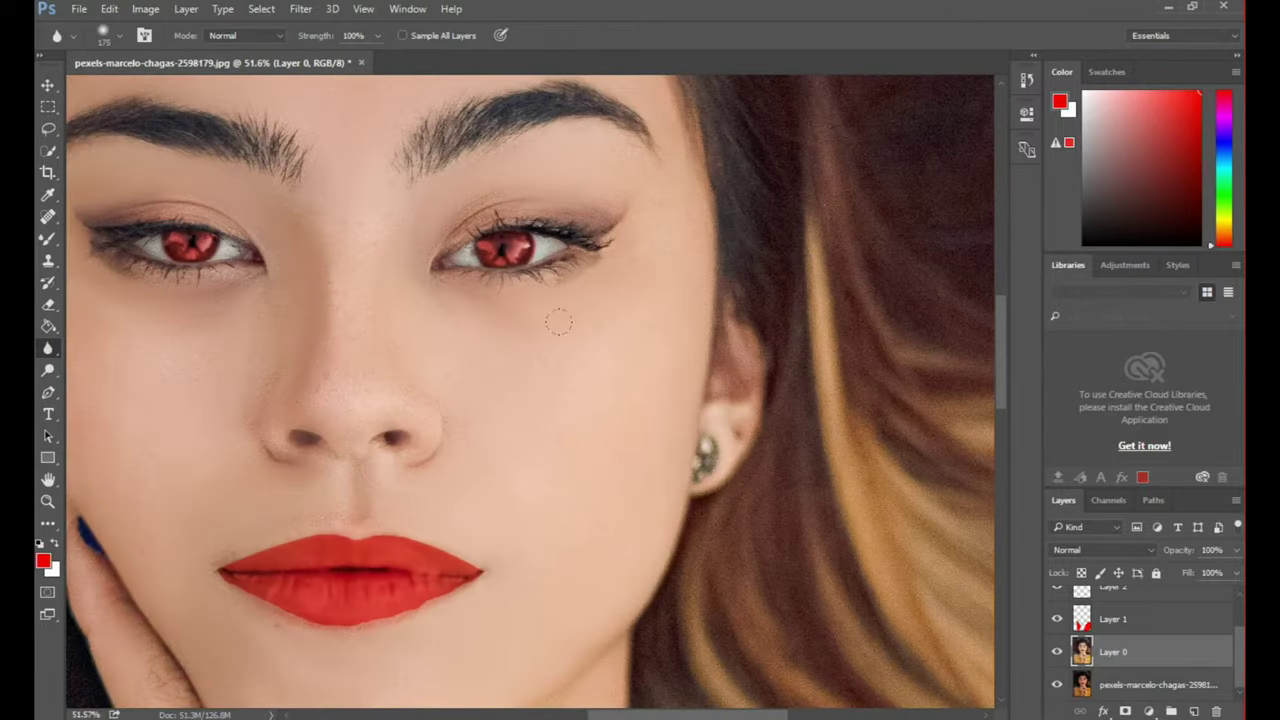
{"action": "left_click_drag", "start_coordinate": [666, 241], "coordinate": [639, 553]}
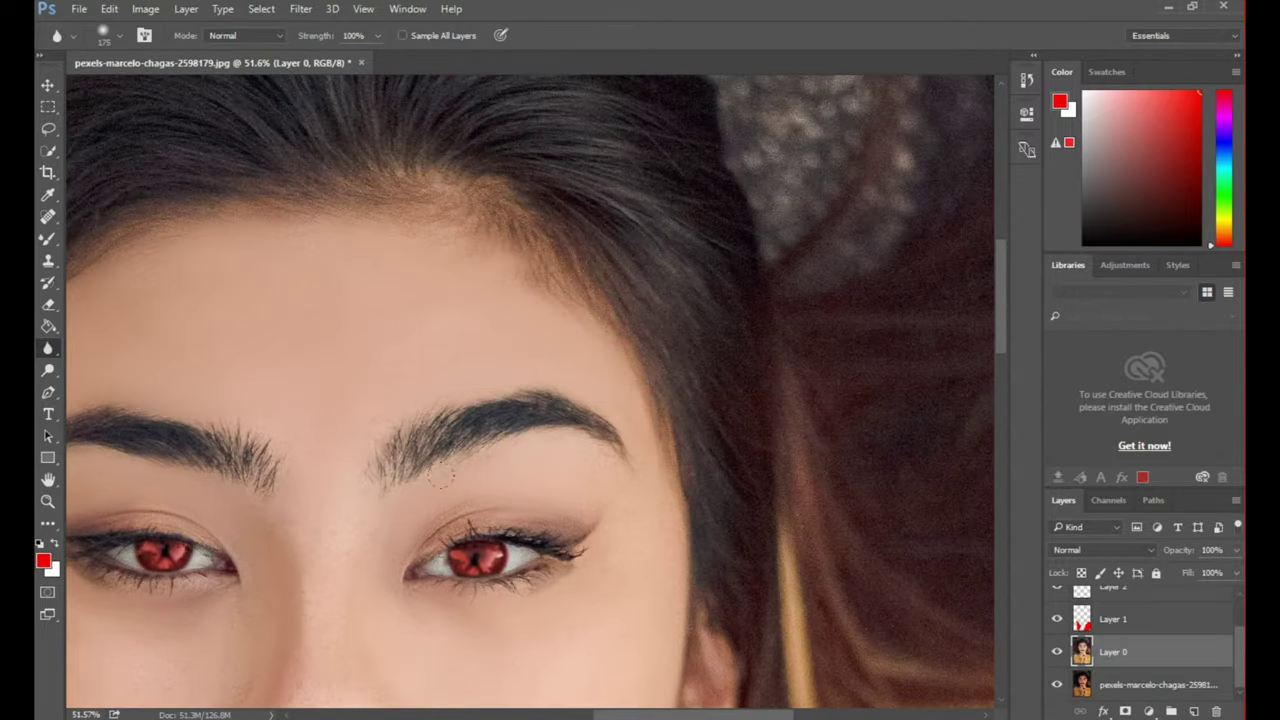
{"action": "left_click_drag", "start_coordinate": [438, 237], "coordinate": [798, 162]}
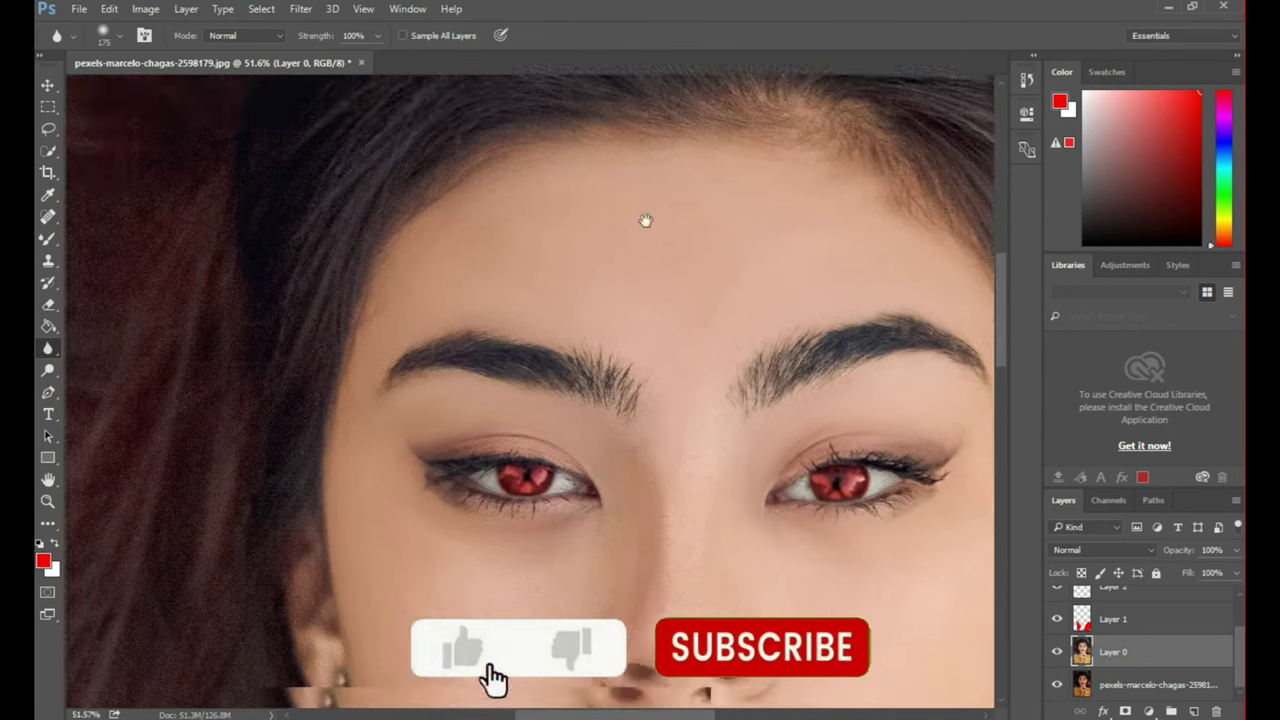
{"action": "left_click_drag", "start_coordinate": [645, 220], "coordinate": [673, 174]}
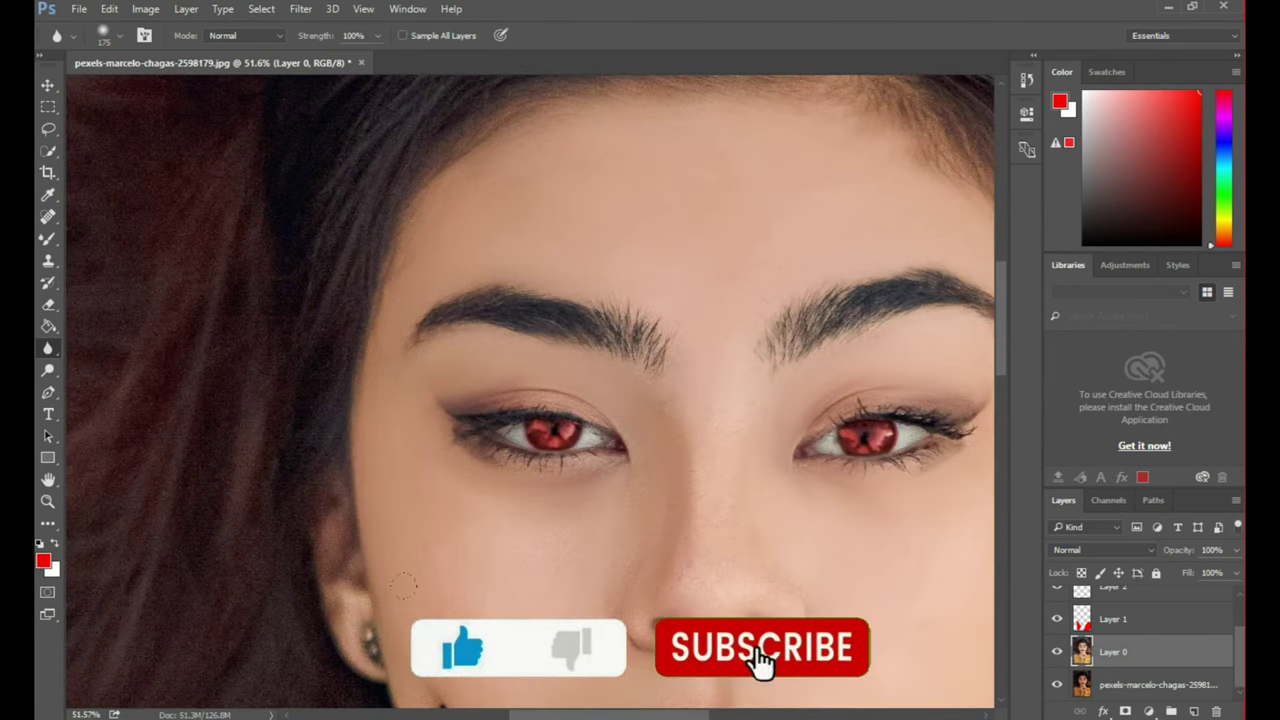
Blur the skin around the chin and down the neck toward the choker
{"action": "left_click_drag", "start_coordinate": [690, 490], "coordinate": [635, 255]}
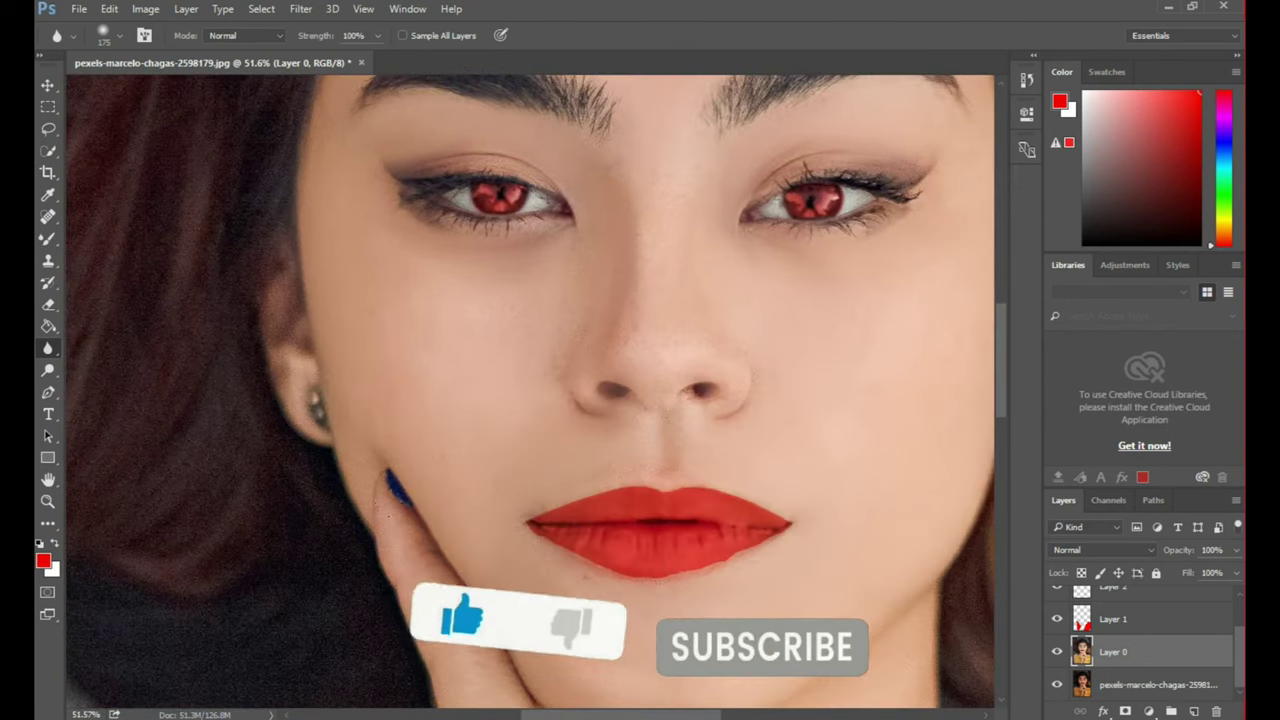
{"action": "scroll", "coordinate": [691, 323], "scroll_direction": "down", "scroll_amount": 5}
{"action": "scroll", "coordinate": [691, 323], "scroll_direction": "right", "scroll_amount": 3}
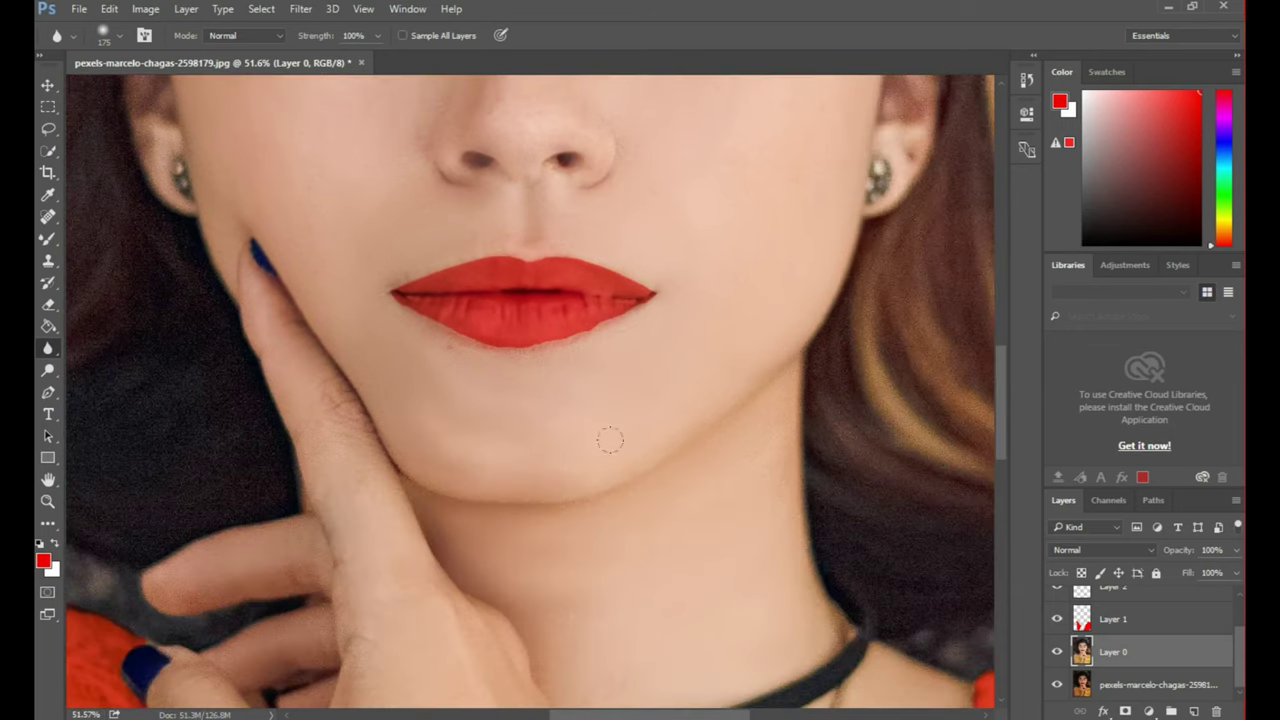
{"action": "scroll", "coordinate": [617, 264], "scroll_direction": "up", "scroll_amount": 4}
{"action": "scroll", "coordinate": [617, 264], "scroll_direction": "right", "scroll_amount": 2}
{"action": "left_click_drag", "start_coordinate": [430, 490], "coordinate": [325, 105]}
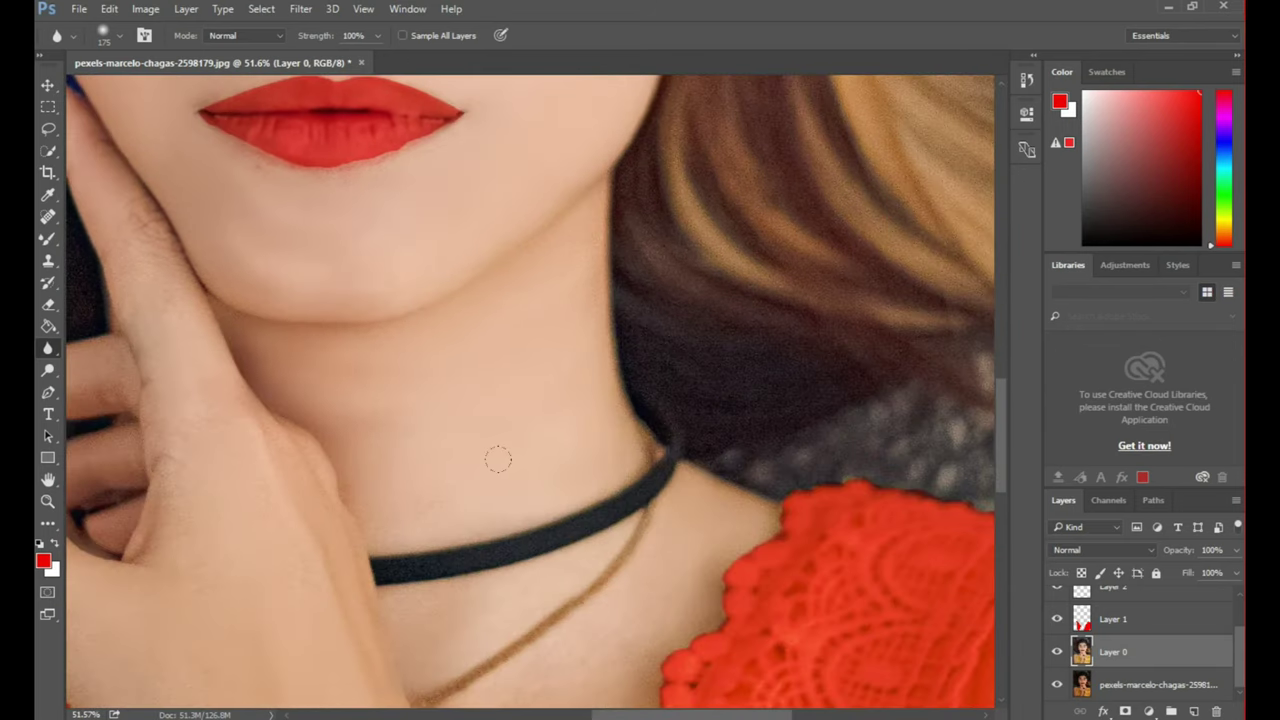
{"action": "scroll", "coordinate": [552, 597], "scroll_direction": "left", "scroll_amount": 5}
{"action": "scroll", "coordinate": [530, 400], "scroll_direction": "down", "scroll_amount": 4}
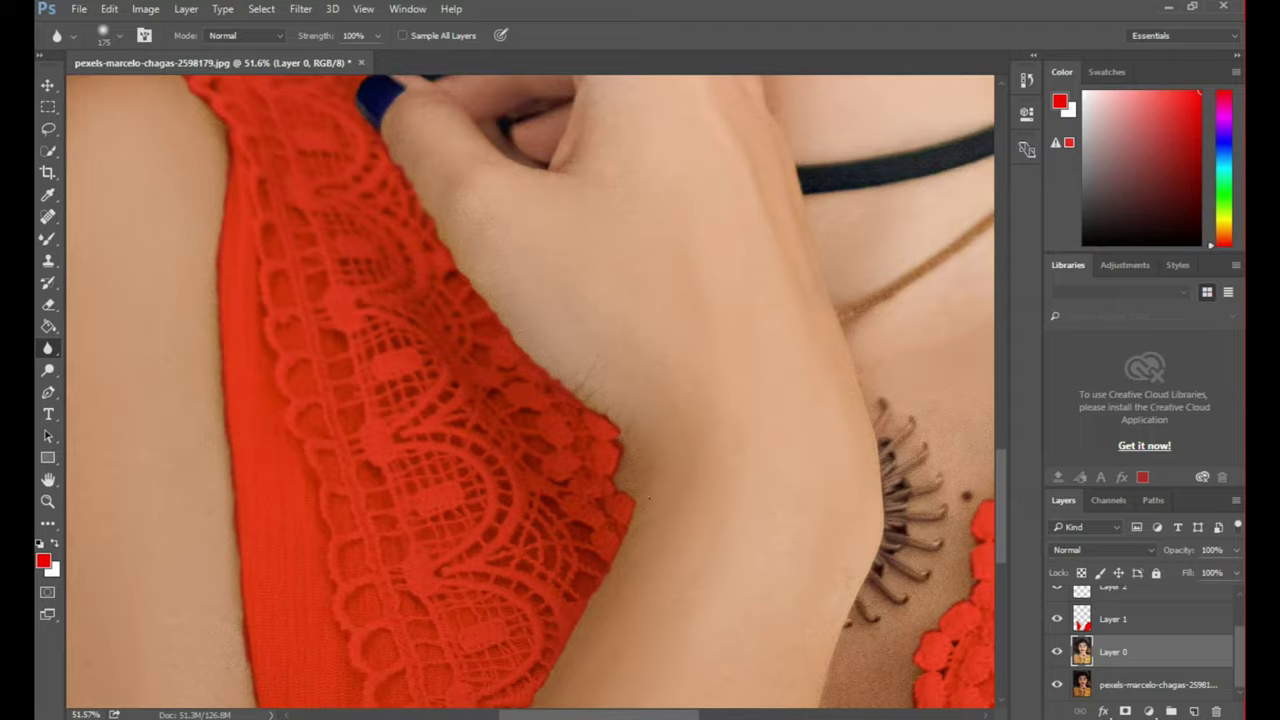
{"action": "key", "text": "ctrl+0"}
{"action": "scroll", "coordinate": [1090, 550], "scroll_direction": "up", "scroll_amount": 1}
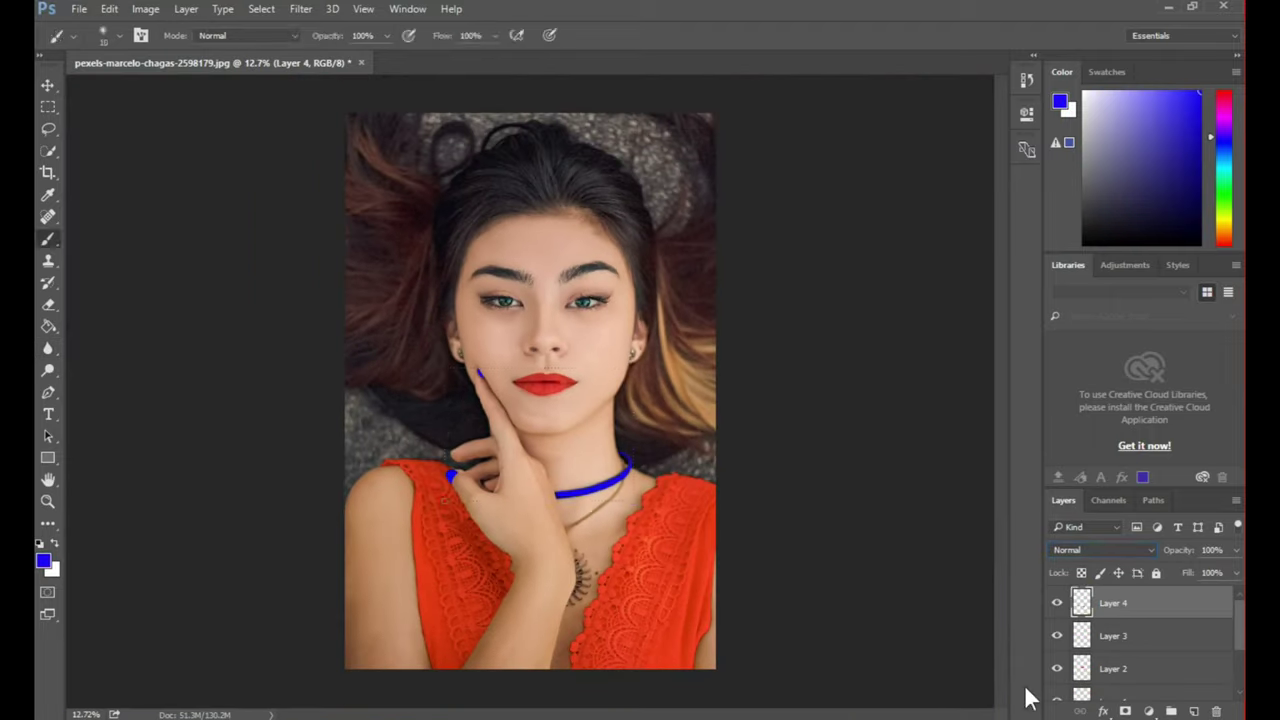
Try Darken, Linear Dodge (Add) and Darker Color blend modes on Layer 4
{"action": "left_click", "coordinate": [1100, 550]}
{"action": "left_click", "coordinate": [1076, 268]}
{"action": "key", "text": "shift+plus"}
{"action": "key", "text": "shift+plus"}
{"action": "key", "text": "shift+plus"}
{"action": "key", "text": "shift+plus"}
{"action": "key", "text": "shift+minus"}
{"action": "key", "text": "shift+minus"}
Lower Layer 4 to 41% opacity and raise the original photo layer in the stack
{"action": "left_click_drag", "start_coordinate": [1236, 550], "coordinate": [1186, 578]}
{"action": "scroll", "coordinate": [1140, 640], "scroll_direction": "down", "scroll_amount": 2}
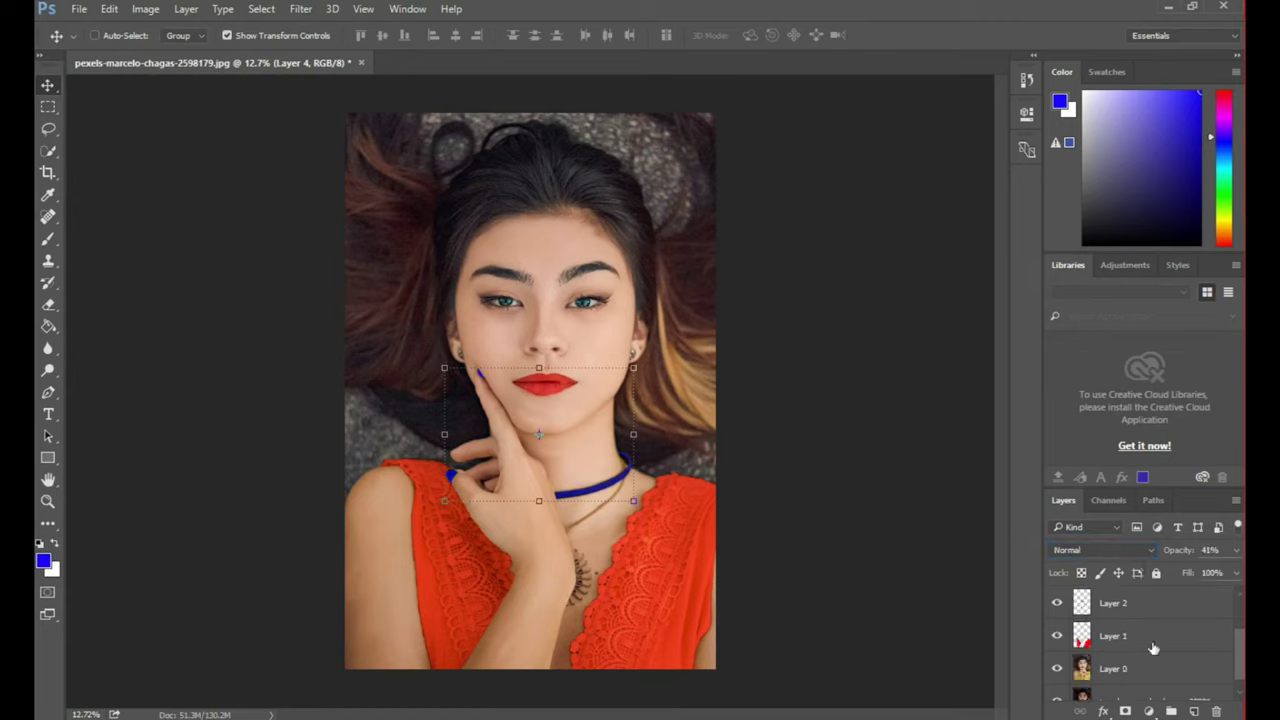
{"action": "mouse_move", "coordinate": [1150, 685]}
{"action": "left_mouse_down"}
{"action": "mouse_move", "coordinate": [1141, 615]}
{"action": "mouse_move", "coordinate": [1207, 708]}
{"action": "left_mouse_up"}
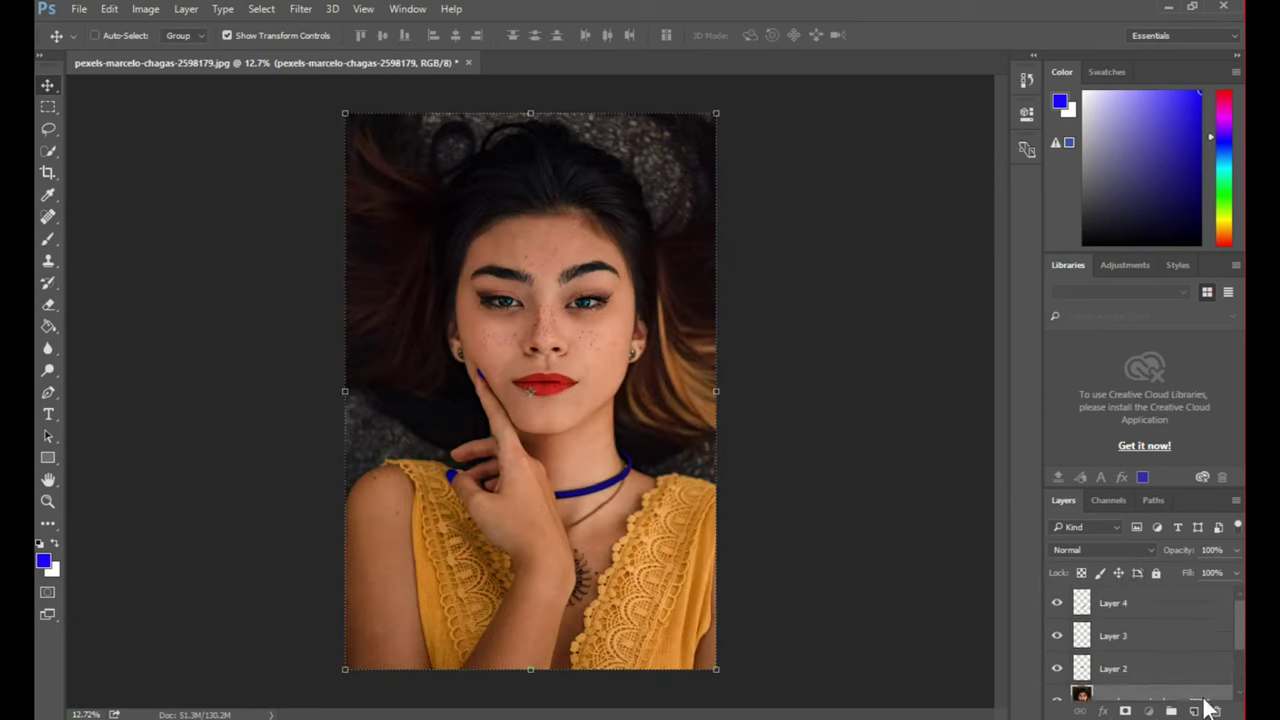